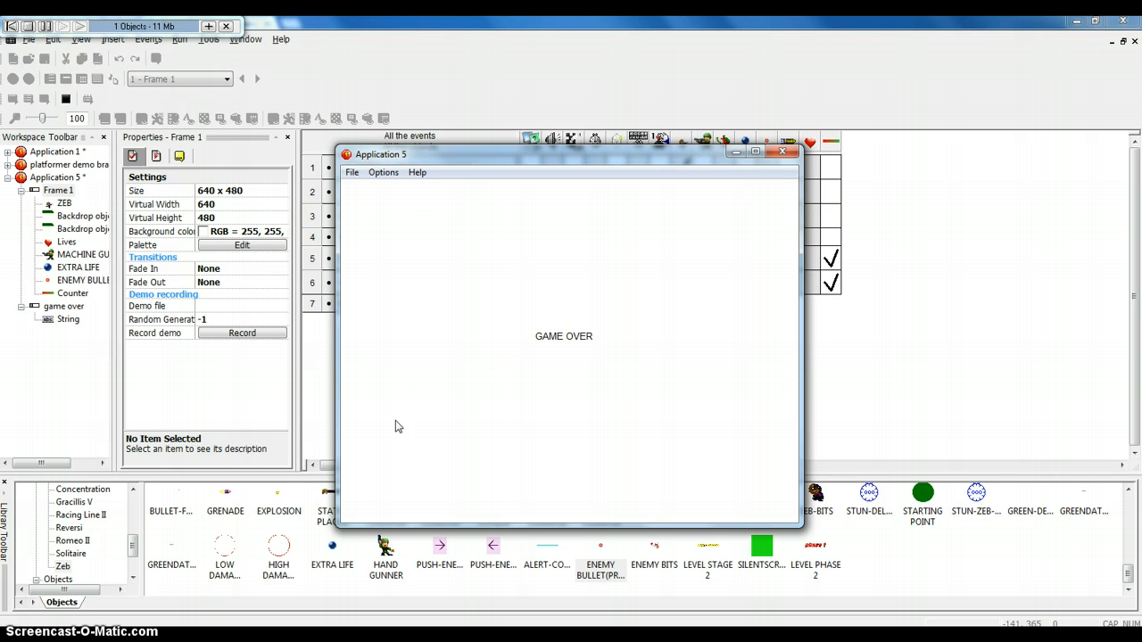
Close the test run and insert a Counter object near the top of Frame 1, left of the lives hearts.
{"action": "left_click", "coordinate": [781, 153]}
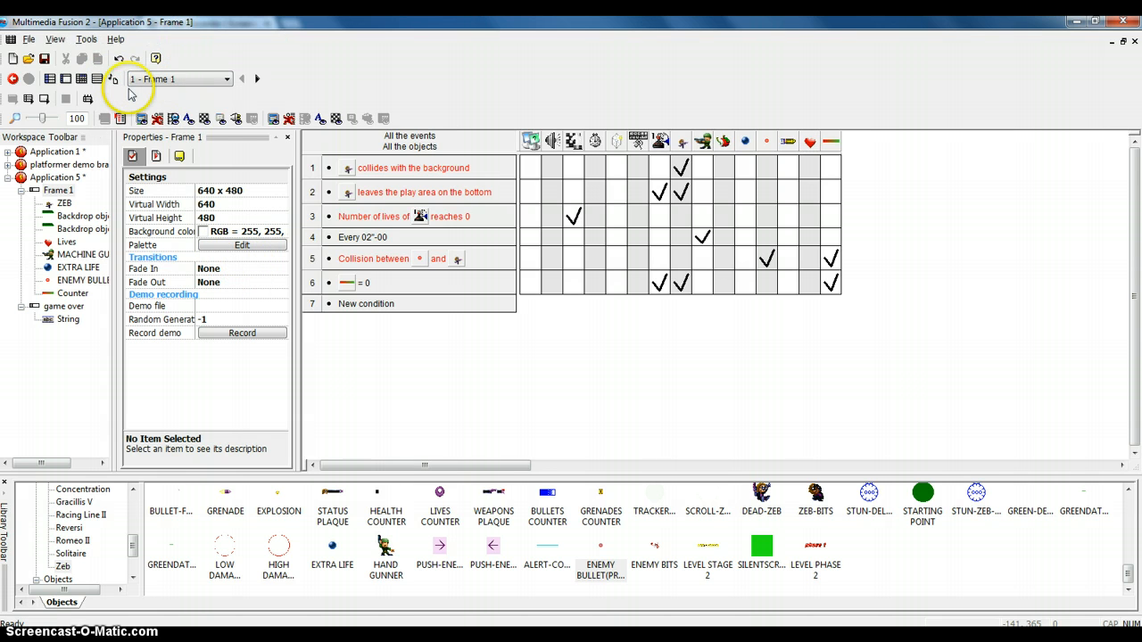
{"action": "left_click", "coordinate": [113, 78]}
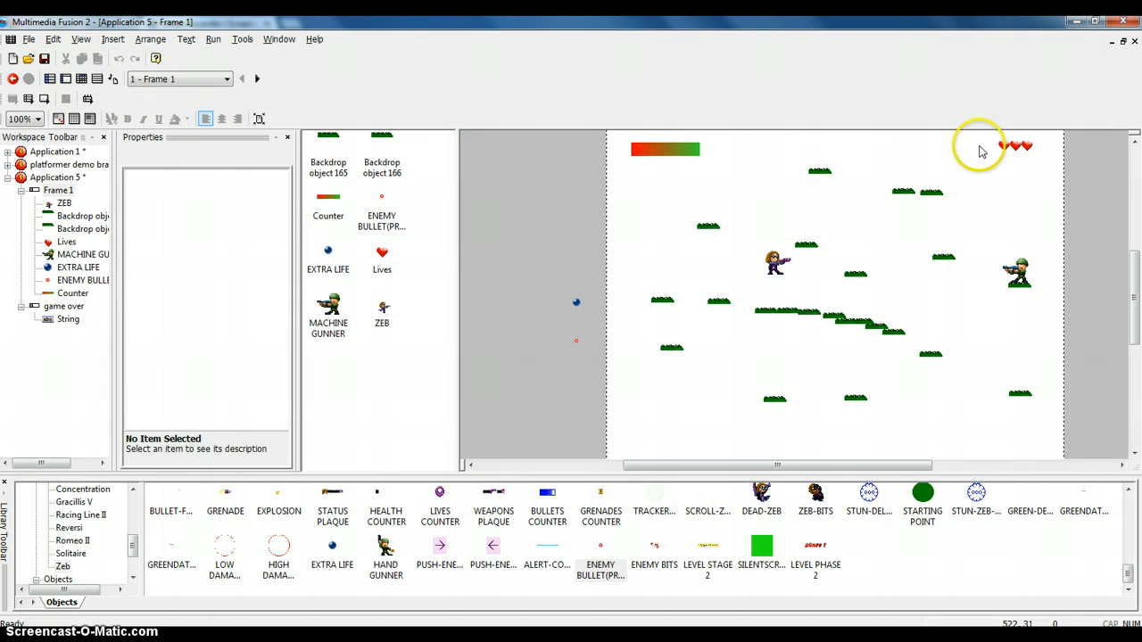
{"action": "left_click", "coordinate": [891, 139]}
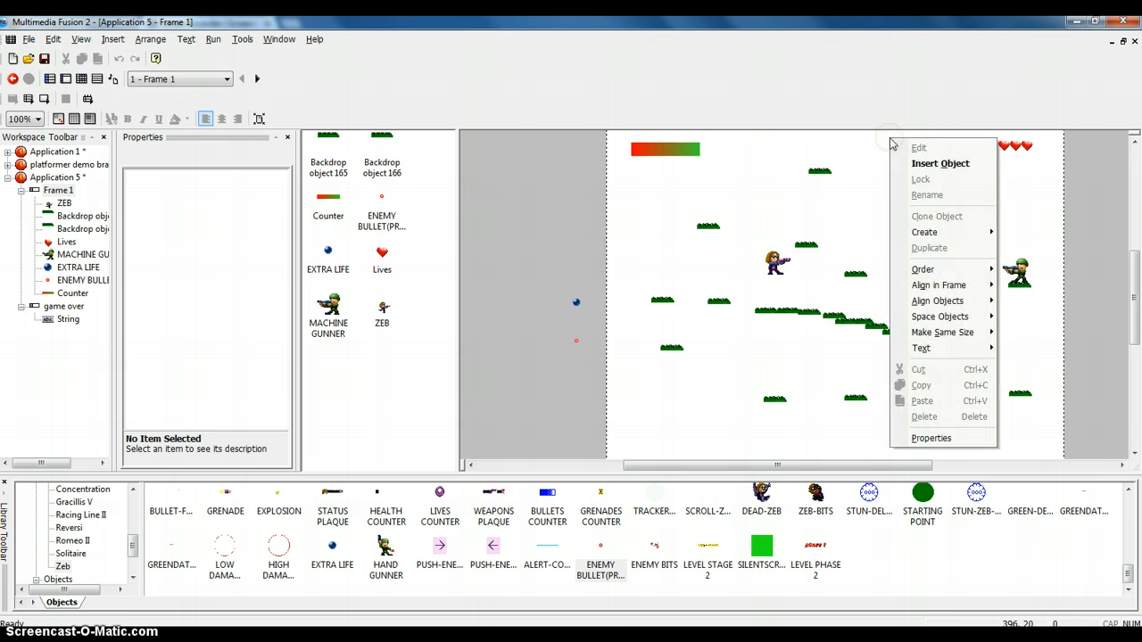
{"action": "left_click", "coordinate": [916, 163]}
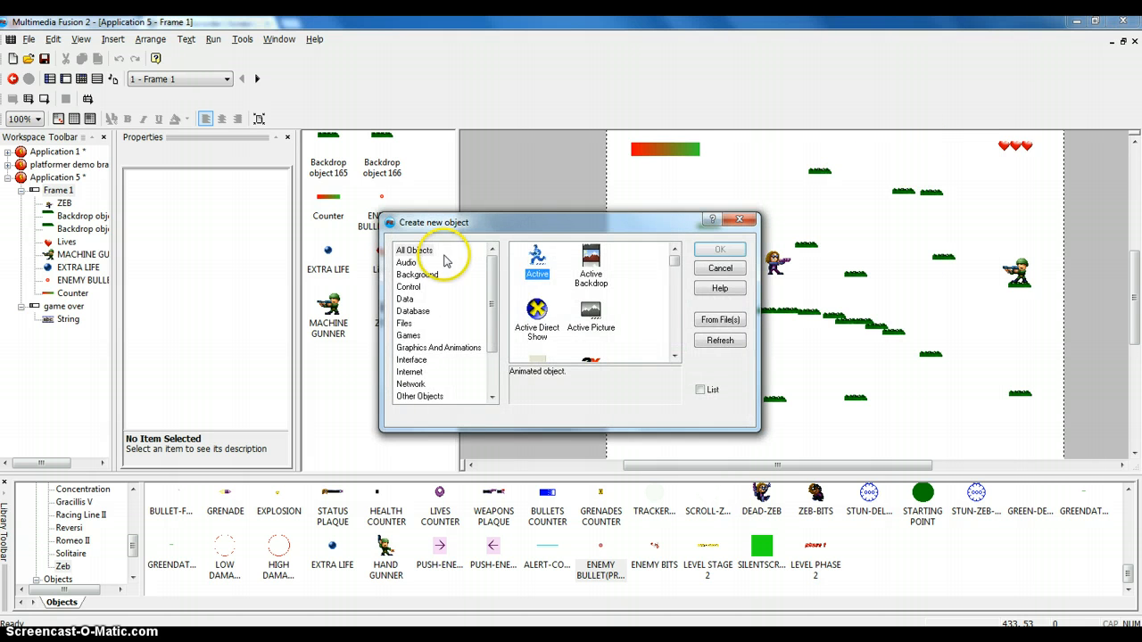
{"action": "left_click", "coordinate": [471, 253]}
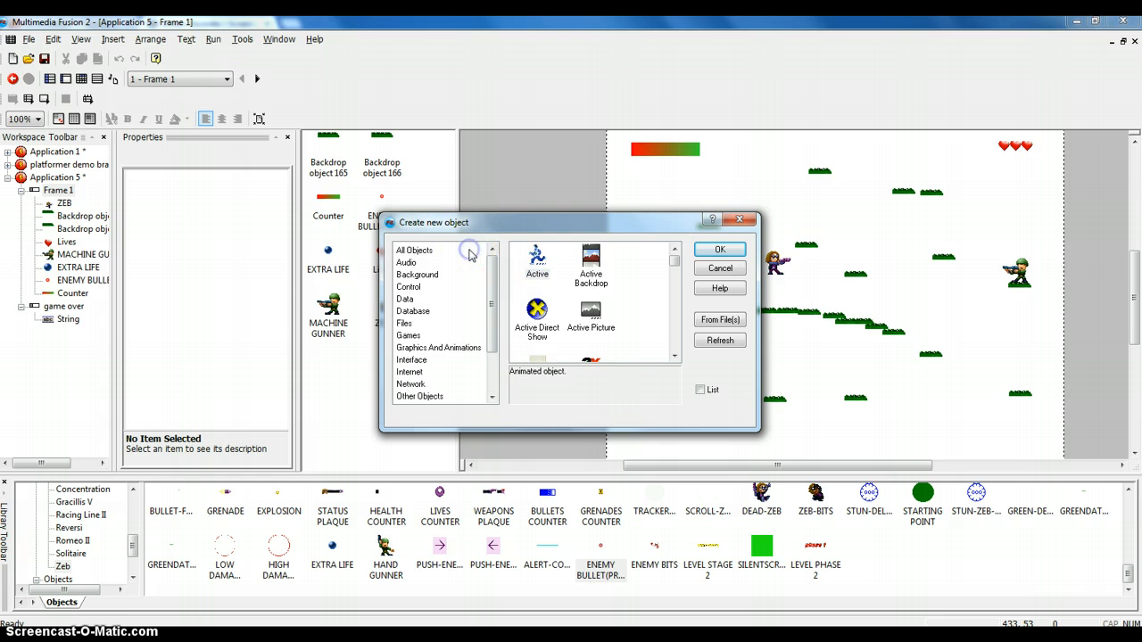
{"action": "left_click", "coordinate": [411, 251]}
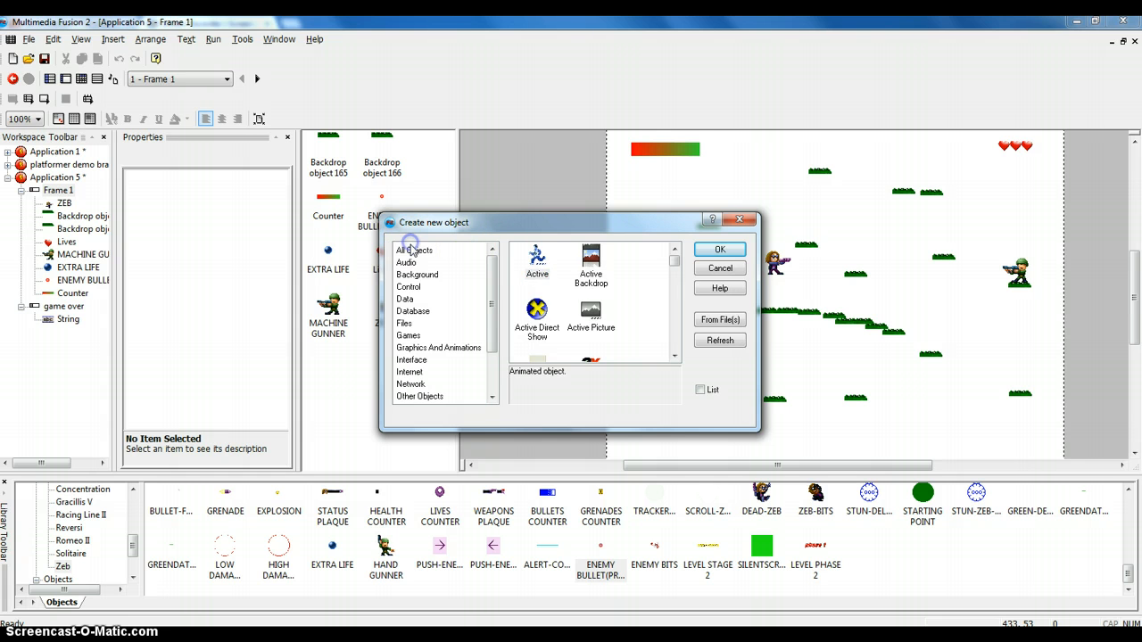
{"action": "left_click", "coordinate": [673, 330]}
{"action": "left_click", "coordinate": [673, 332]}
{"action": "left_click", "coordinate": [673, 334]}
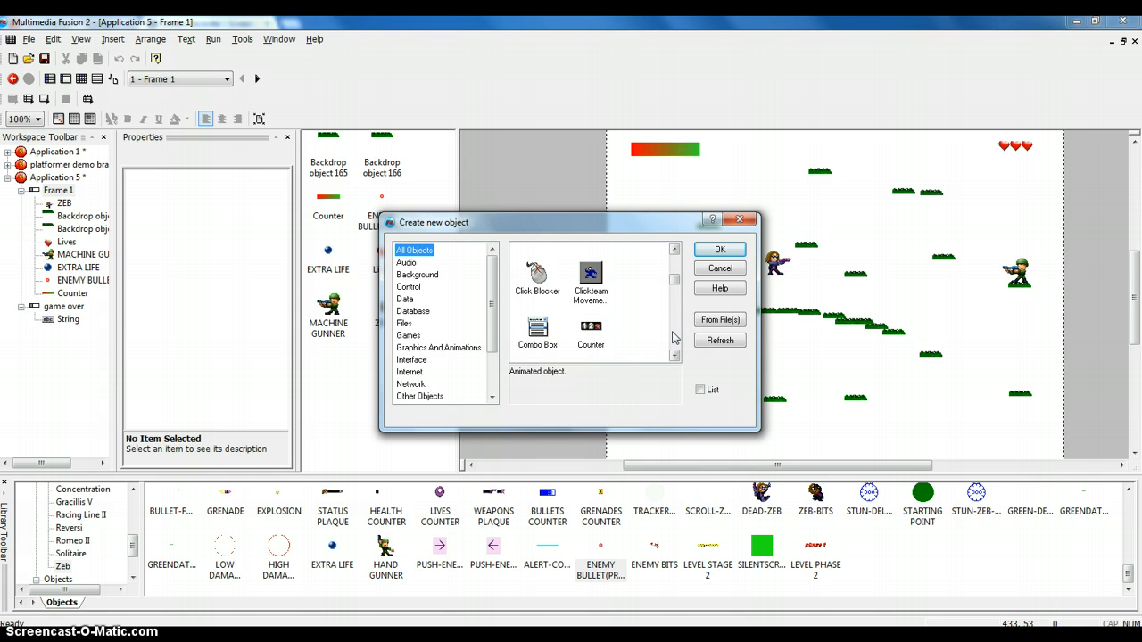
{"action": "left_click", "coordinate": [591, 326]}
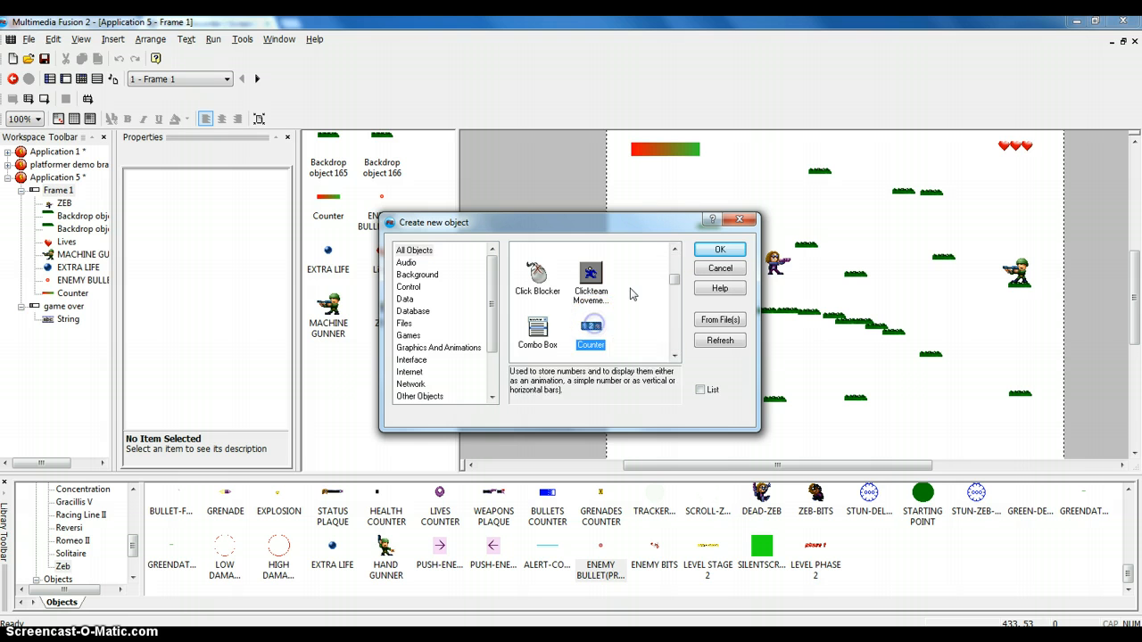
{"action": "left_click", "coordinate": [720, 249]}
{"action": "left_click", "coordinate": [899, 142]}
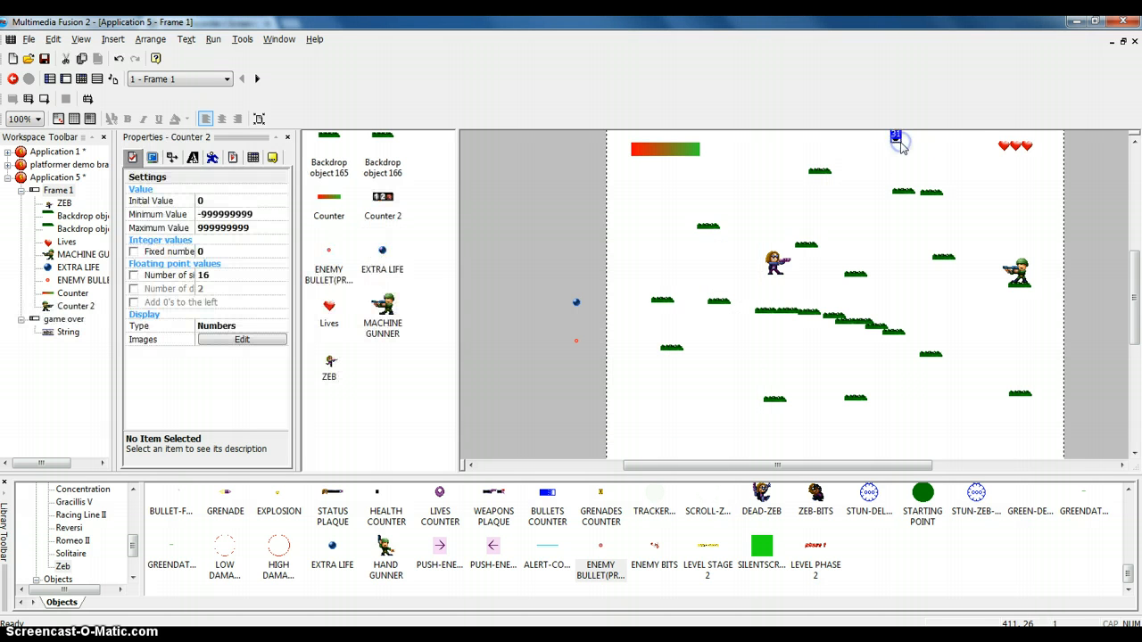
Move the new counter slightly lower and set its display type to Horizontal bar.
{"action": "left_click", "coordinate": [898, 145]}
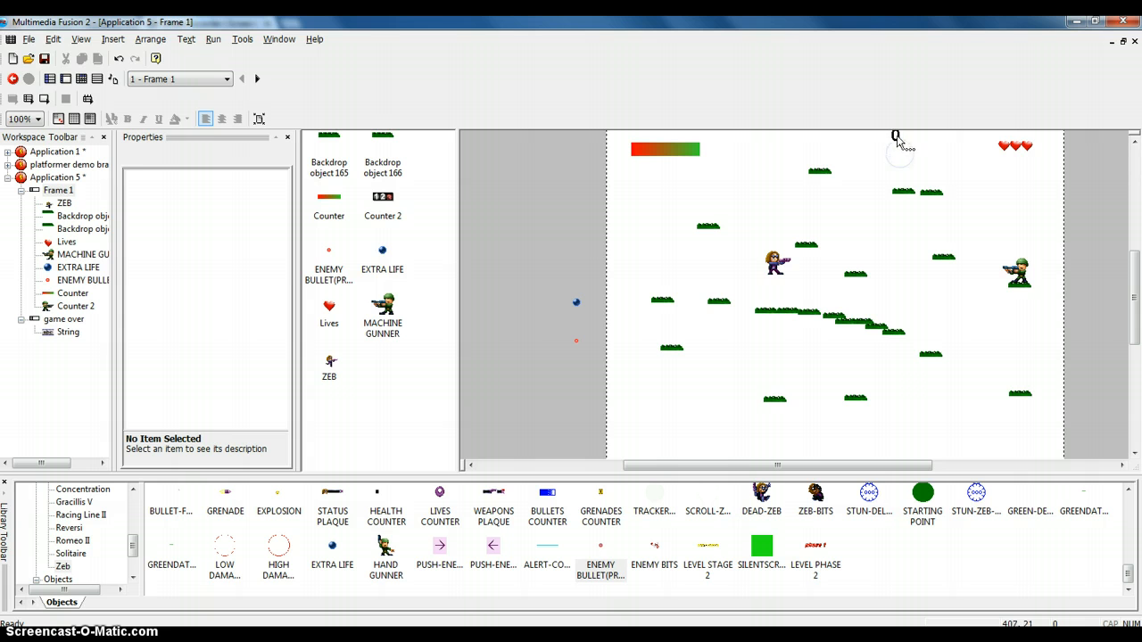
{"action": "left_click", "coordinate": [897, 141]}
{"action": "left_click", "coordinate": [853, 148]}
{"action": "left_click", "coordinate": [897, 147]}
{"action": "left_click", "coordinate": [221, 327]}
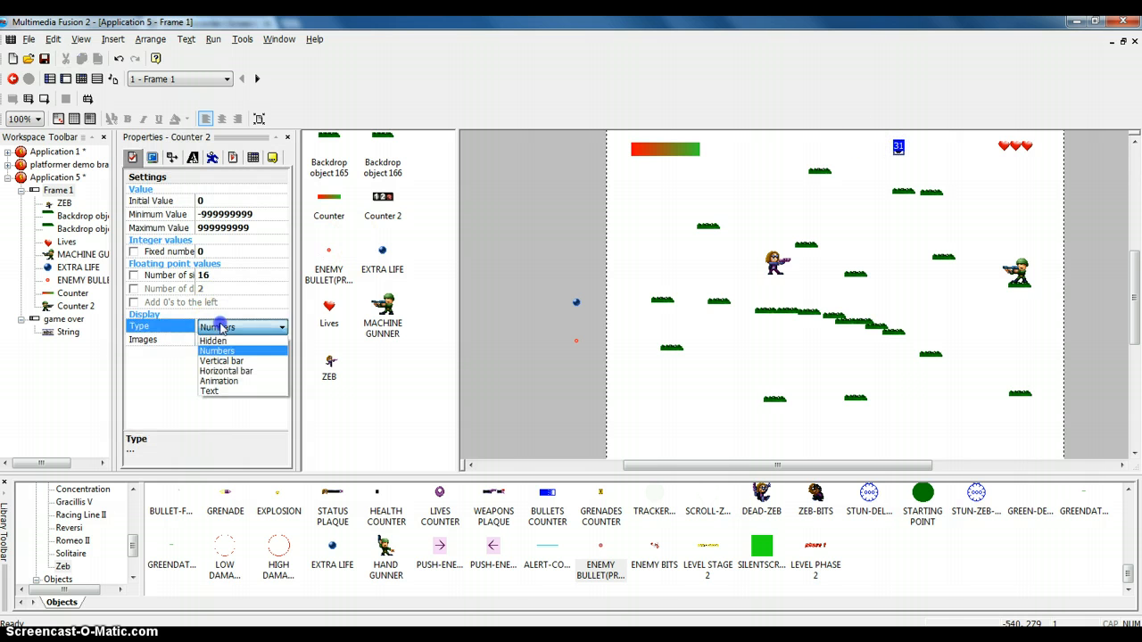
{"action": "left_click", "coordinate": [221, 371]}
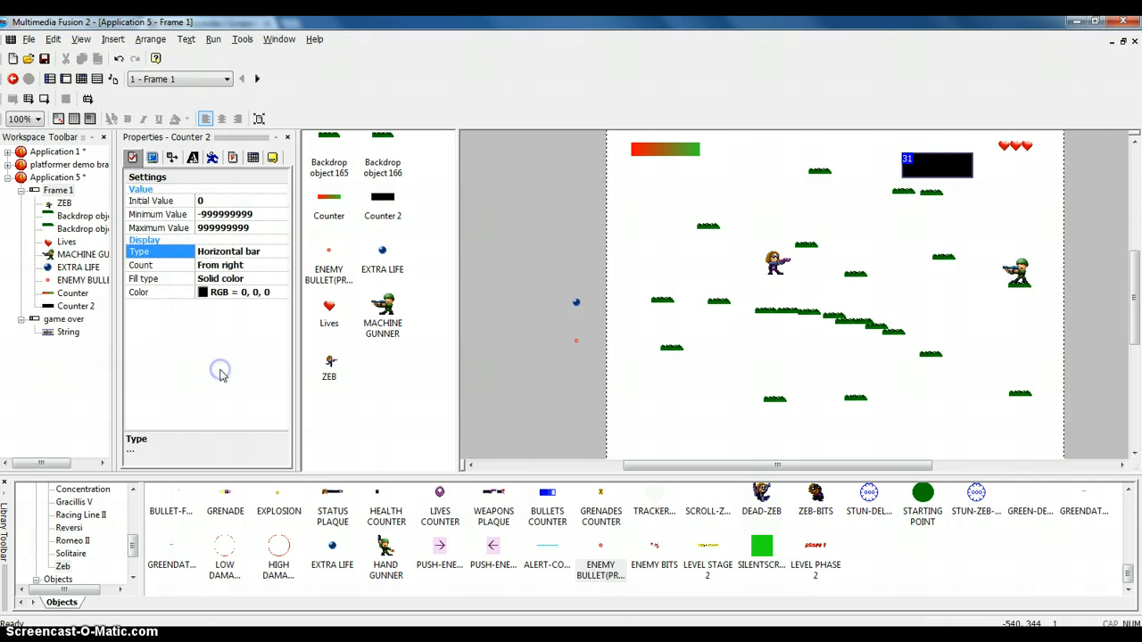
Move the black counter bar up level with the lives hearts and reduce its height and width slightly.
{"action": "left_click_drag", "start_coordinate": [955, 166], "coordinate": [940, 152]}
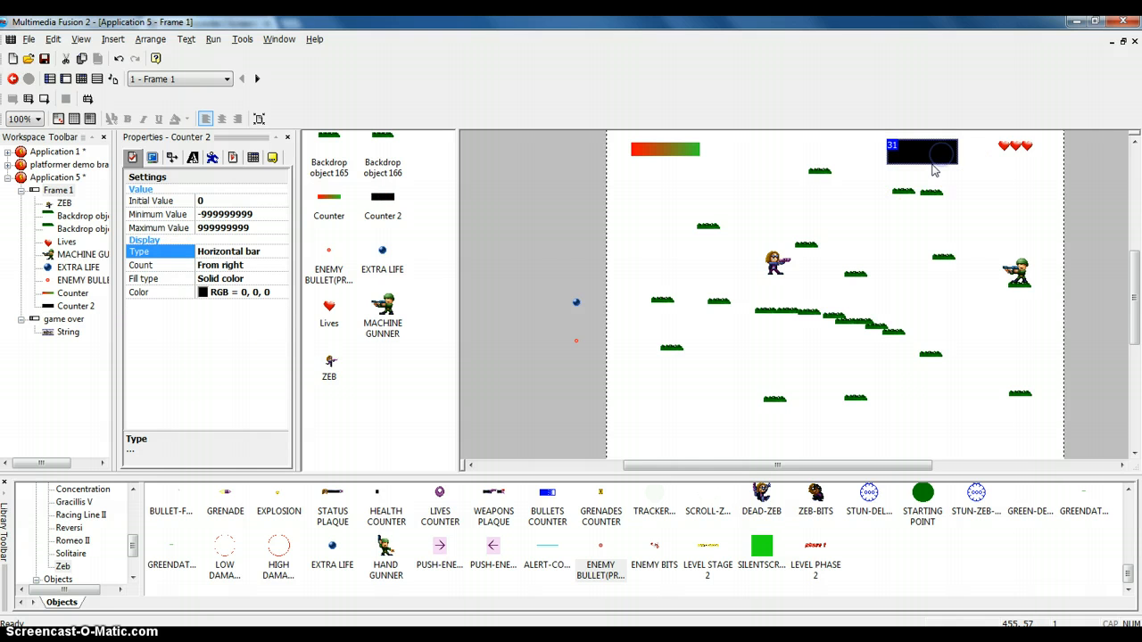
{"action": "left_click", "coordinate": [934, 170]}
{"action": "left_click", "coordinate": [912, 156]}
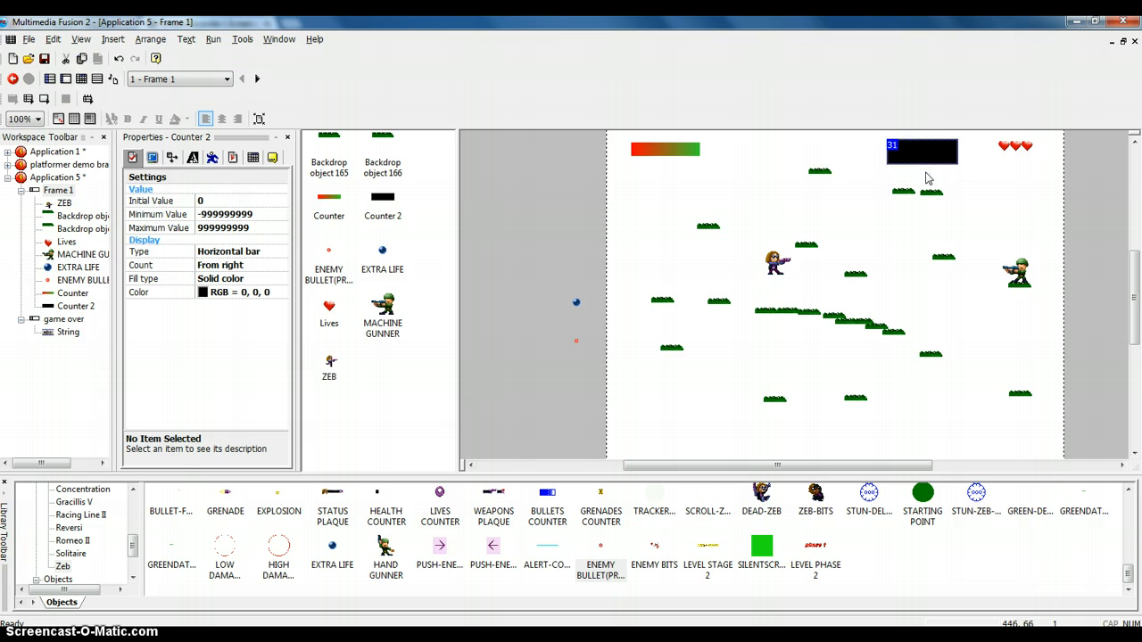
{"action": "left_click", "coordinate": [924, 168]}
{"action": "left_click_drag", "start_coordinate": [923, 162], "coordinate": [922, 156]}
{"action": "left_click", "coordinate": [971, 148]}
{"action": "left_click", "coordinate": [940, 152]}
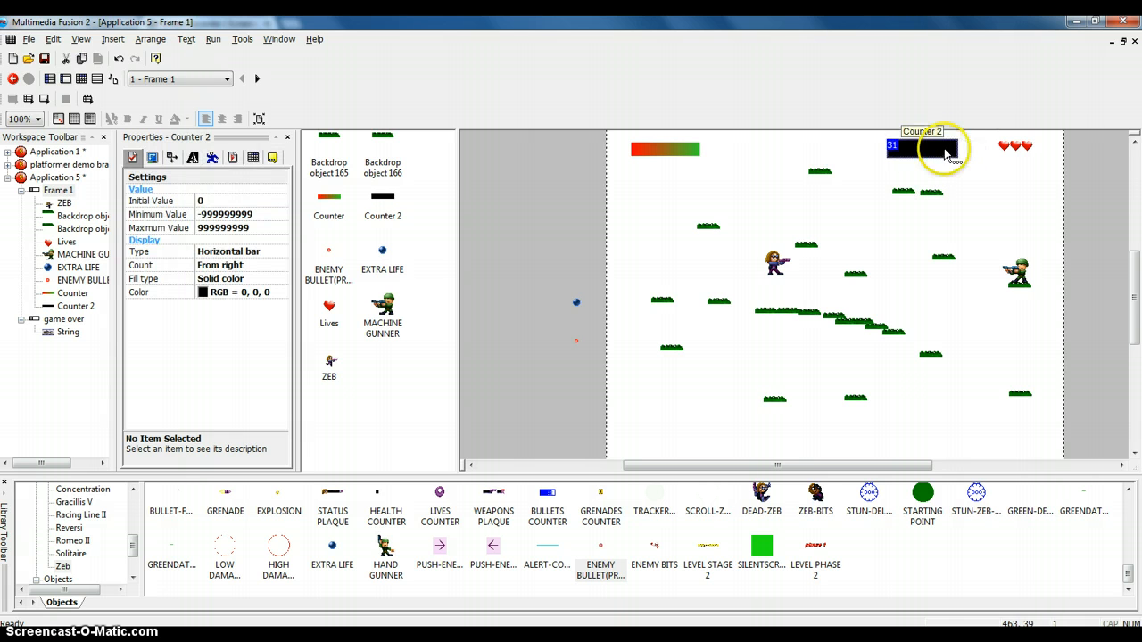
{"action": "left_click", "coordinate": [953, 154]}
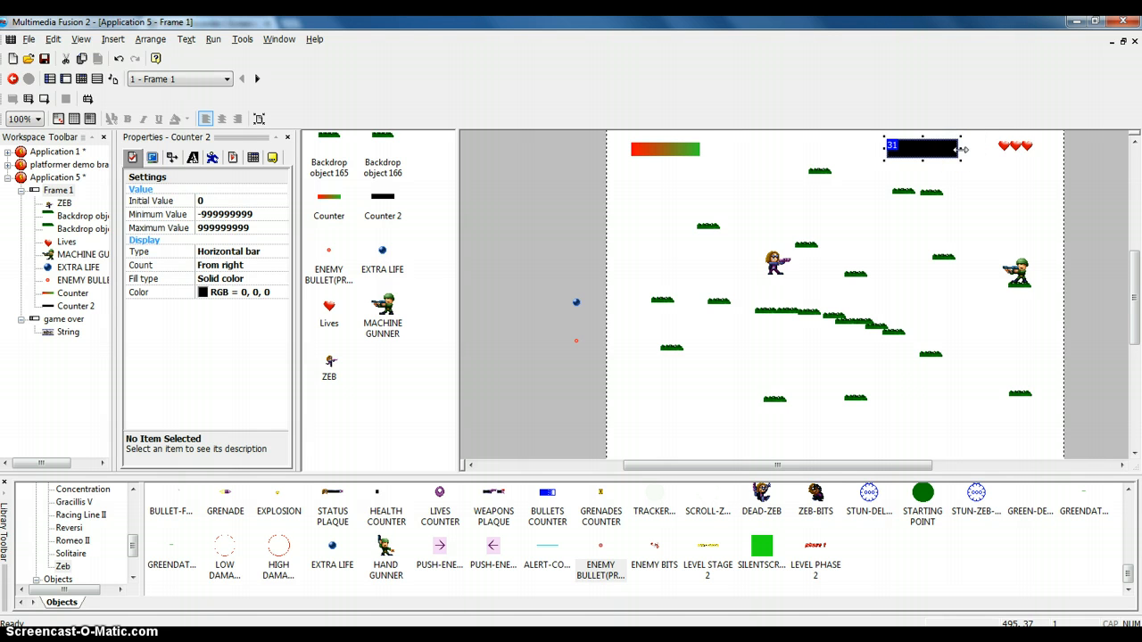
{"action": "left_click", "coordinate": [963, 158]}
{"action": "left_click", "coordinate": [923, 147]}
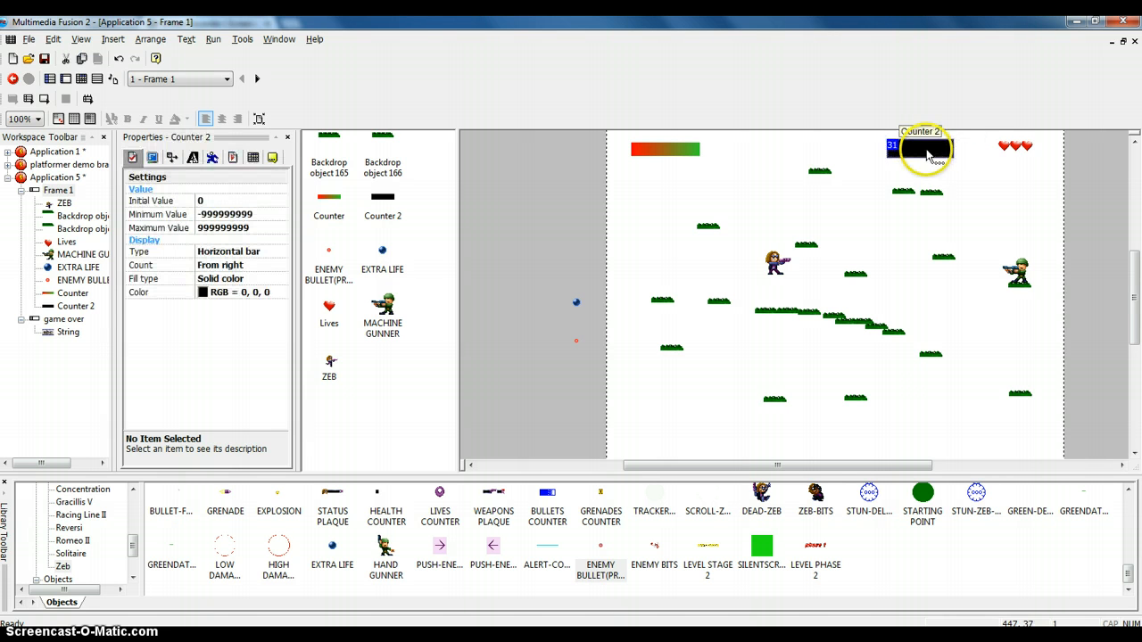
Set the new counter bar's fill type to Gradient and shift it closer to the lives hearts.
{"action": "left_click", "coordinate": [225, 288]}
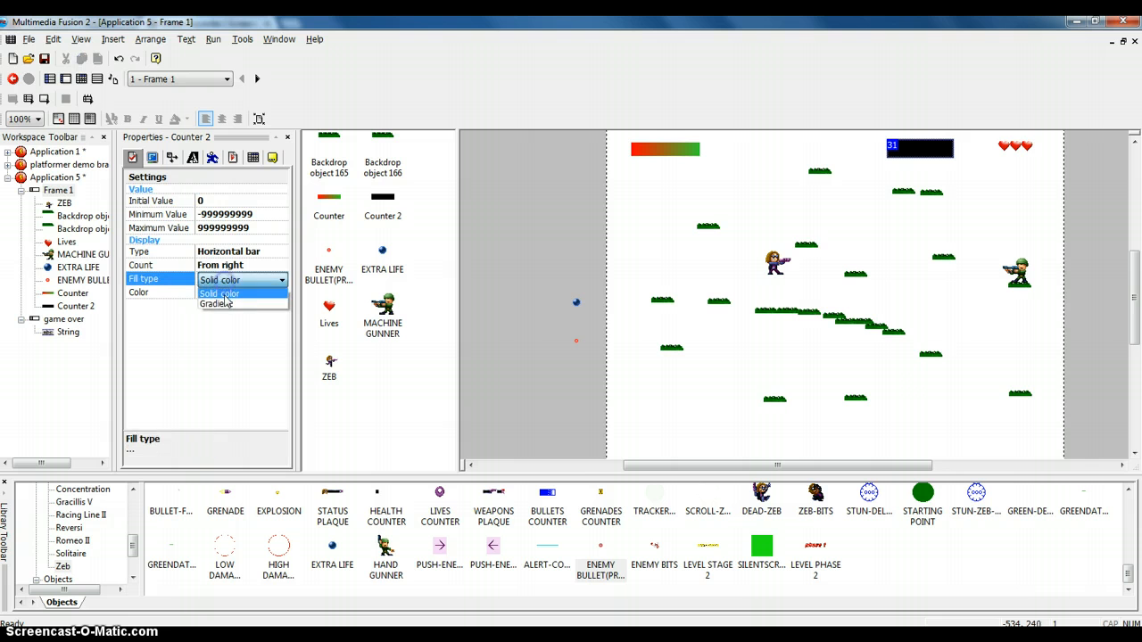
{"action": "left_click", "coordinate": [225, 303]}
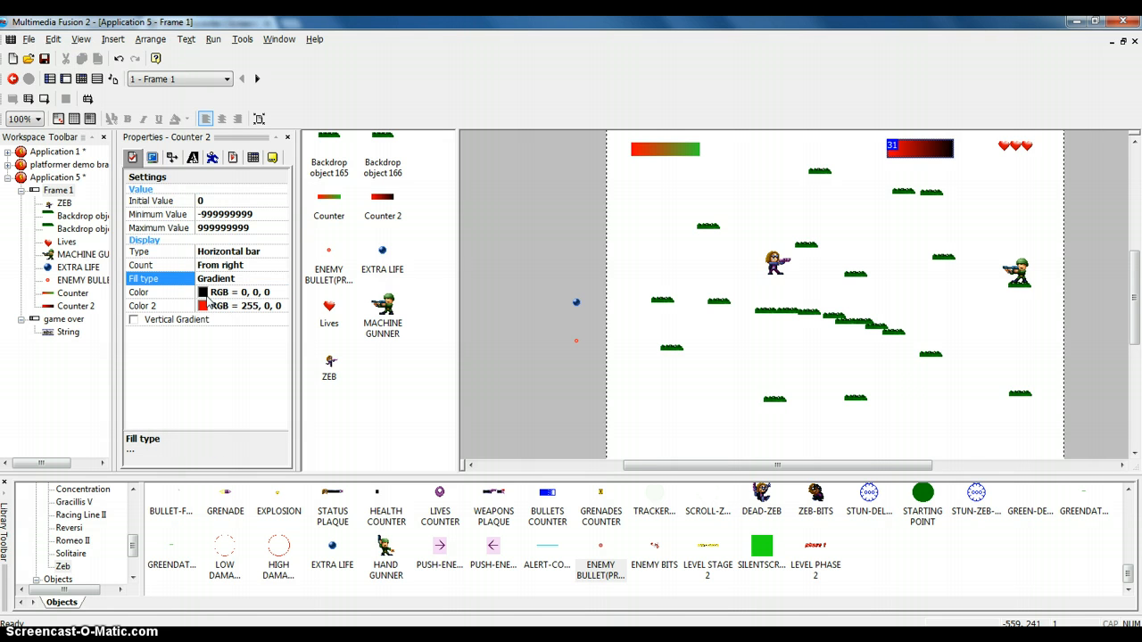
{"action": "left_click", "coordinate": [866, 163]}
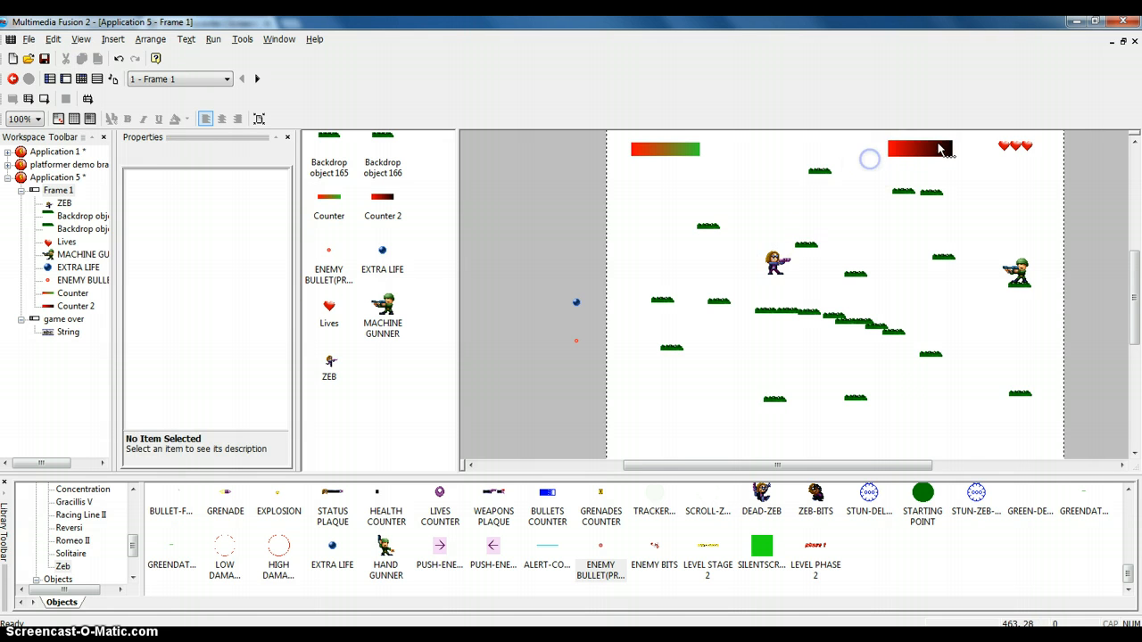
{"action": "left_click_drag", "start_coordinate": [928, 150], "coordinate": [943, 150]}
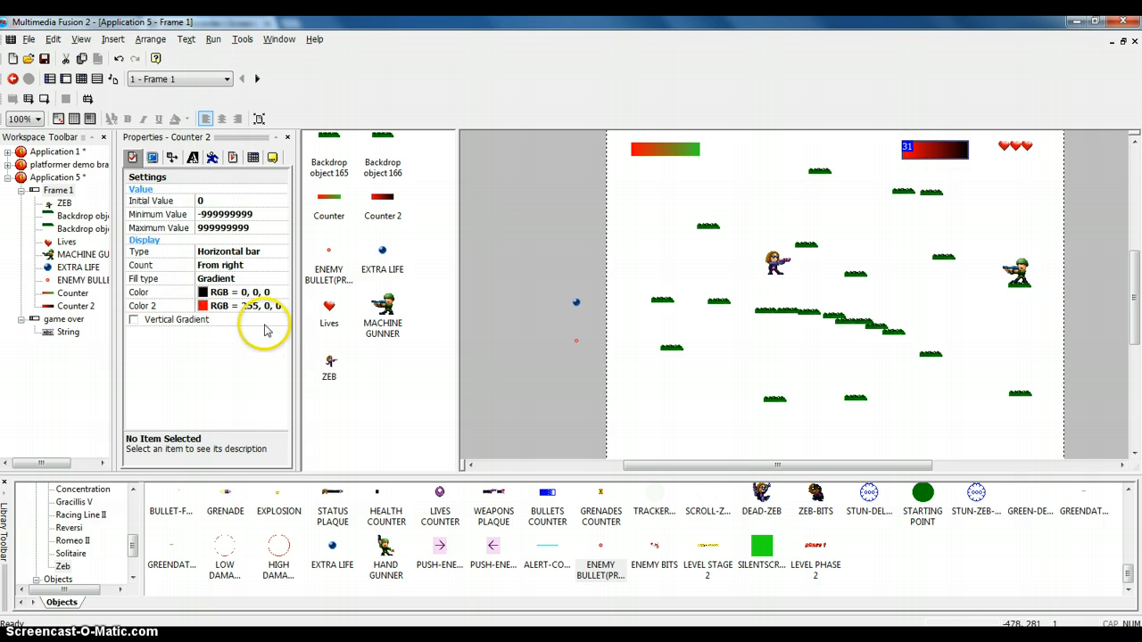
Set the new counter's maximum value to 100 and minimum value to 0, and edit its initial value.
{"action": "left_click", "coordinate": [228, 214]}
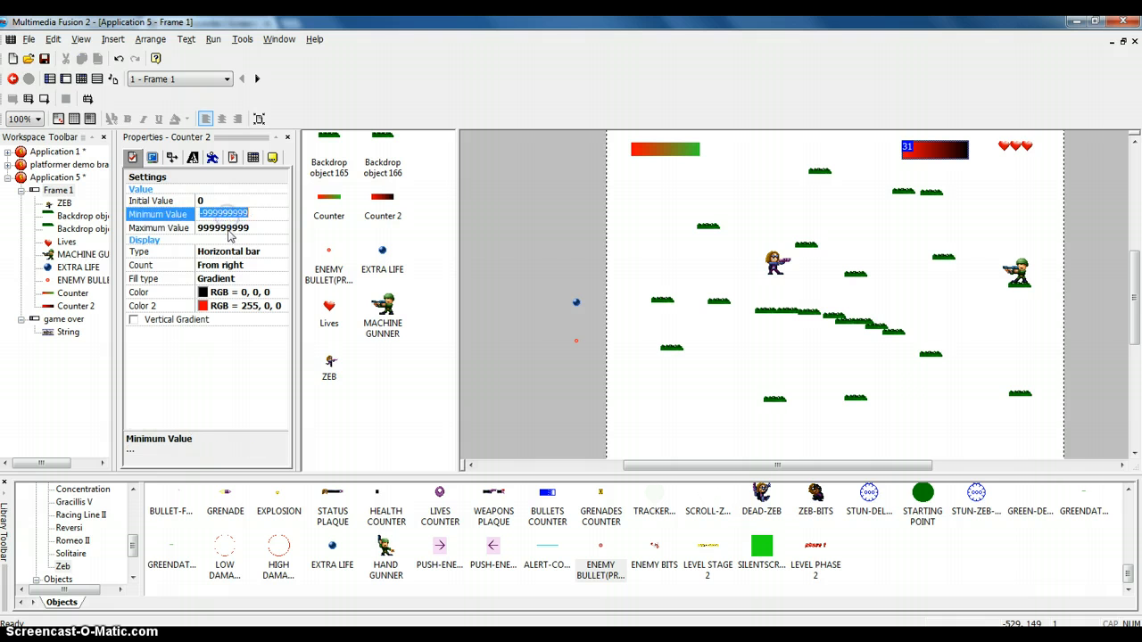
{"action": "left_click", "coordinate": [230, 228]}
{"action": "double_click", "coordinate": [255, 227]}
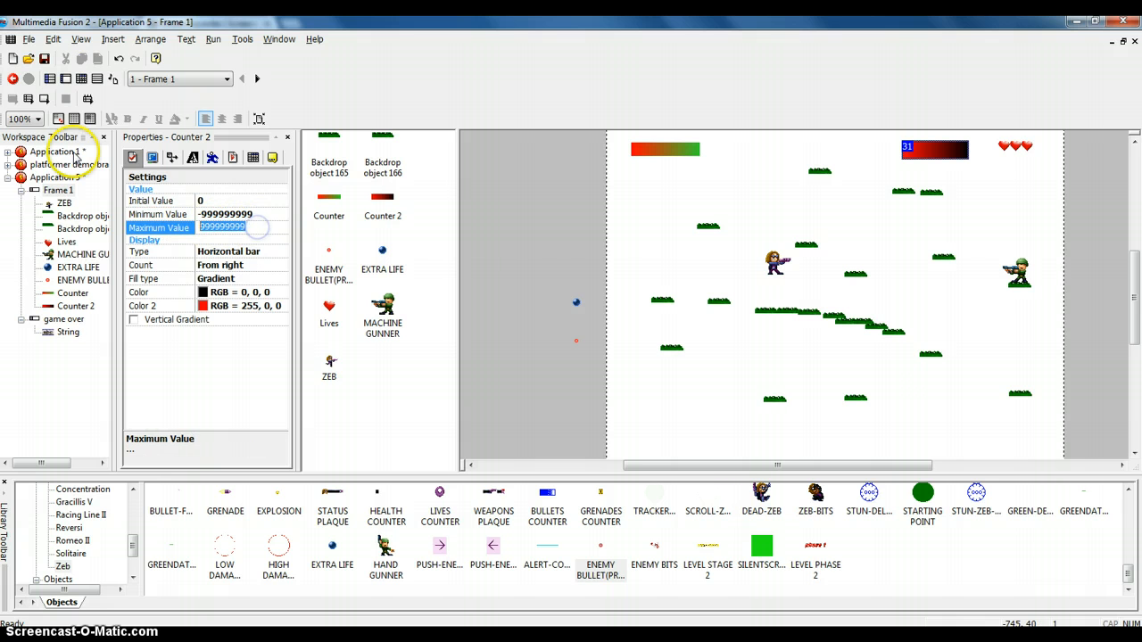
{"action": "left_click", "coordinate": [259, 212]}
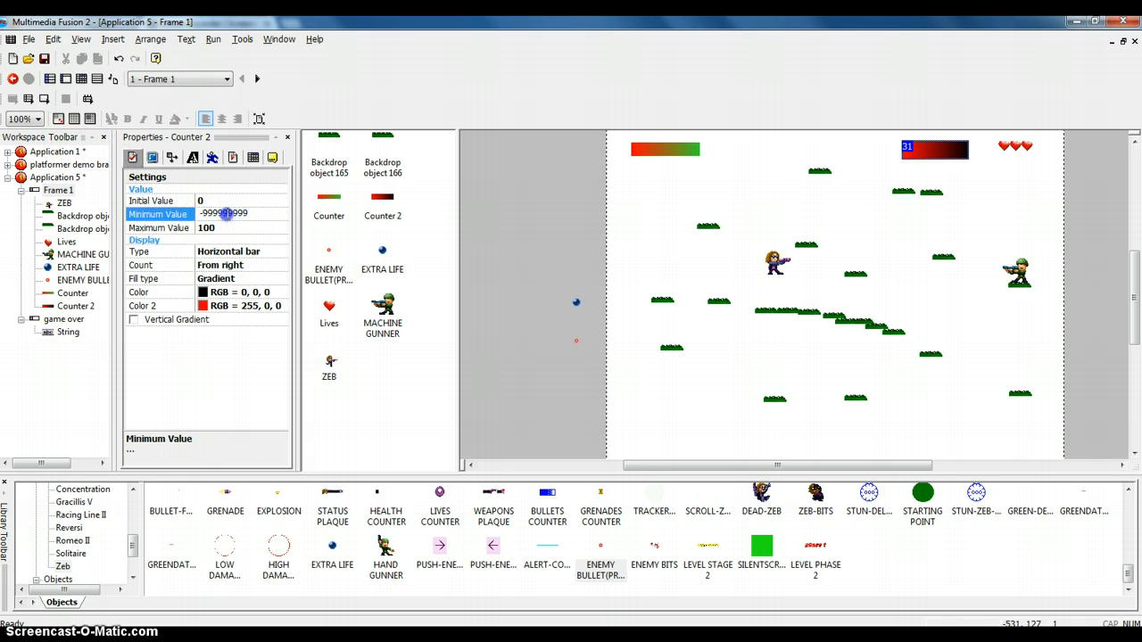
{"action": "double_click", "coordinate": [260, 212]}
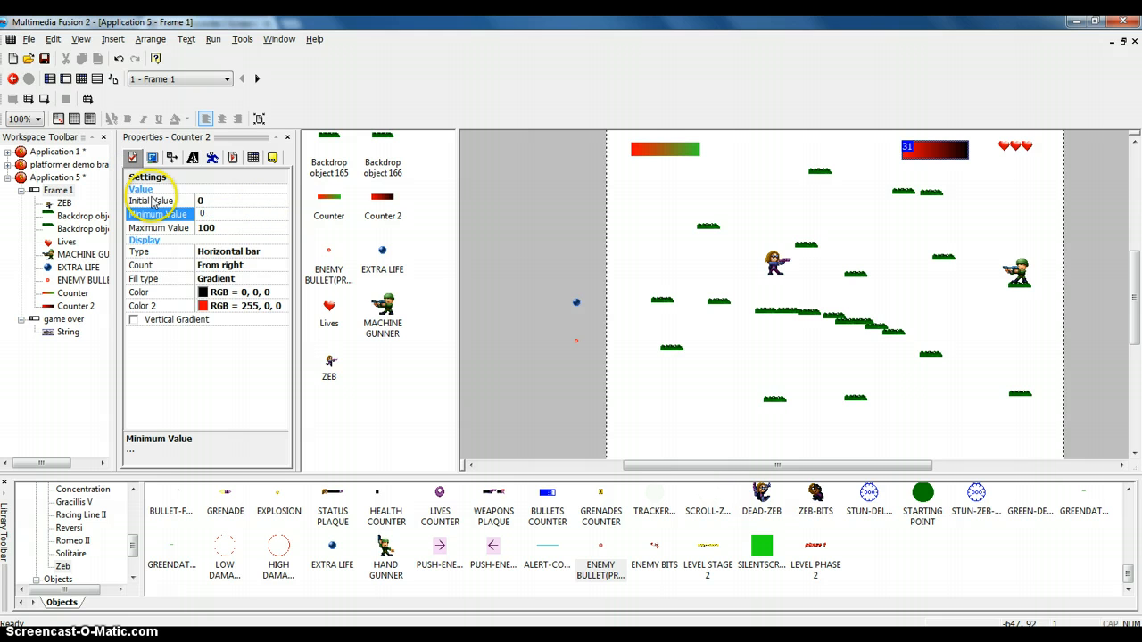
{"action": "left_click_drag", "start_coordinate": [195, 201], "coordinate": [198, 201]}
{"action": "double_click", "coordinate": [215, 200]}
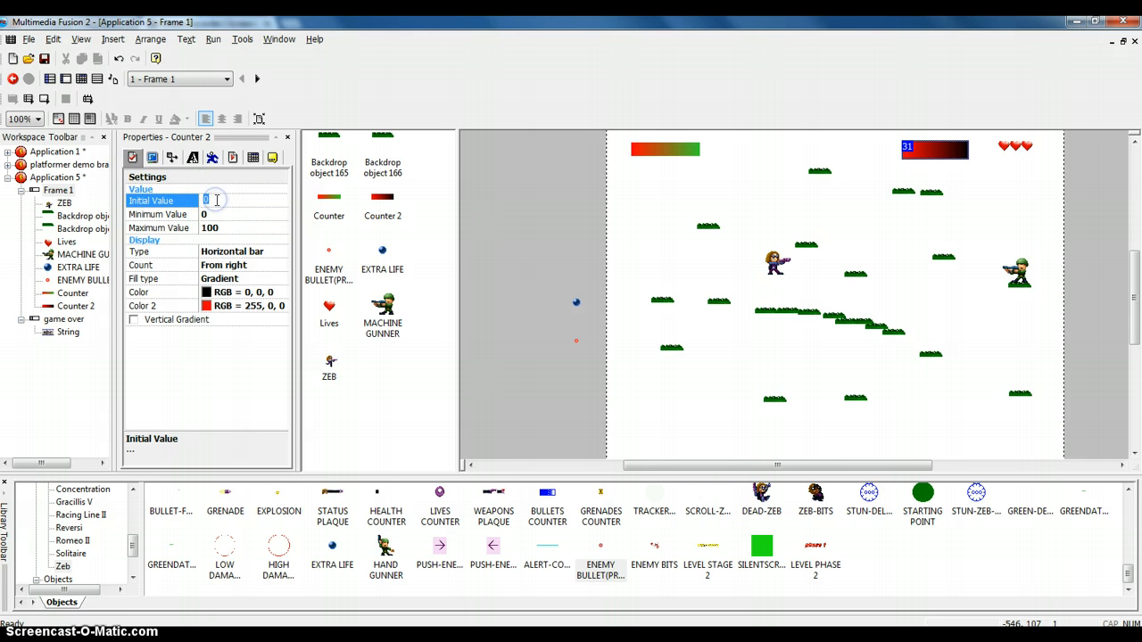
{"action": "left_click", "coordinate": [683, 220]}
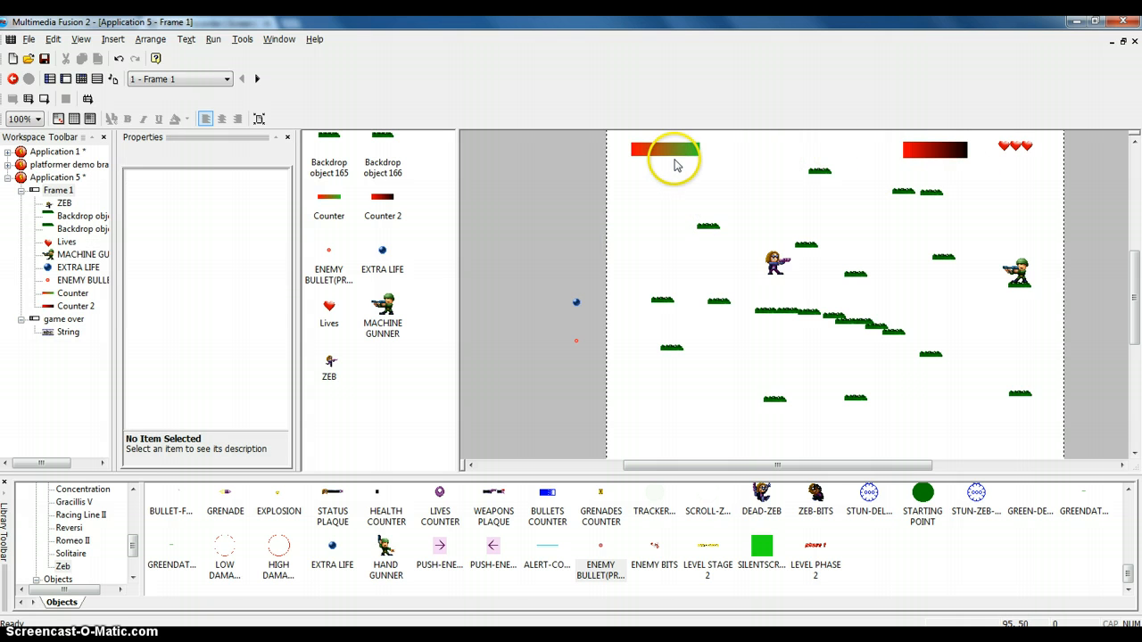
Add a keyboard condition to Frame 1's events that triggers upon pressing the Space bar.
{"action": "left_click", "coordinate": [80, 78]}
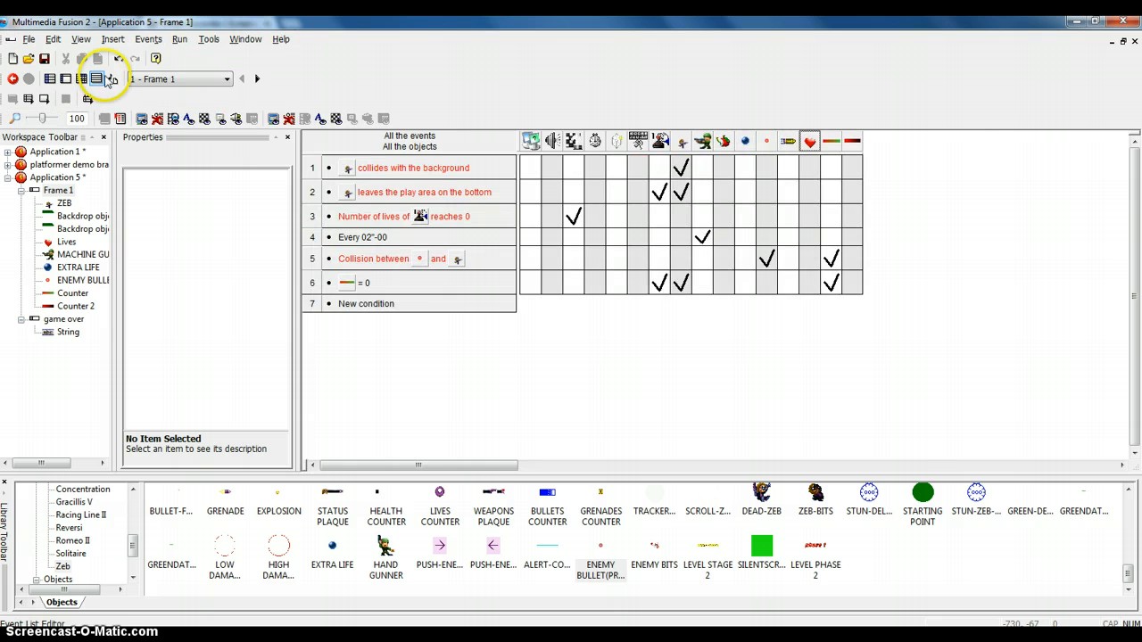
{"action": "left_click", "coordinate": [96, 79]}
{"action": "left_click", "coordinate": [65, 78]}
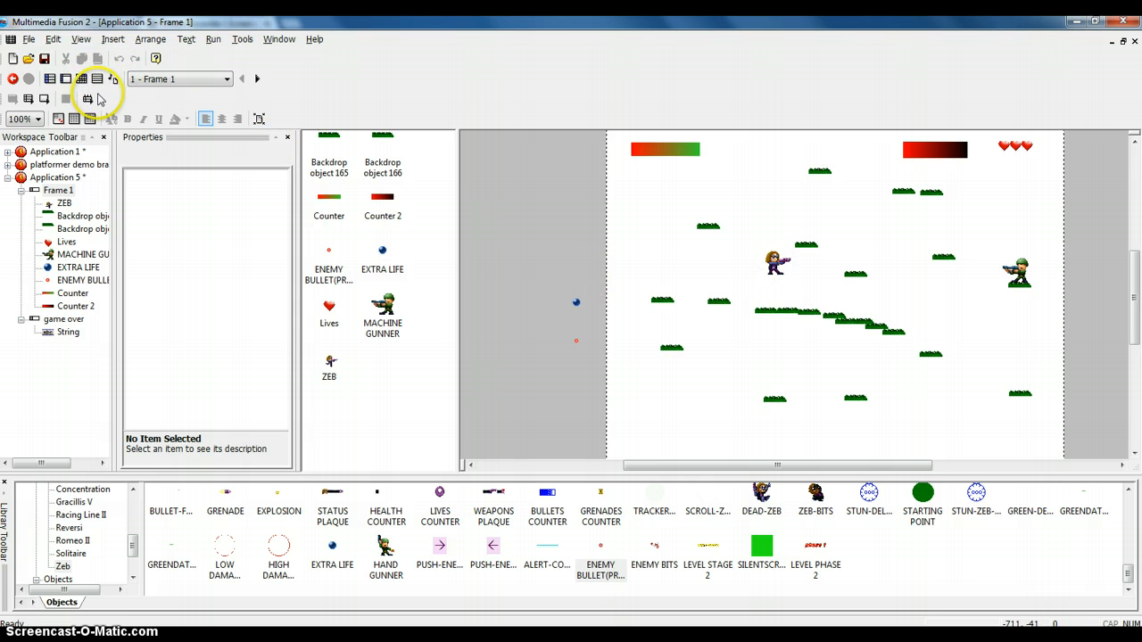
{"action": "left_click", "coordinate": [66, 77]}
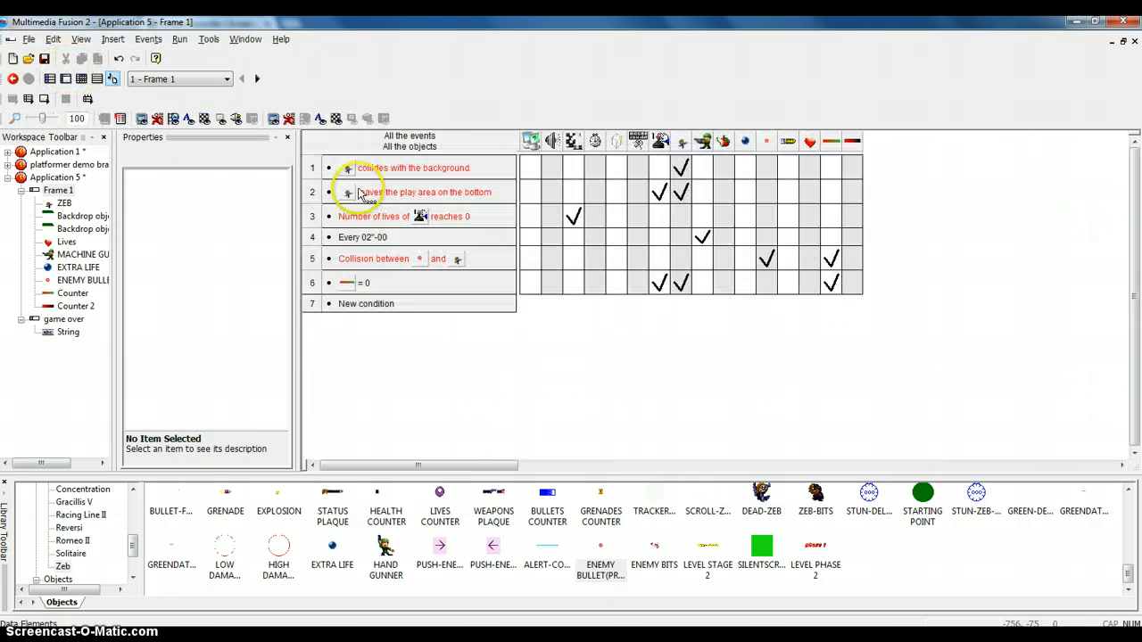
{"action": "double_click", "coordinate": [386, 305]}
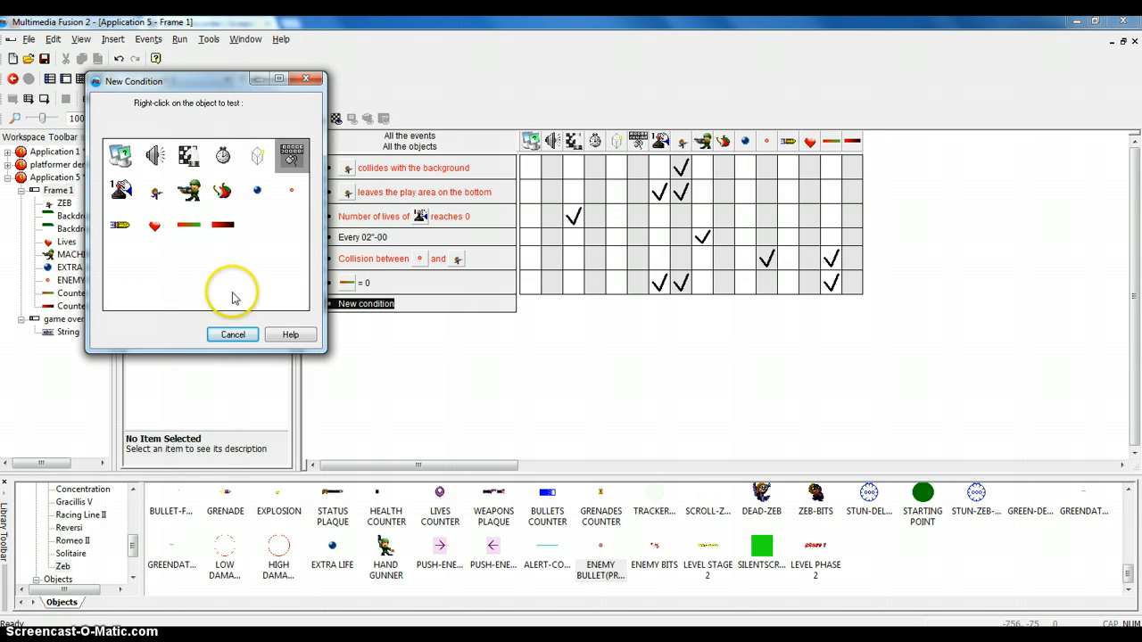
{"action": "right_click", "coordinate": [295, 157]}
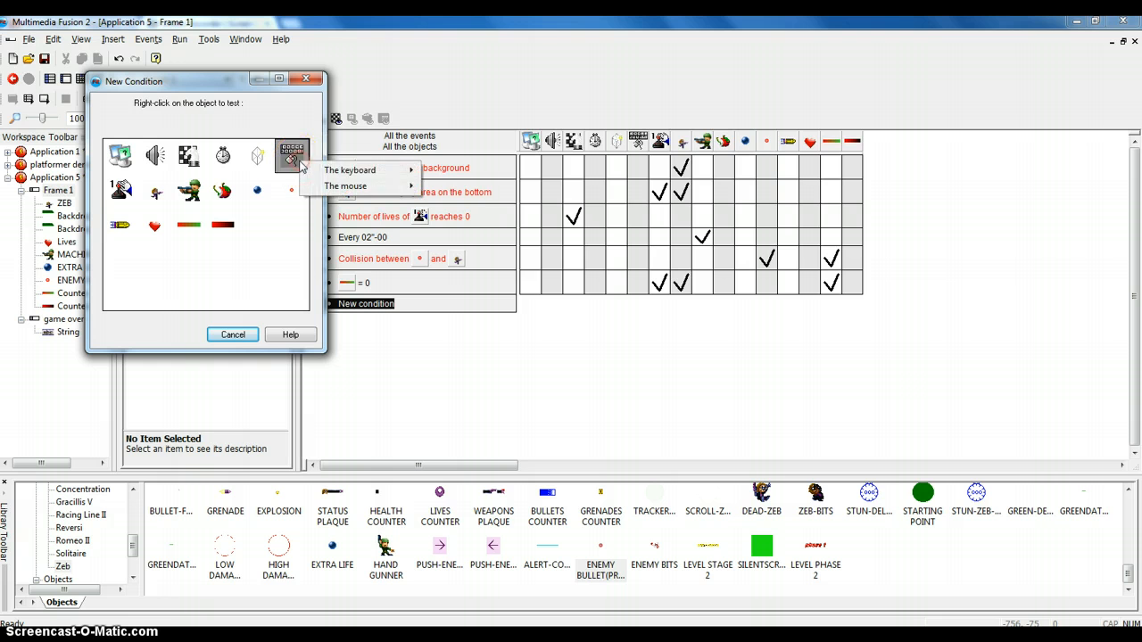
{"action": "mouse_move", "coordinate": [349, 171]}
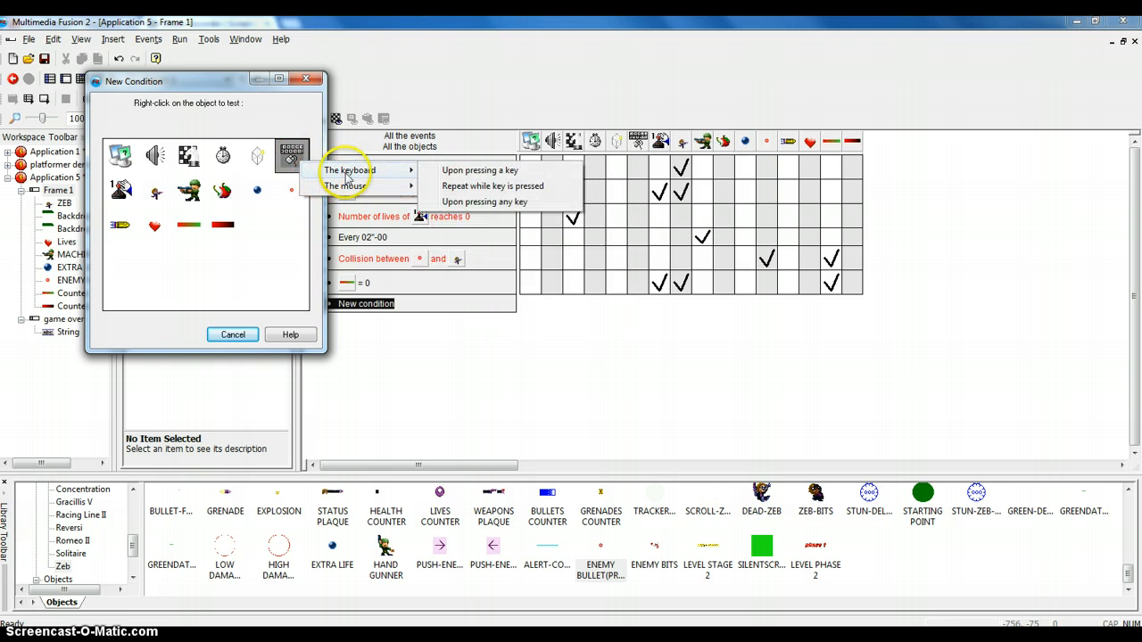
{"action": "left_click", "coordinate": [446, 173]}
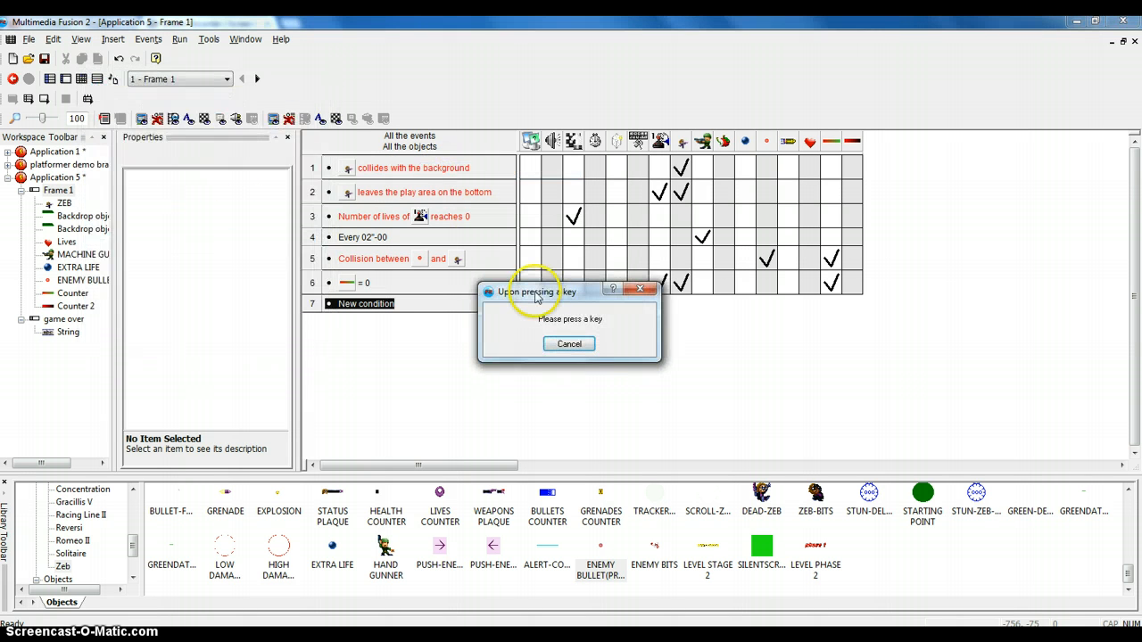
{"action": "key", "text": "space"}
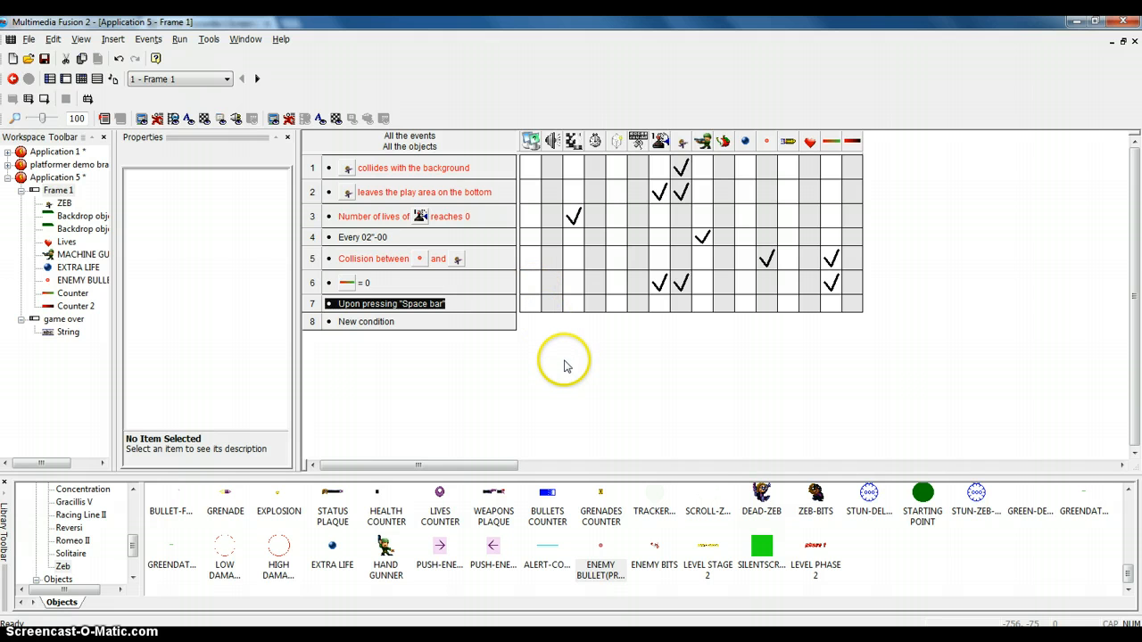
Make ZEB launch the EXTRA LIFE object at speed 100 in ZEB's own direction in the Space bar event.
{"action": "left_click", "coordinate": [686, 305]}
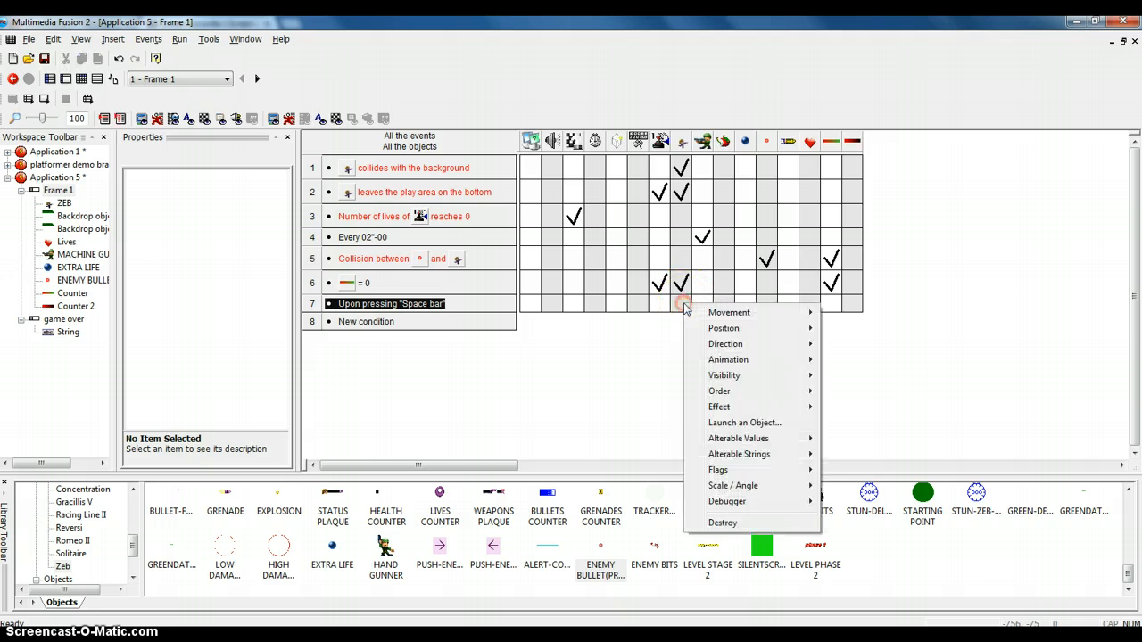
{"action": "left_click", "coordinate": [715, 425]}
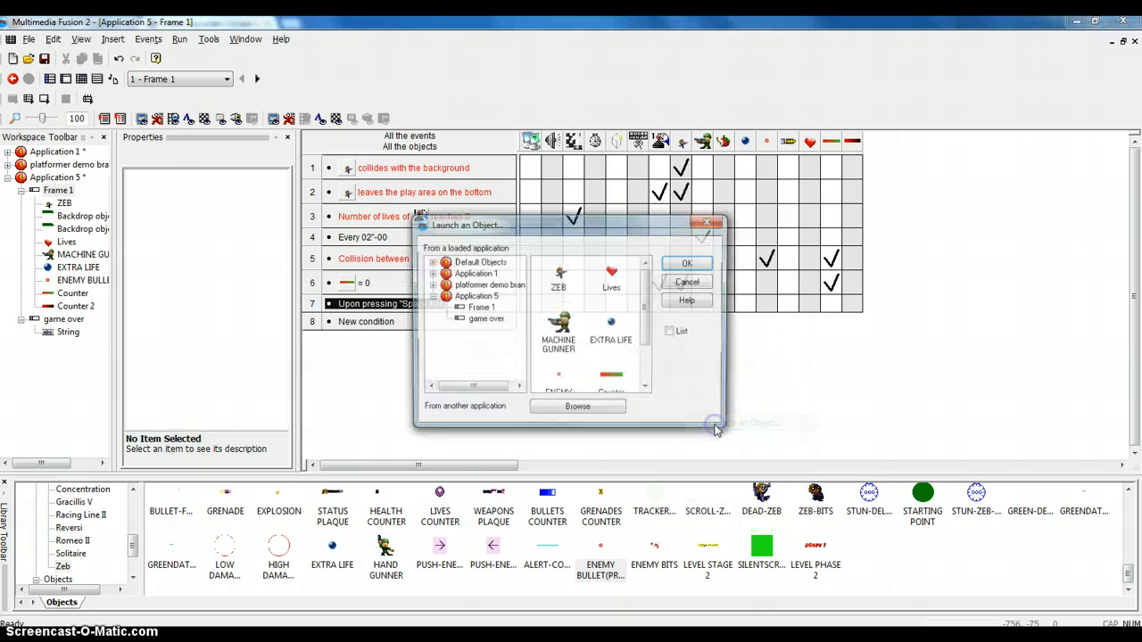
{"action": "left_click", "coordinate": [613, 328]}
{"action": "left_click", "coordinate": [690, 263]}
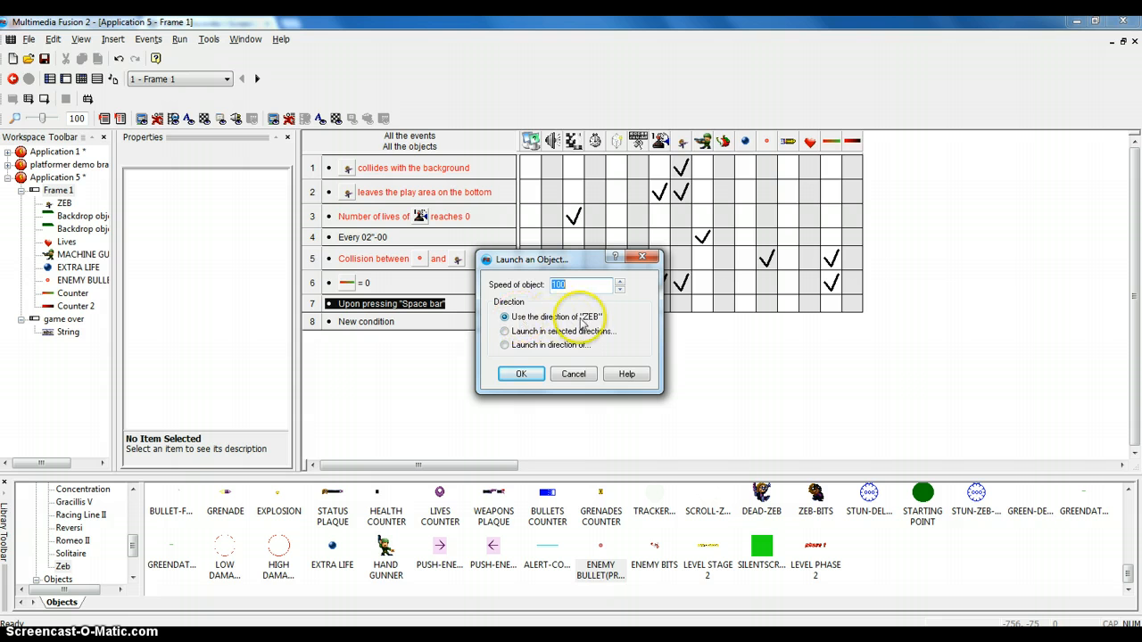
{"action": "left_click", "coordinate": [524, 374]}
Test-run the game to check that ZEB can shoot, and close the game window.
{"action": "key", "text": "F8"}
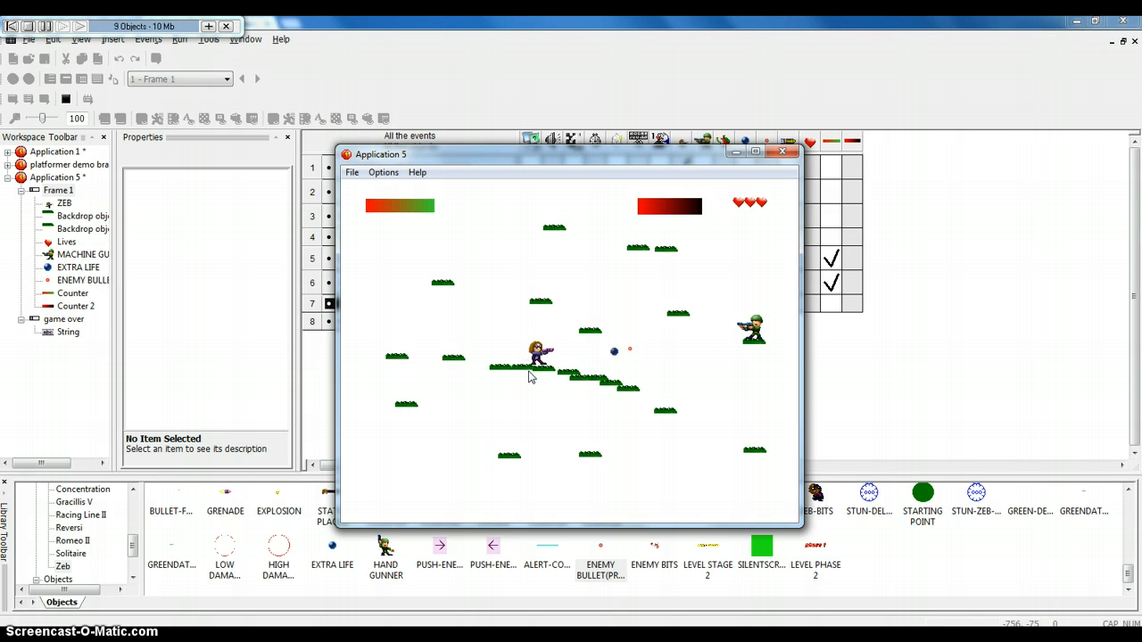
{"action": "key", "text": "Left"}
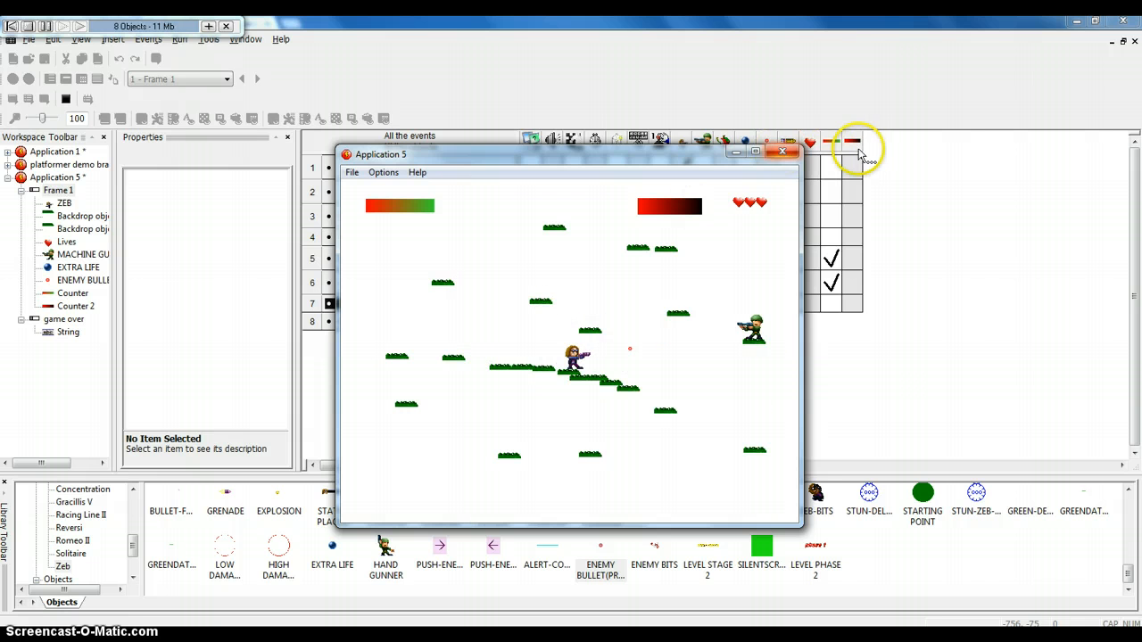
{"action": "left_click", "coordinate": [782, 151]}
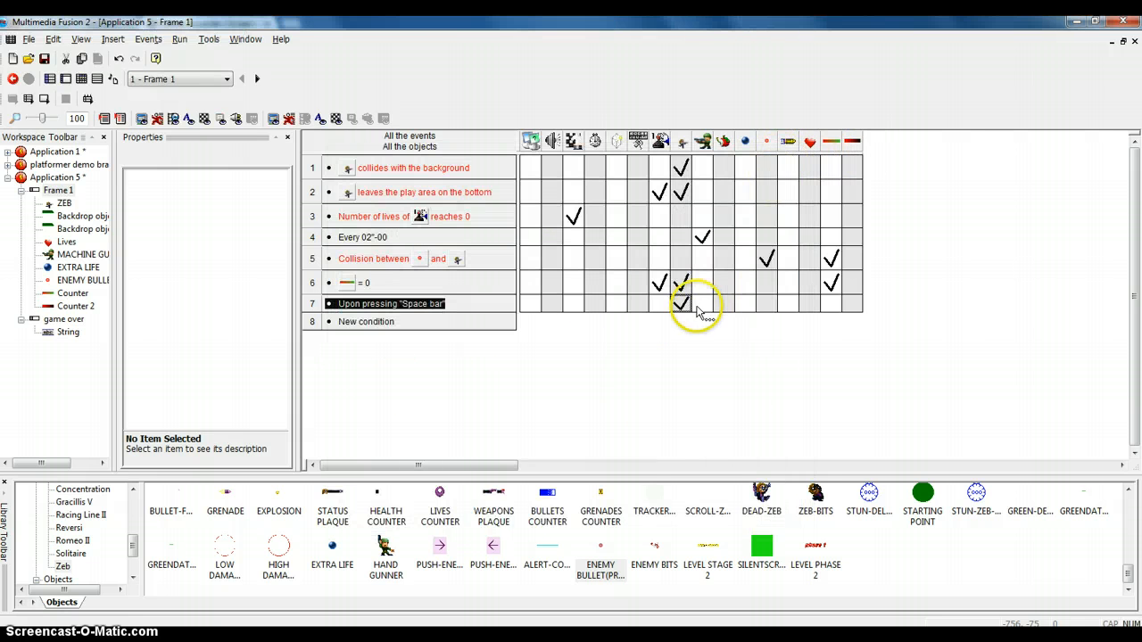
{"action": "double_click", "coordinate": [383, 322]}
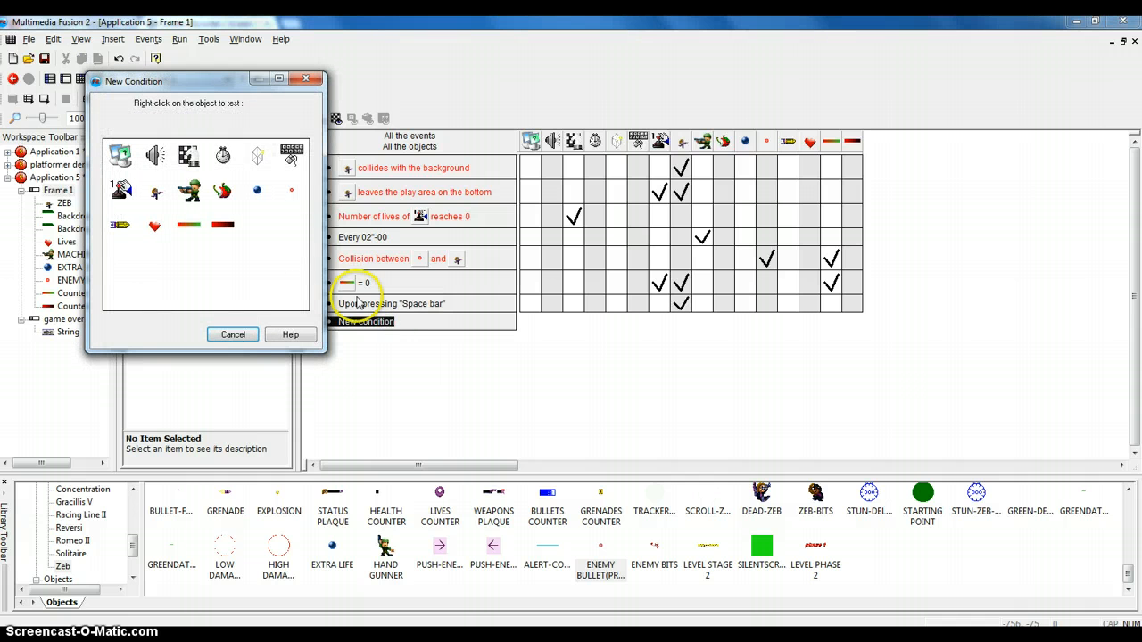
{"action": "right_click", "coordinate": [222, 225]}
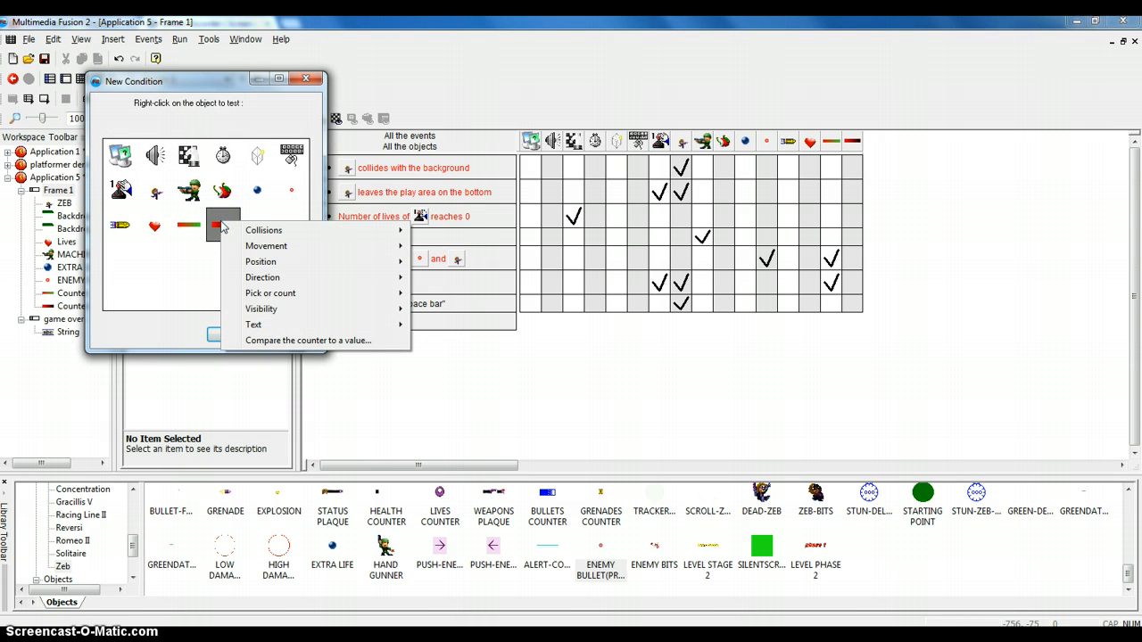
{"action": "left_click", "coordinate": [291, 341]}
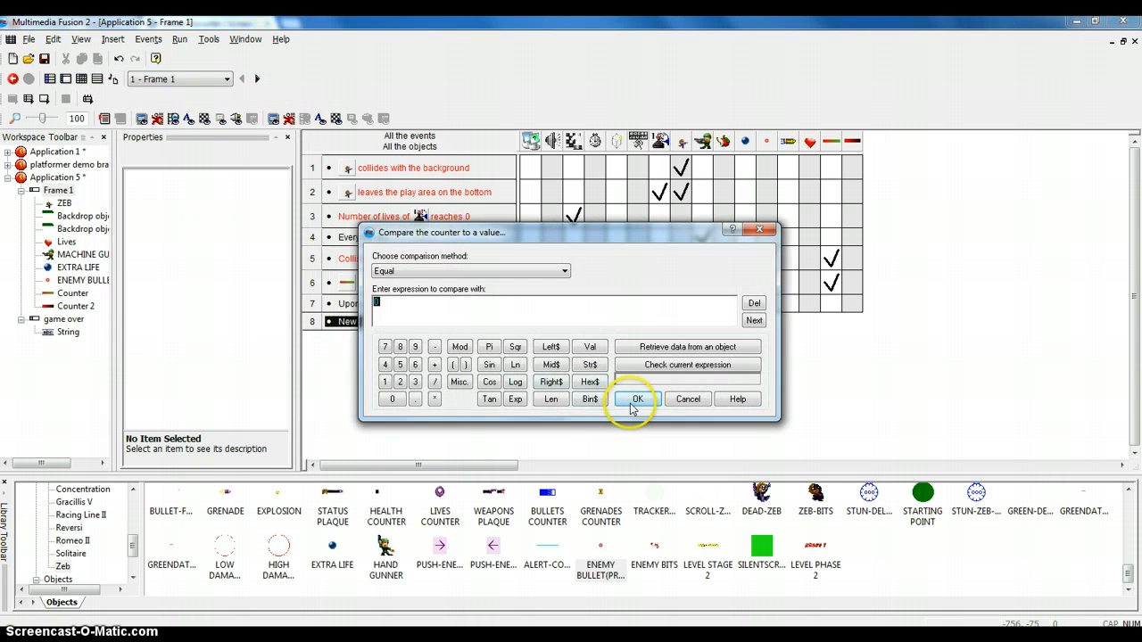
{"action": "left_click", "coordinate": [686, 399]}
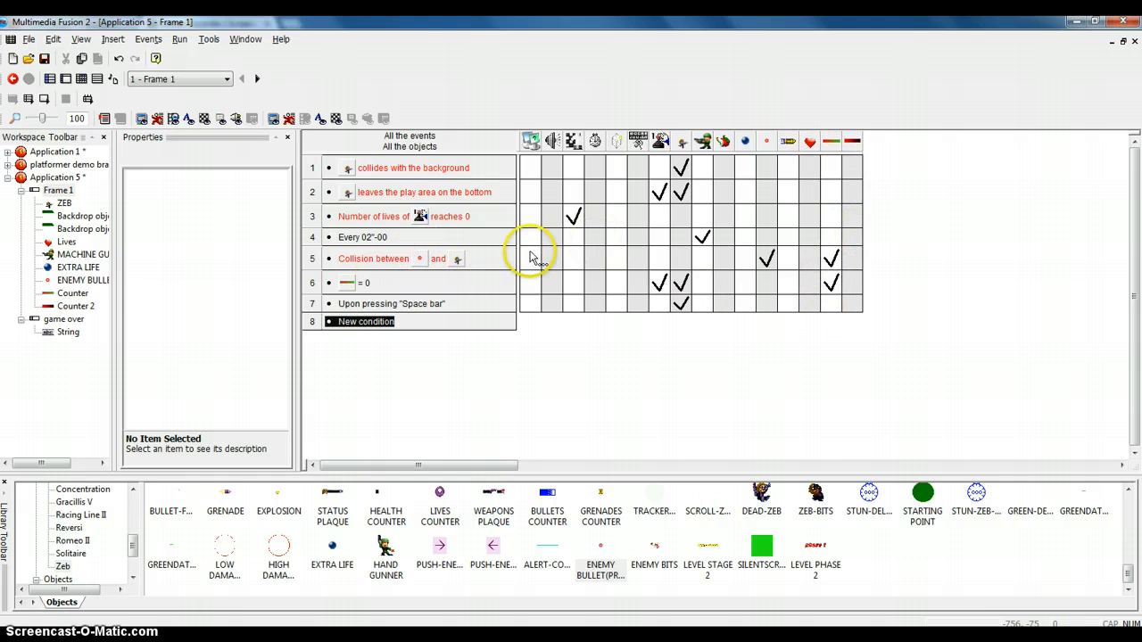
Add an event condition for a collision between EXTRA LIFE and MACHINE GUNNER.
{"action": "double_click", "coordinate": [361, 323]}
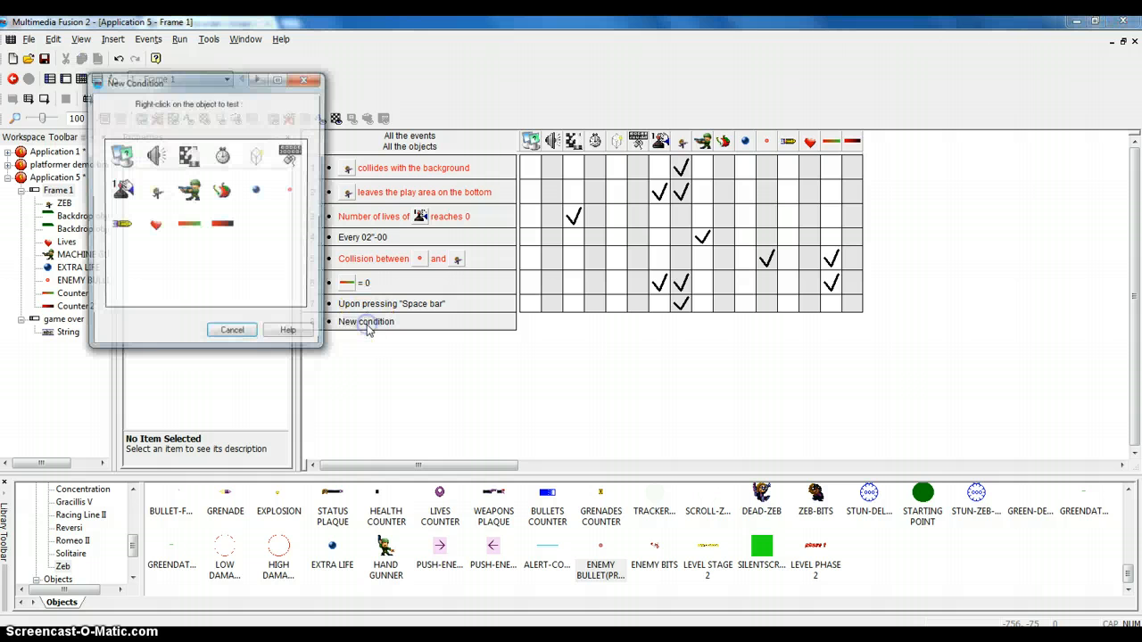
{"action": "right_click", "coordinate": [259, 202]}
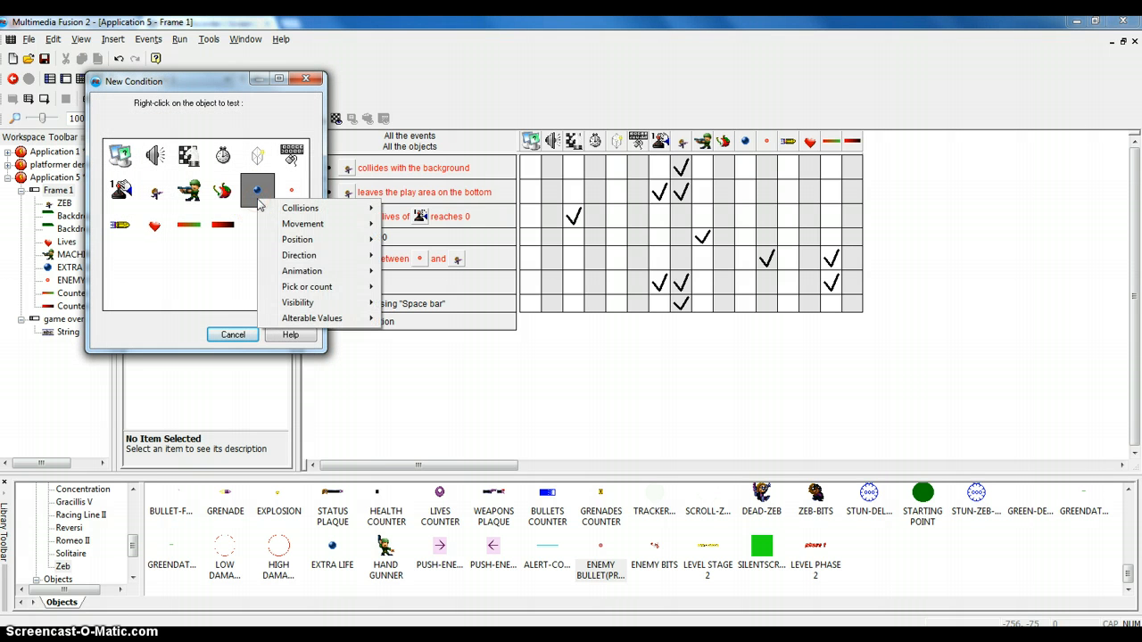
{"action": "mouse_move", "coordinate": [287, 212]}
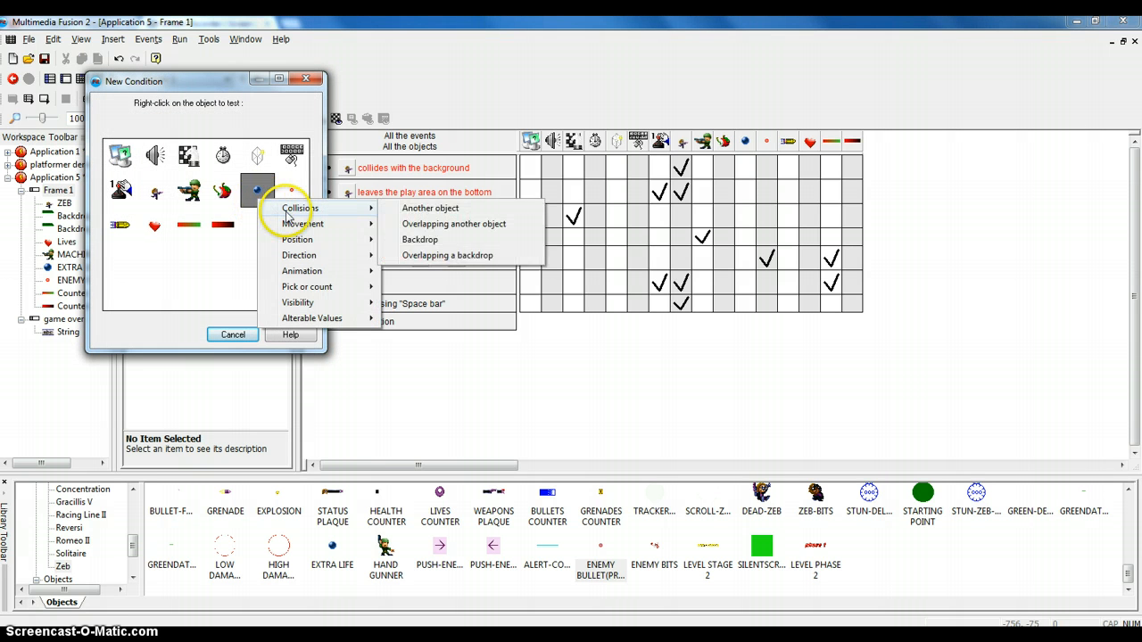
{"action": "left_click", "coordinate": [419, 214]}
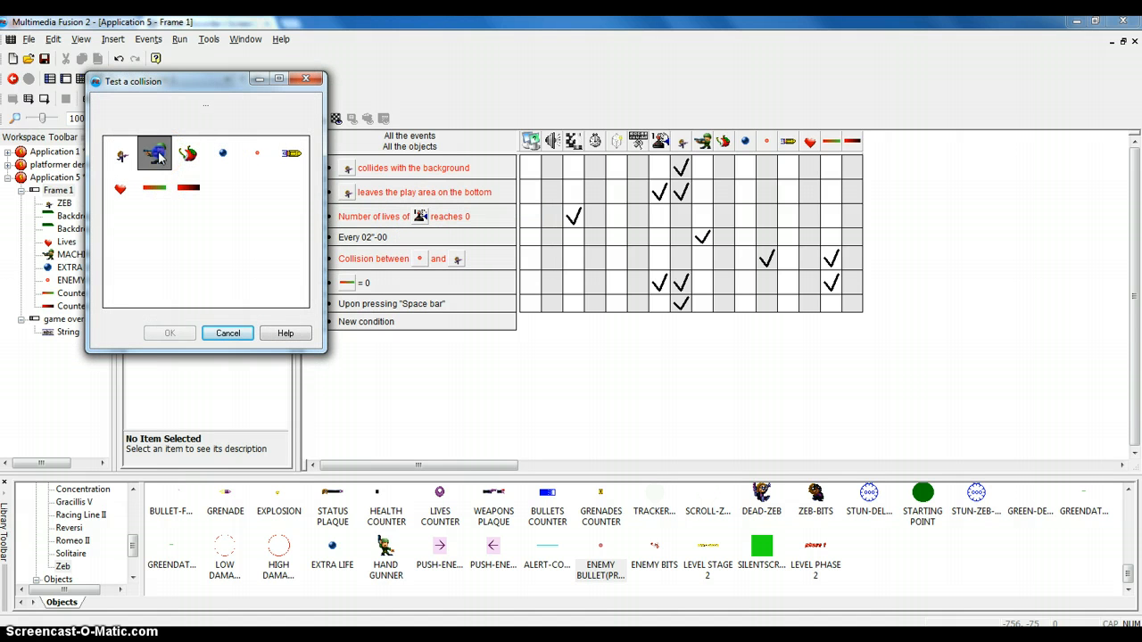
{"action": "left_click", "coordinate": [159, 154]}
{"action": "left_click", "coordinate": [161, 331]}
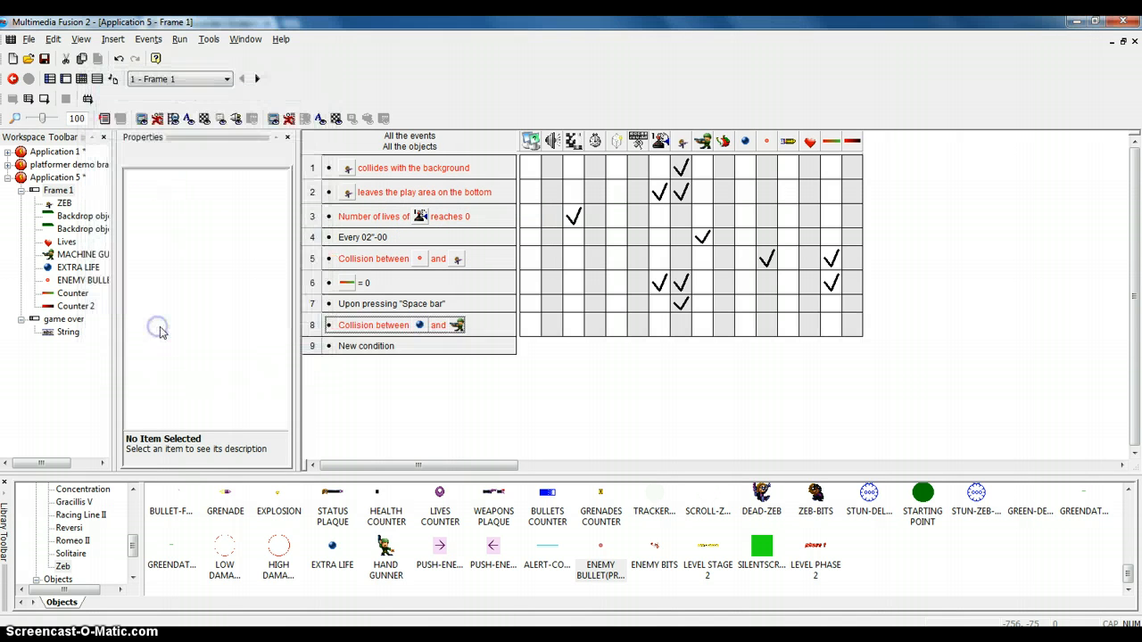
Subtract 20 from Counter 2 when EXTRA LIFE collides with MACHINE GUNNER.
{"action": "left_click", "coordinate": [853, 326]}
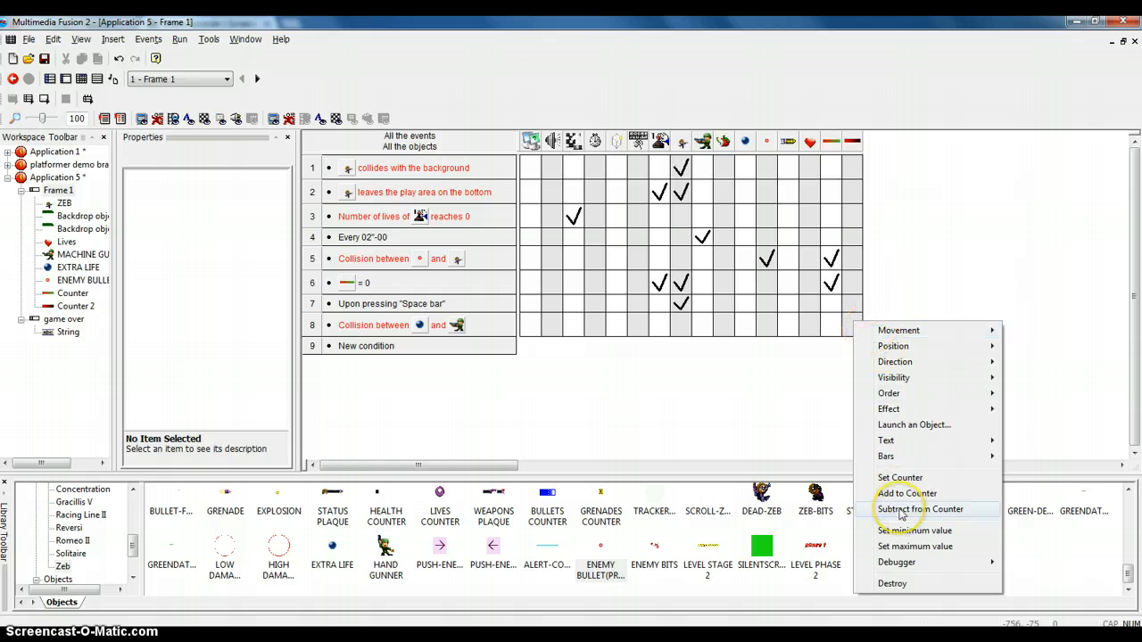
{"action": "left_click", "coordinate": [901, 511]}
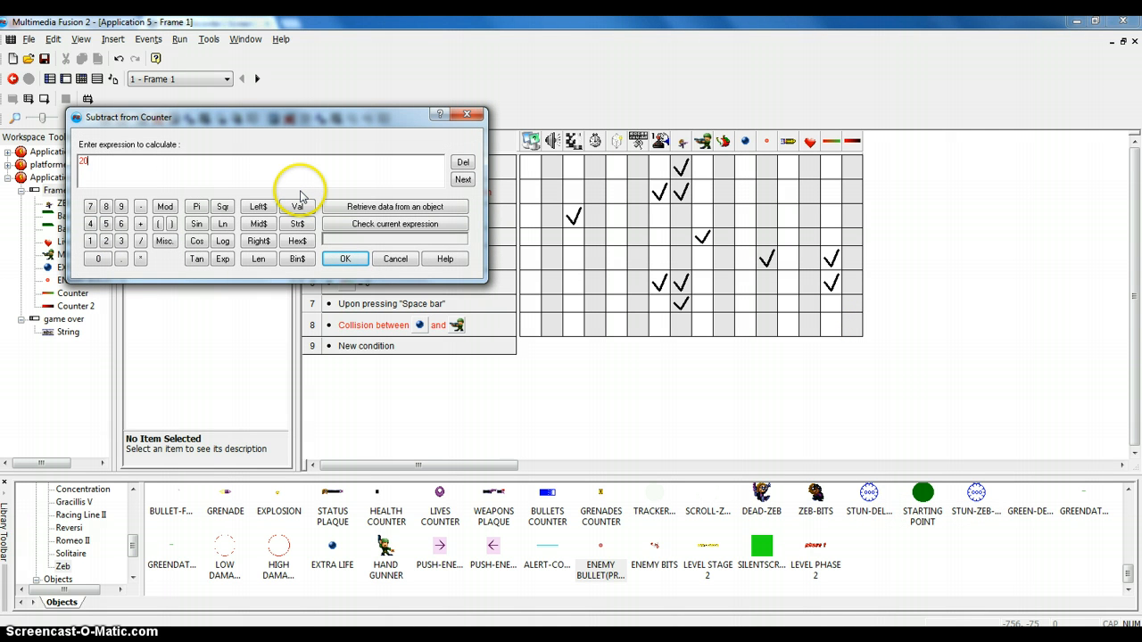
{"action": "left_click", "coordinate": [346, 258]}
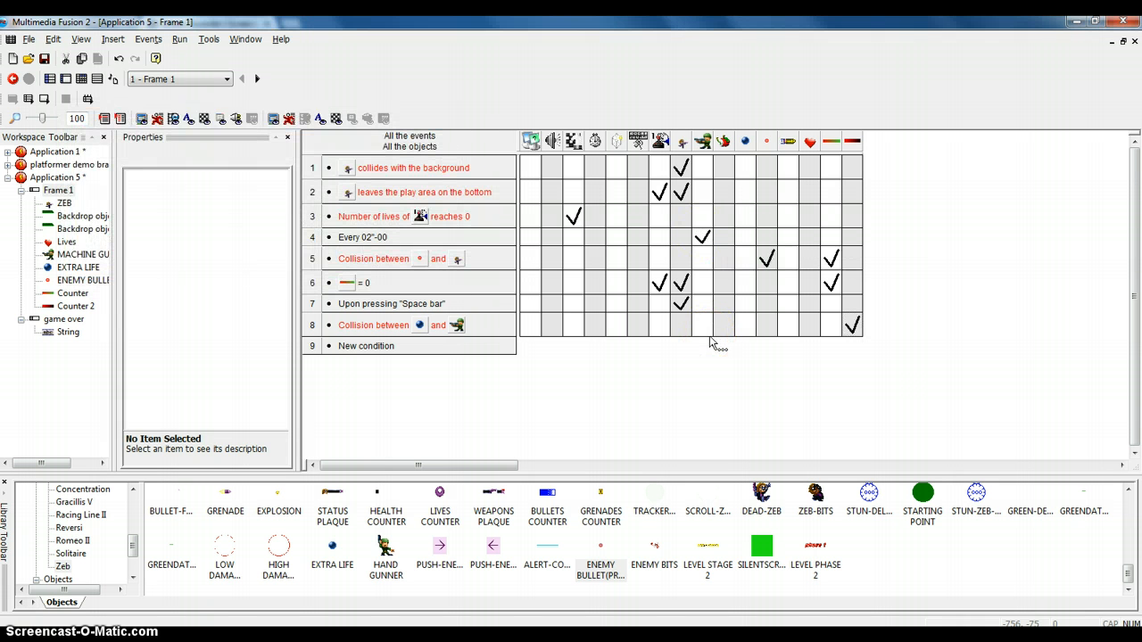
Test-run the game, shooting the machine gunner to check his counter bar, and close the game window.
{"action": "key", "text": "F8"}
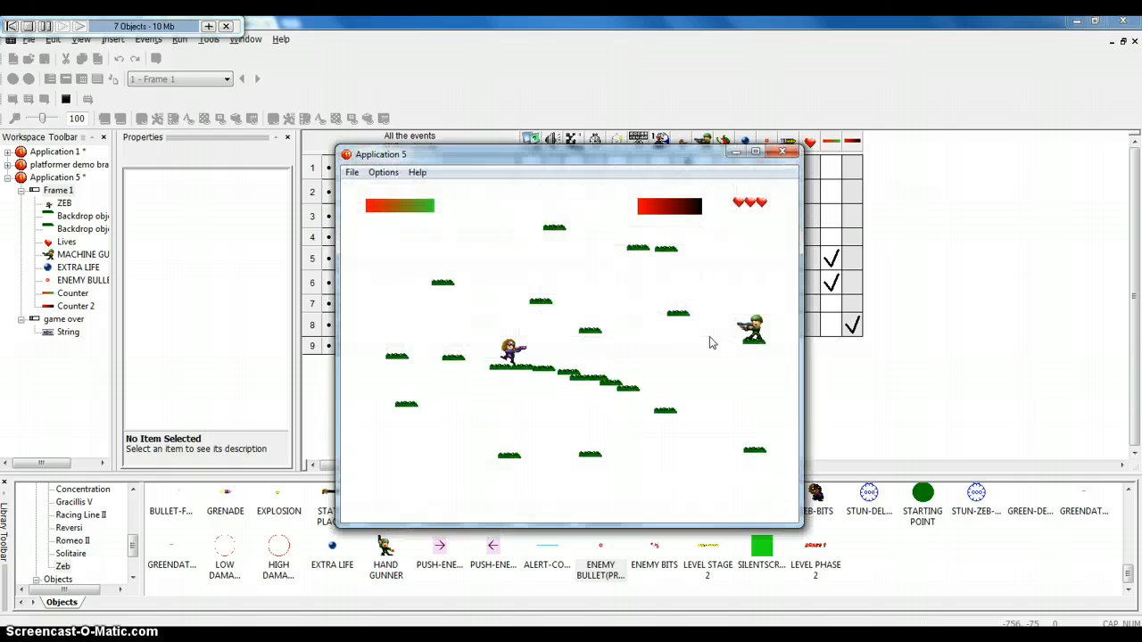
{"action": "key", "text": "Right"}
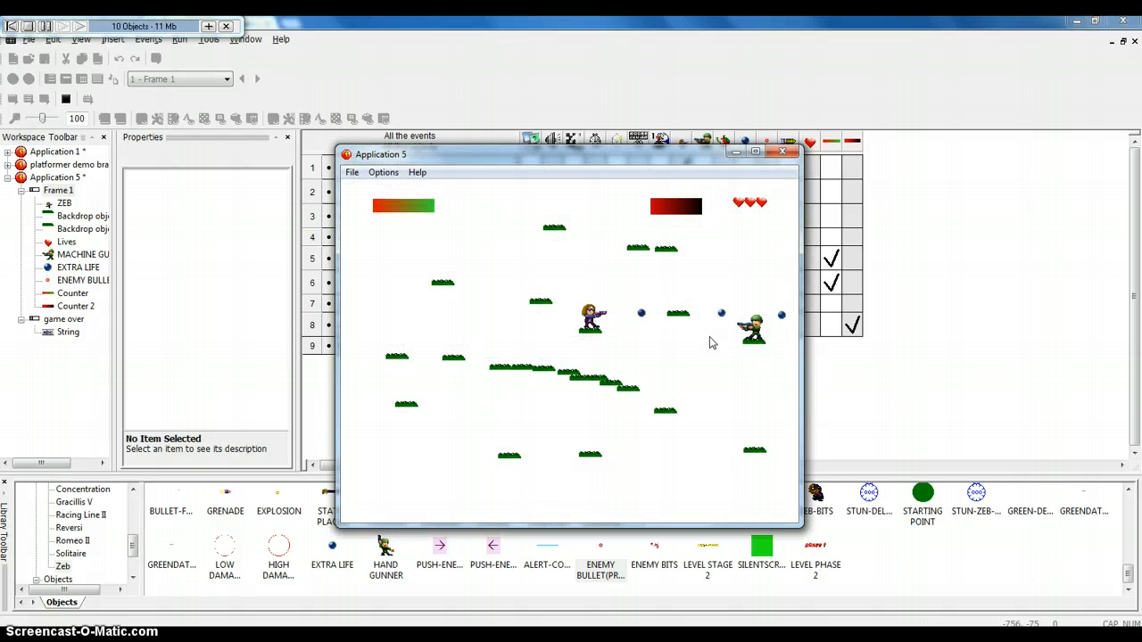
{"action": "left_click", "coordinate": [794, 157]}
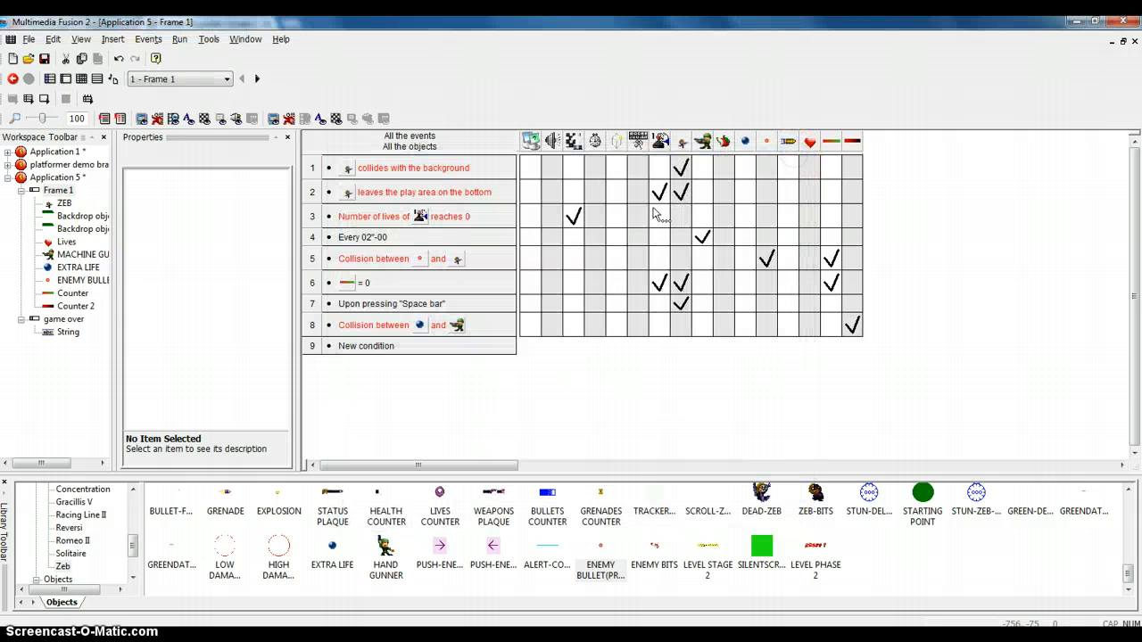
Add an event condition that compares Counter 2 as Equal to 0.
{"action": "left_click", "coordinate": [364, 347]}
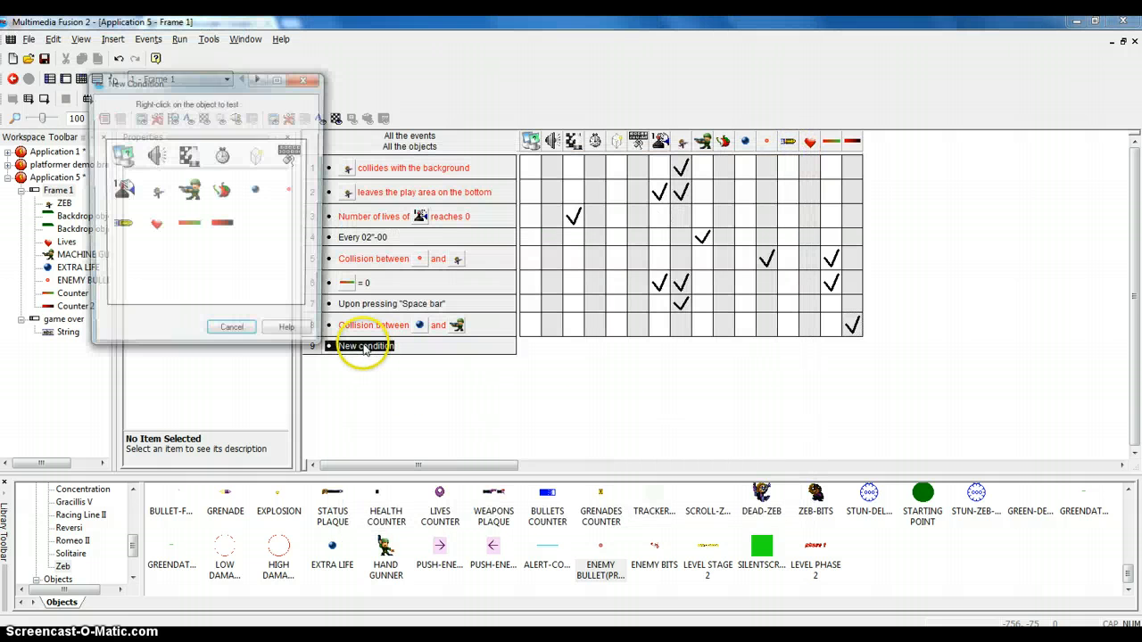
{"action": "right_click", "coordinate": [225, 225]}
{"action": "left_click", "coordinate": [301, 347]}
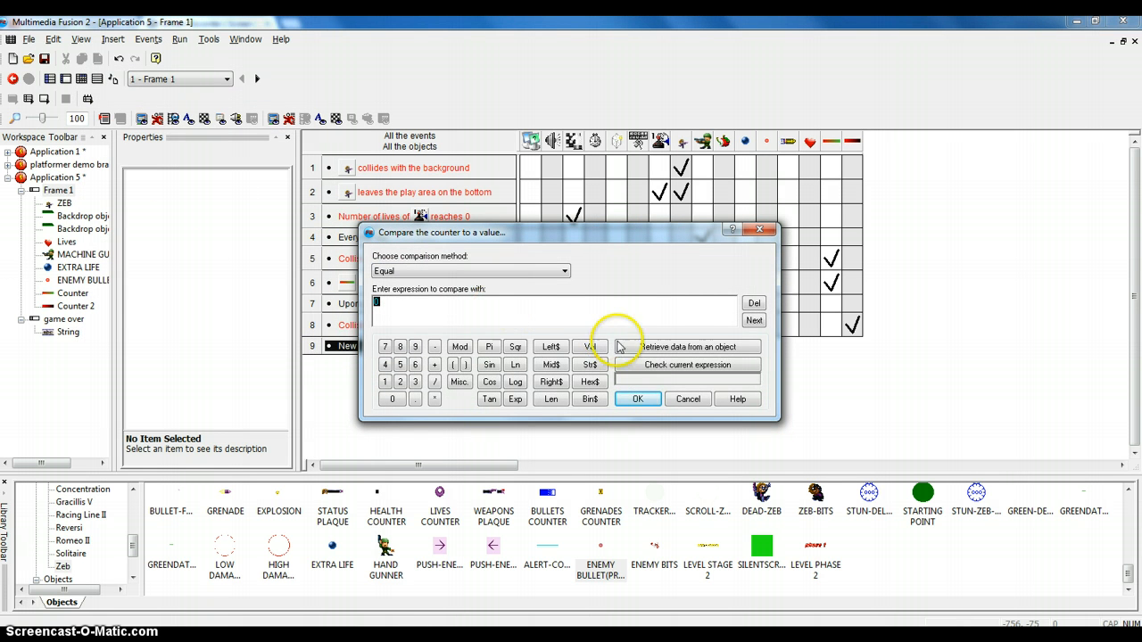
{"action": "left_click", "coordinate": [651, 398]}
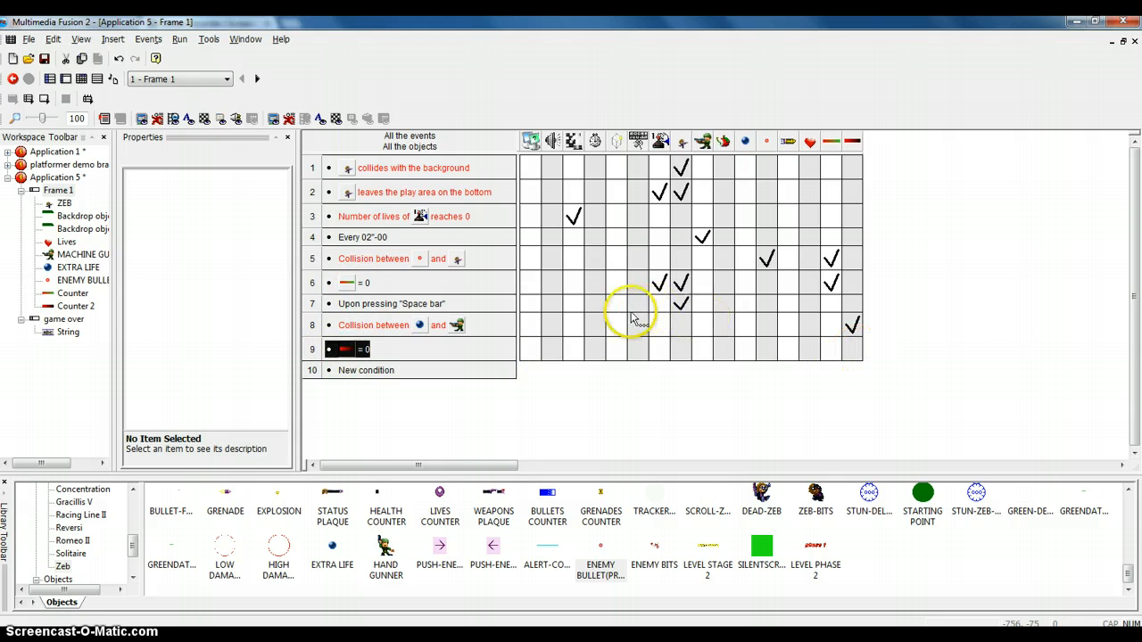
Destroy the MACHINE GUNNER in the event where Counter 2 equals 0.
{"action": "mouse_move", "coordinate": [665, 292]}
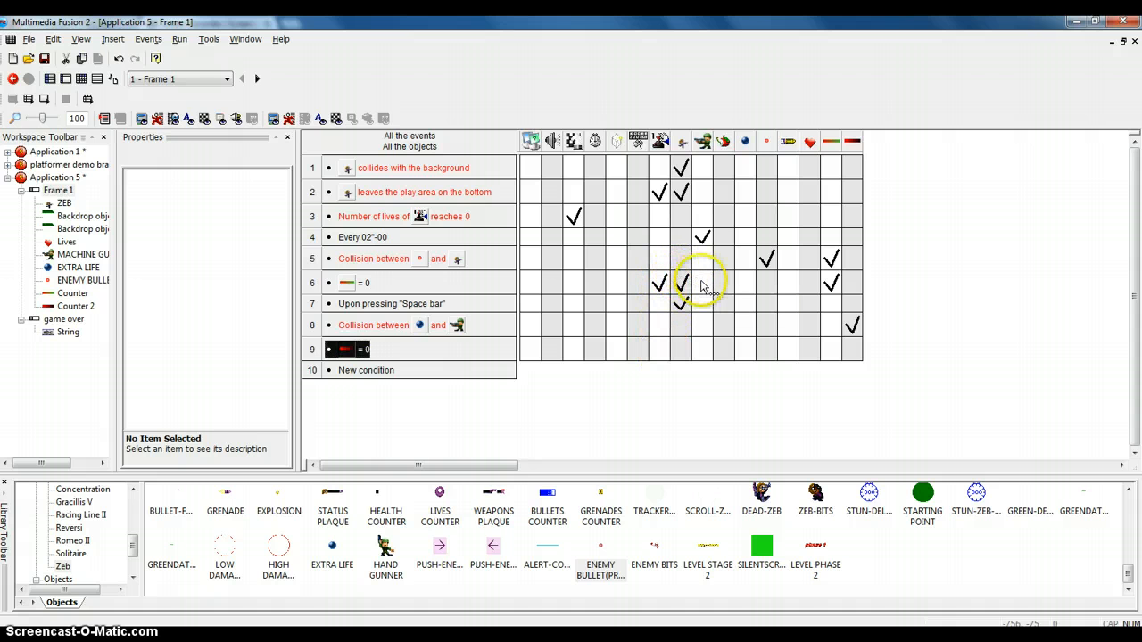
{"action": "left_click", "coordinate": [701, 350]}
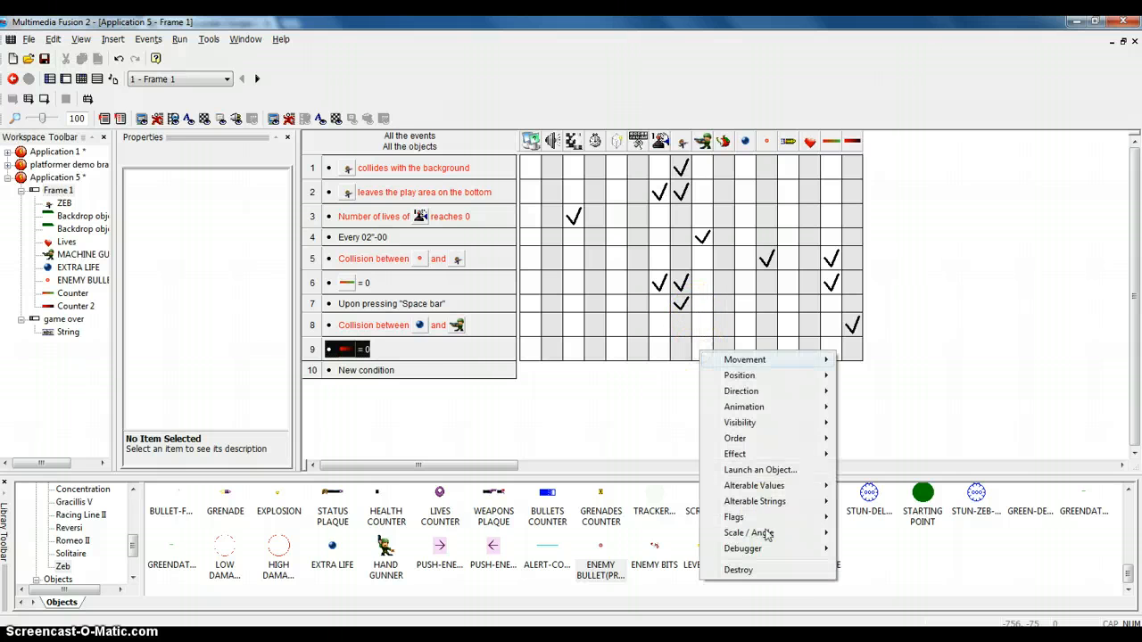
{"action": "left_click", "coordinate": [763, 573]}
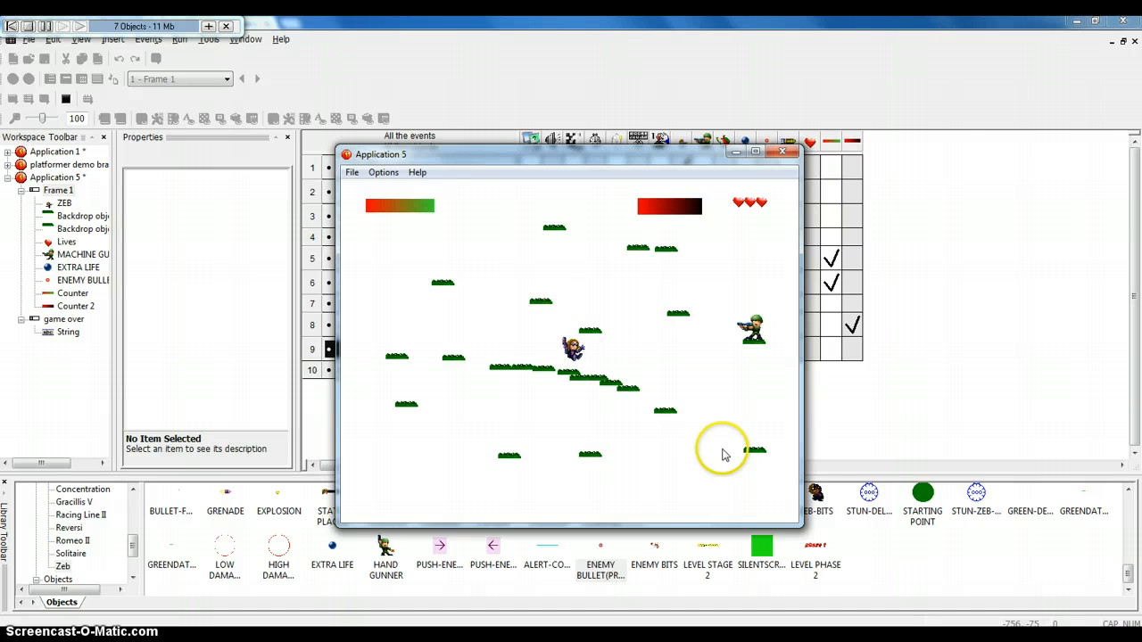
Playtest shooting the machine gunner until his counter runs out, move ZEB around the platforms, and close the game window.
{"action": "key", "text": "Right"}
{"action": "key", "text": "space"}
{"action": "key", "text": "space"}
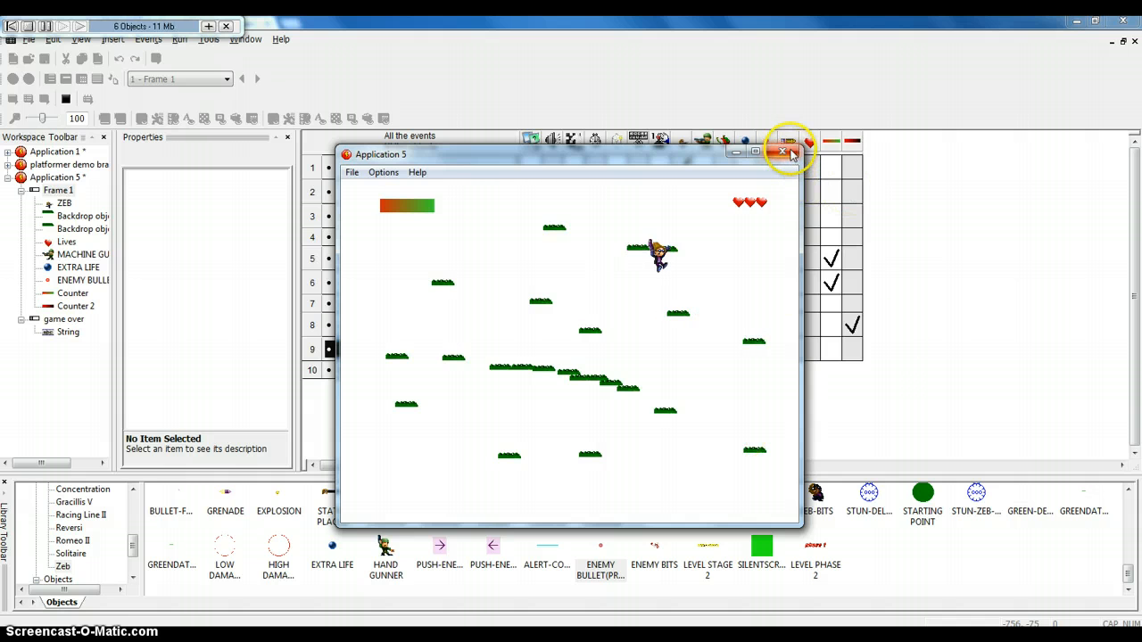
{"action": "key", "text": "Right"}
{"action": "key", "text": "shift"}
{"action": "key", "text": "Left"}
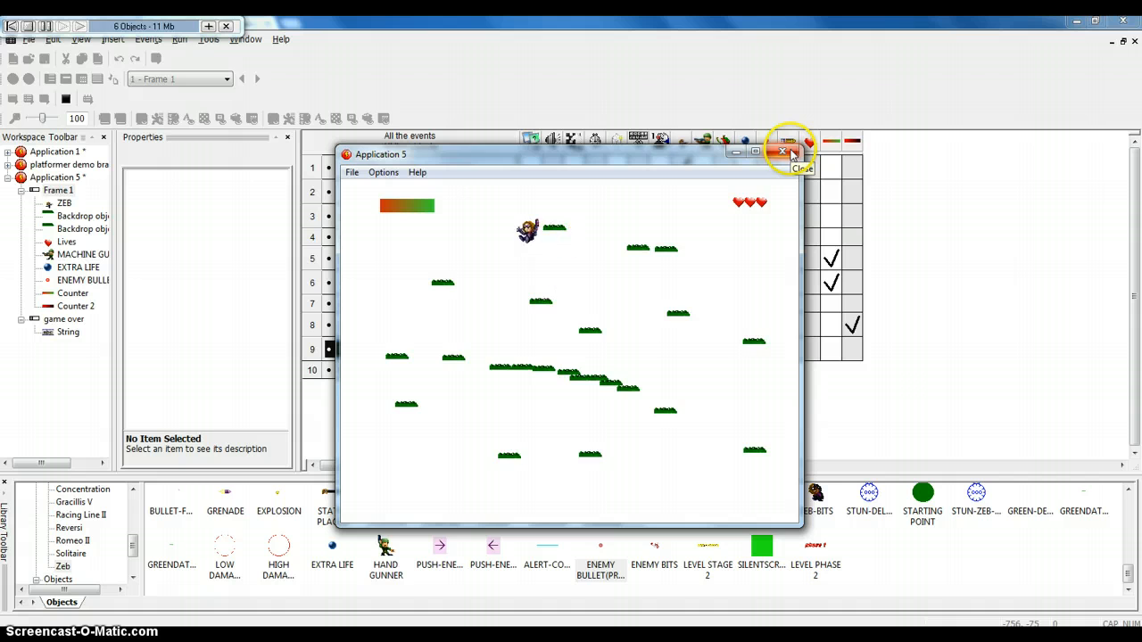
{"action": "left_click", "coordinate": [792, 153]}
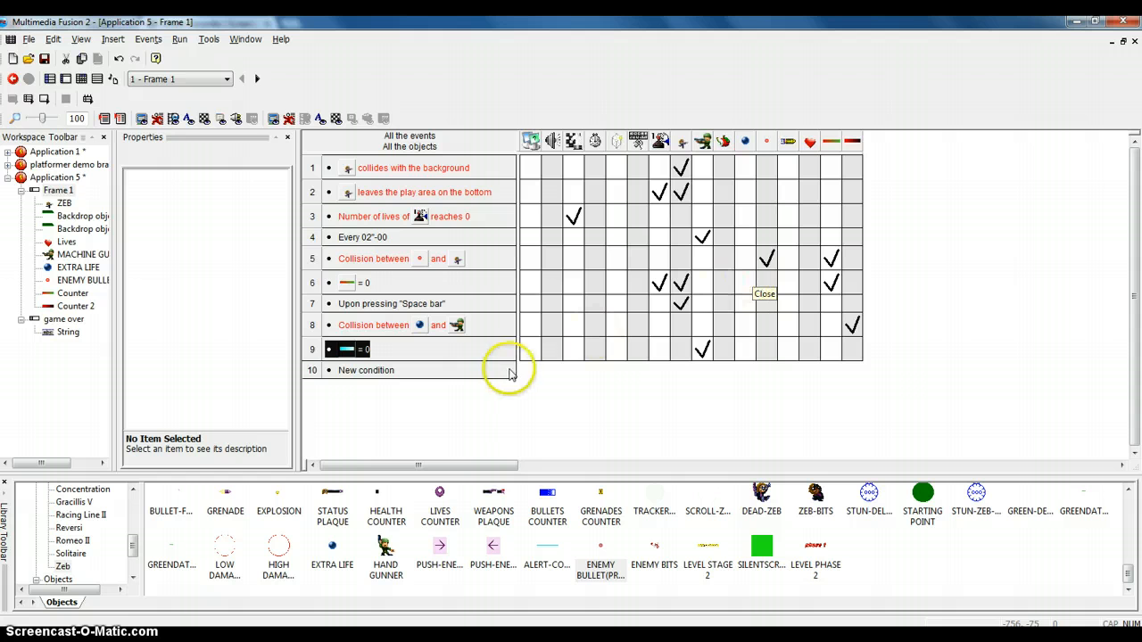
Place a BARREL from the Zeb library on the uppermost platform in Frame 1's layout.
{"action": "key", "text": "ctrl+m"}
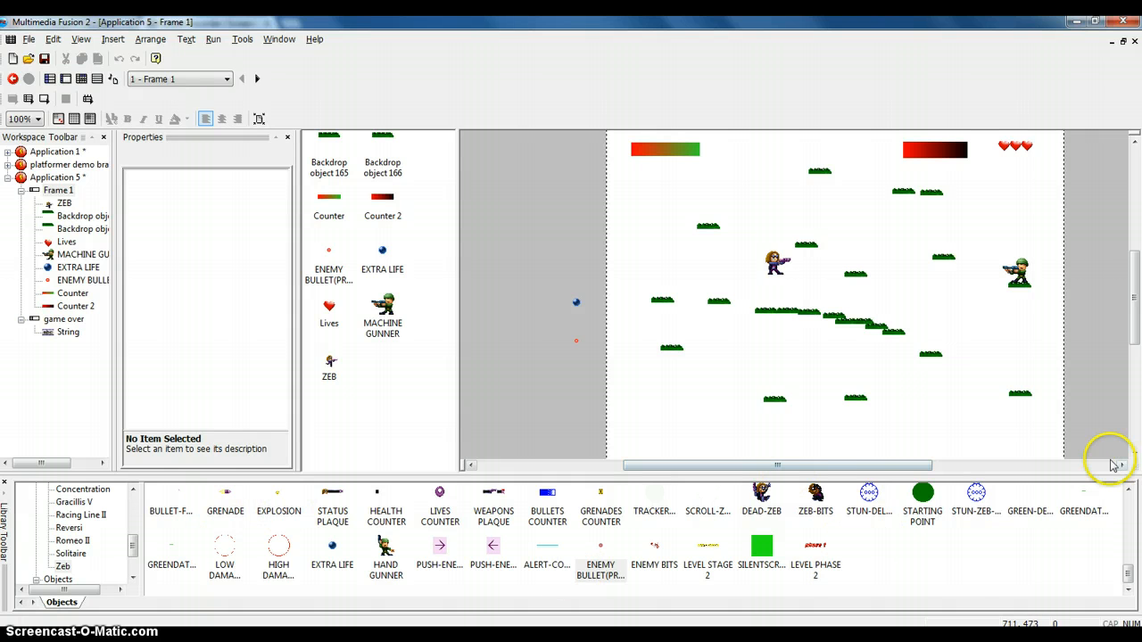
{"action": "left_click", "coordinate": [1126, 530]}
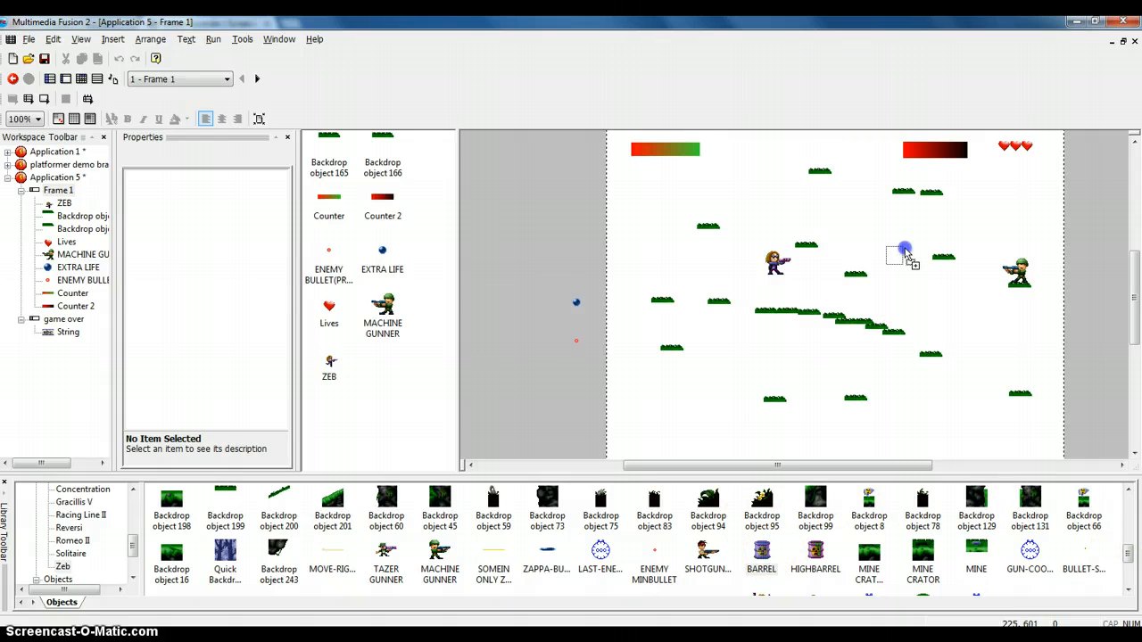
{"action": "left_click_drag", "start_coordinate": [905, 251], "coordinate": [829, 159]}
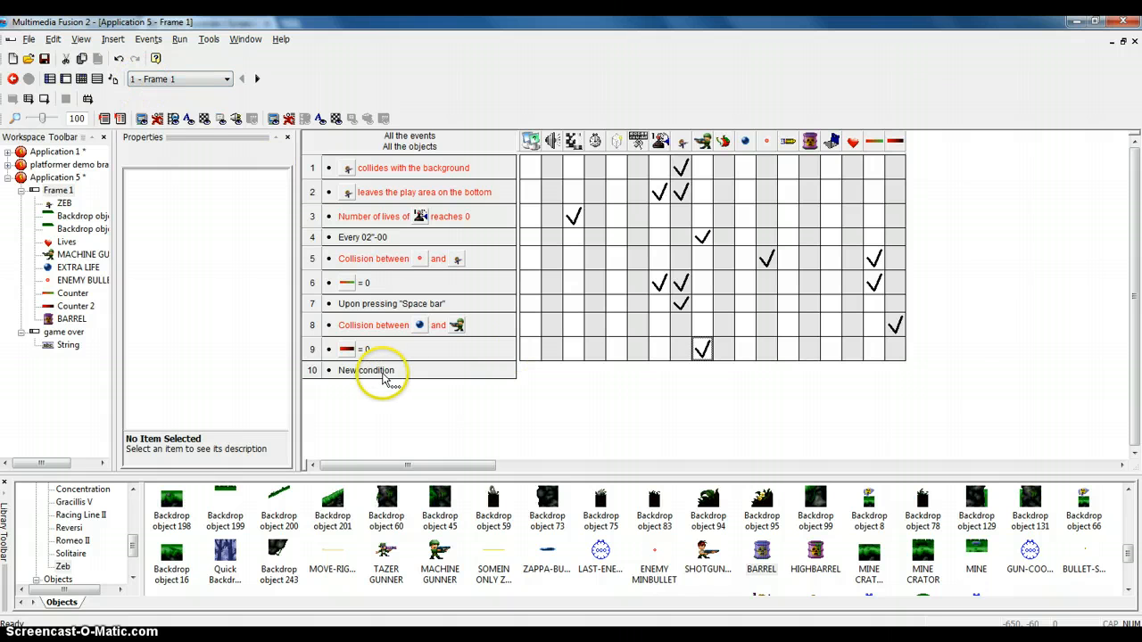
Add an event condition that tests for a collision between ZEB and the BARREL.
{"action": "double_click", "coordinate": [384, 373]}
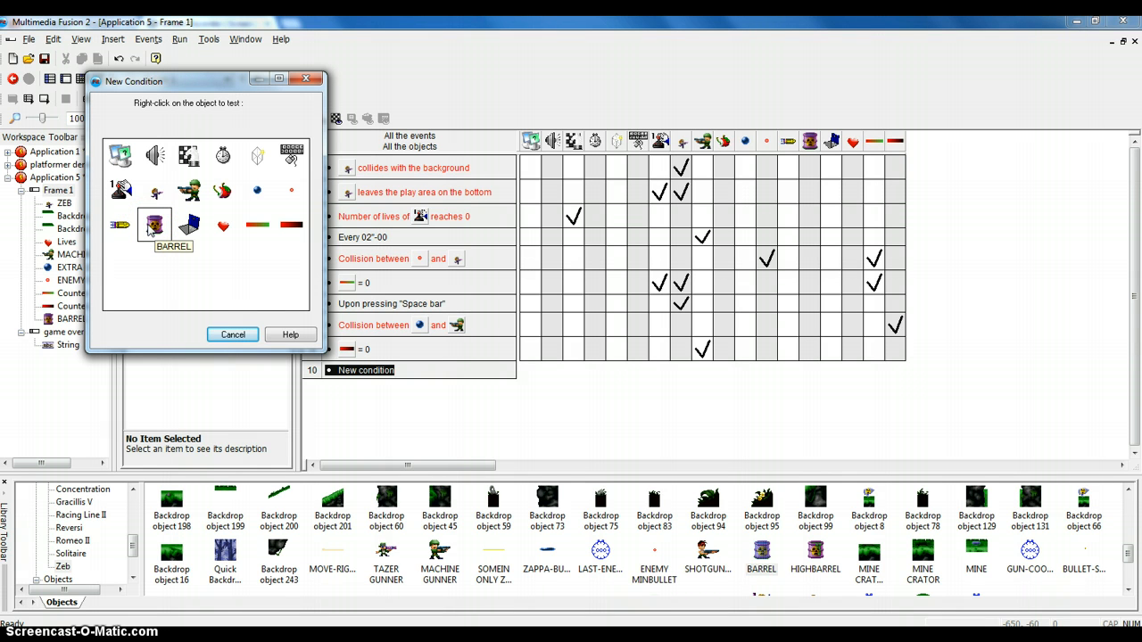
{"action": "right_click", "coordinate": [160, 201]}
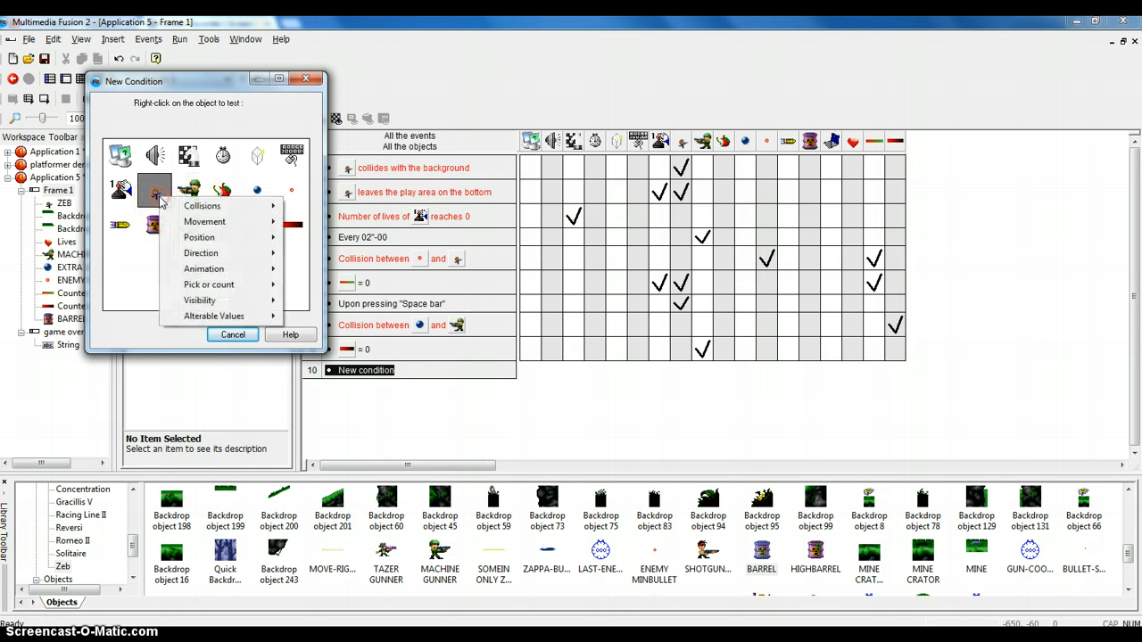
{"action": "mouse_move", "coordinate": [189, 207]}
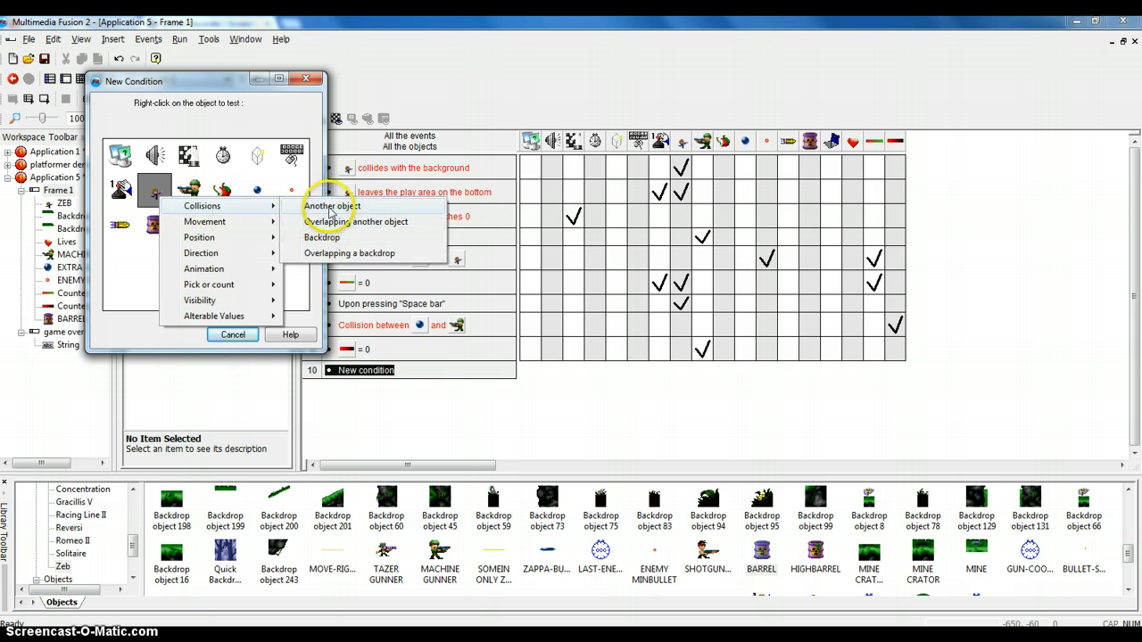
{"action": "left_click", "coordinate": [329, 209]}
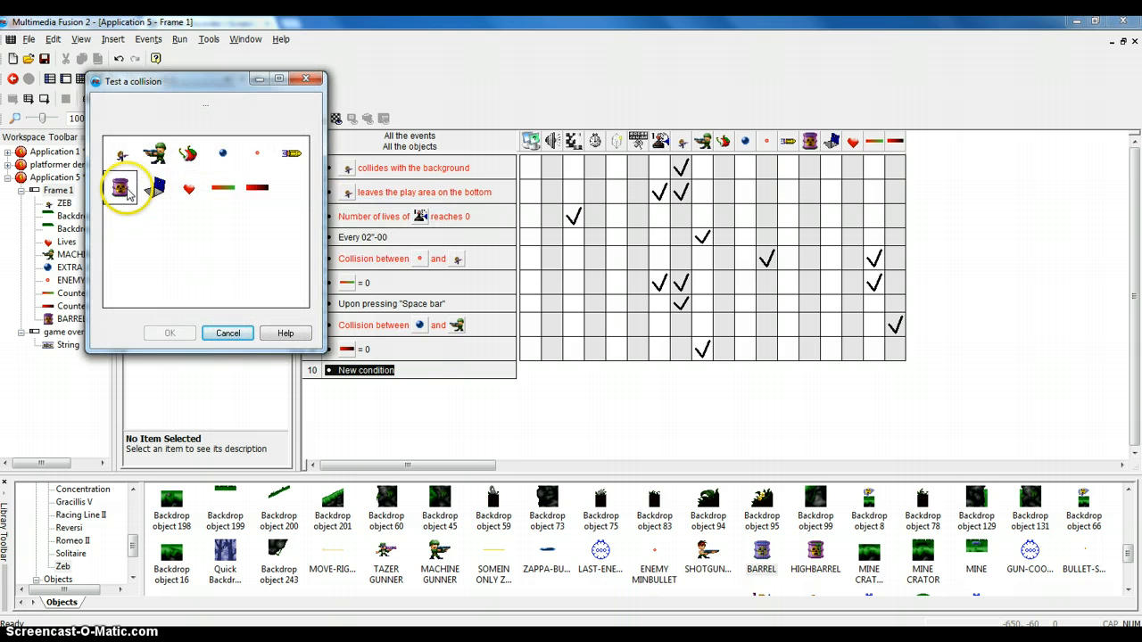
{"action": "left_click", "coordinate": [128, 194]}
{"action": "left_click", "coordinate": [167, 333]}
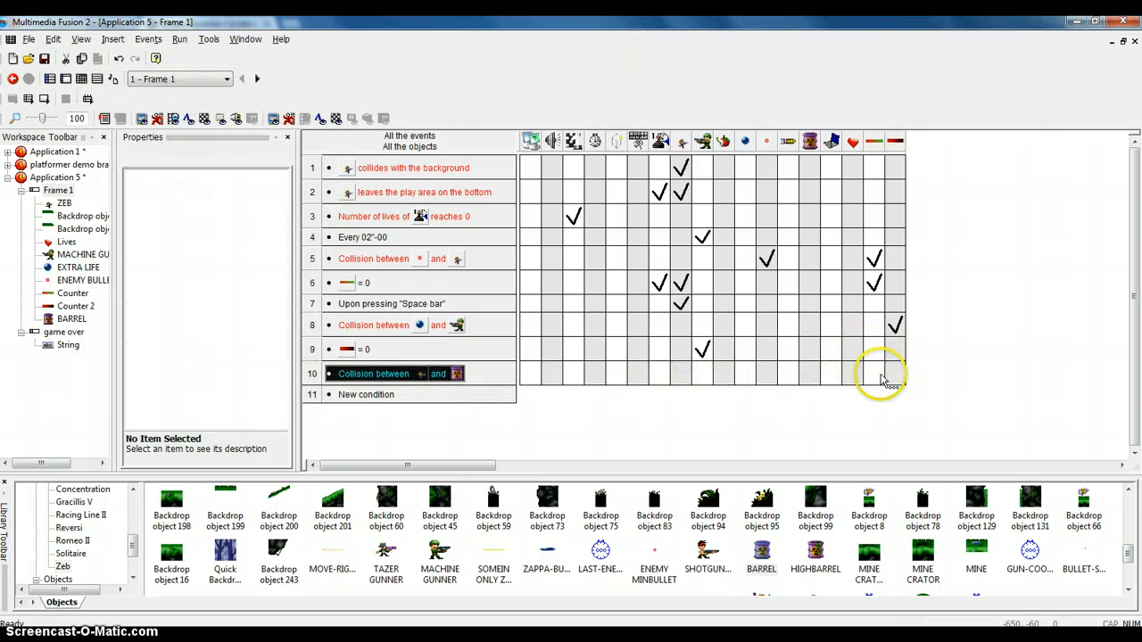
In the ZEB and BARREL collision event, add 50 to the first Counter and destroy the BARREL.
{"action": "right_click", "coordinate": [881, 379]}
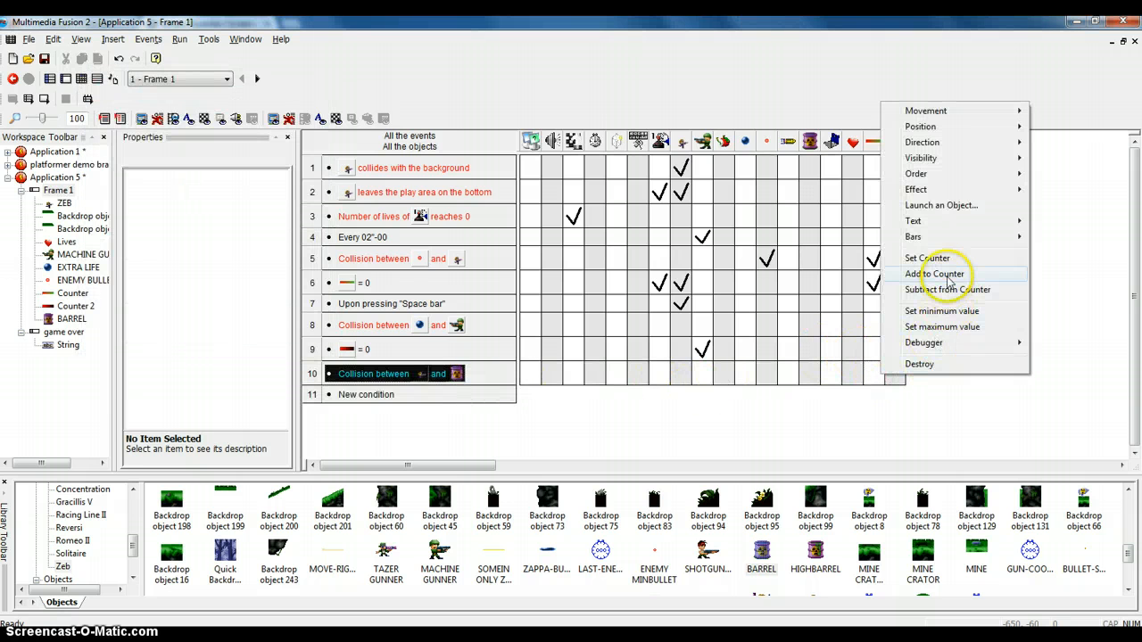
{"action": "left_click", "coordinate": [948, 276]}
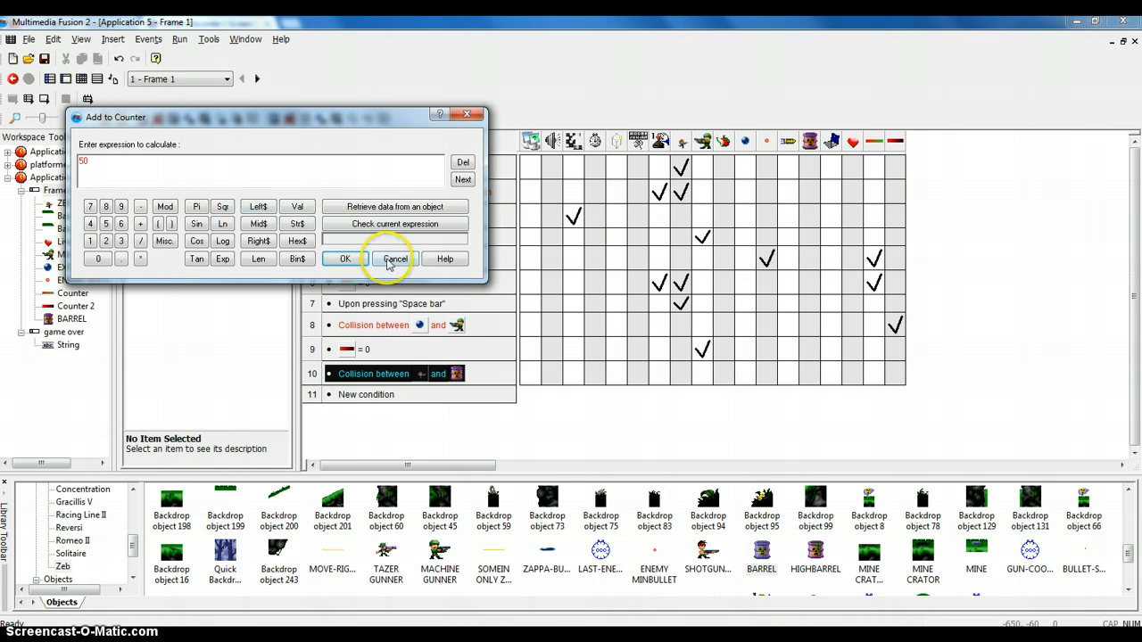
{"action": "left_click", "coordinate": [348, 261]}
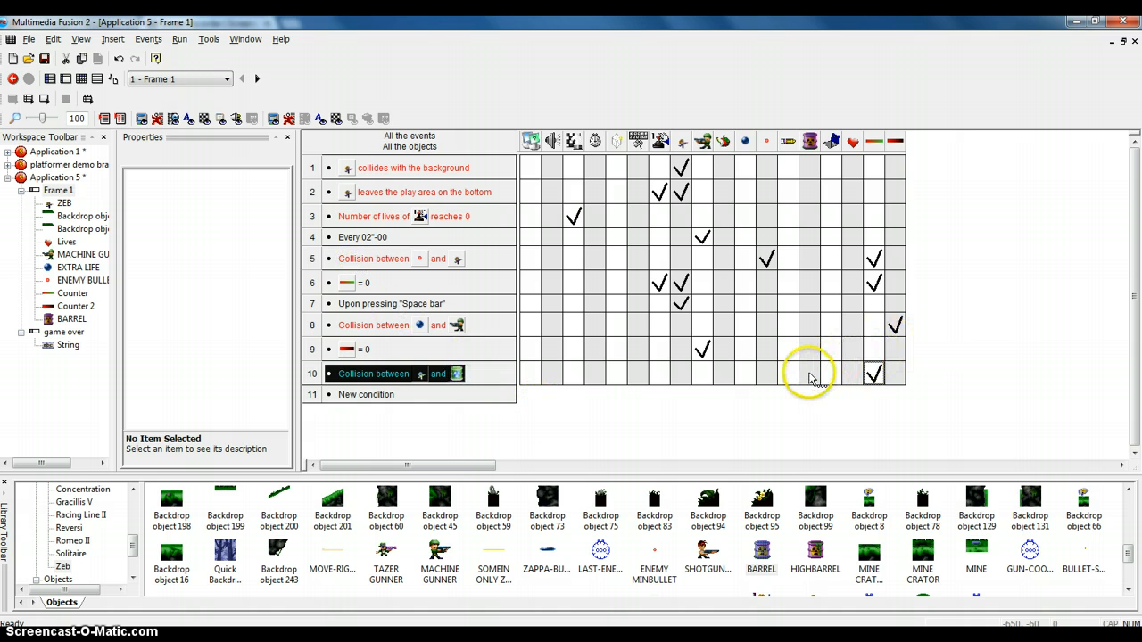
{"action": "left_click", "coordinate": [811, 379]}
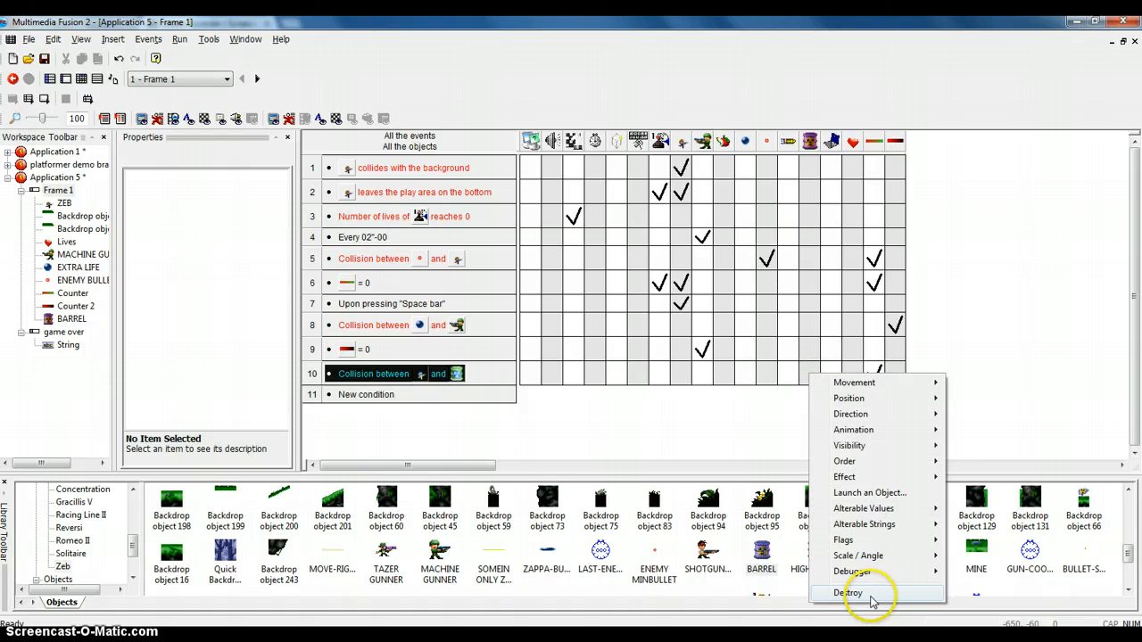
{"action": "left_click", "coordinate": [847, 593]}
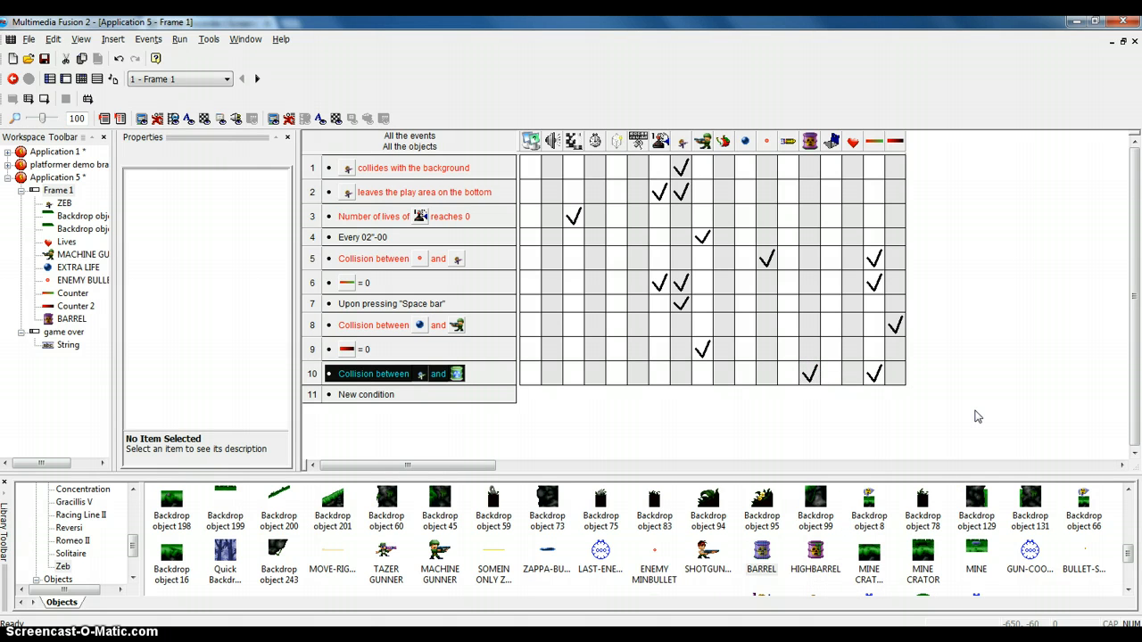
Playtest the frame by moving ZEB to the barrel and around the platforms, and close the game window.
{"action": "key", "text": "F7"}
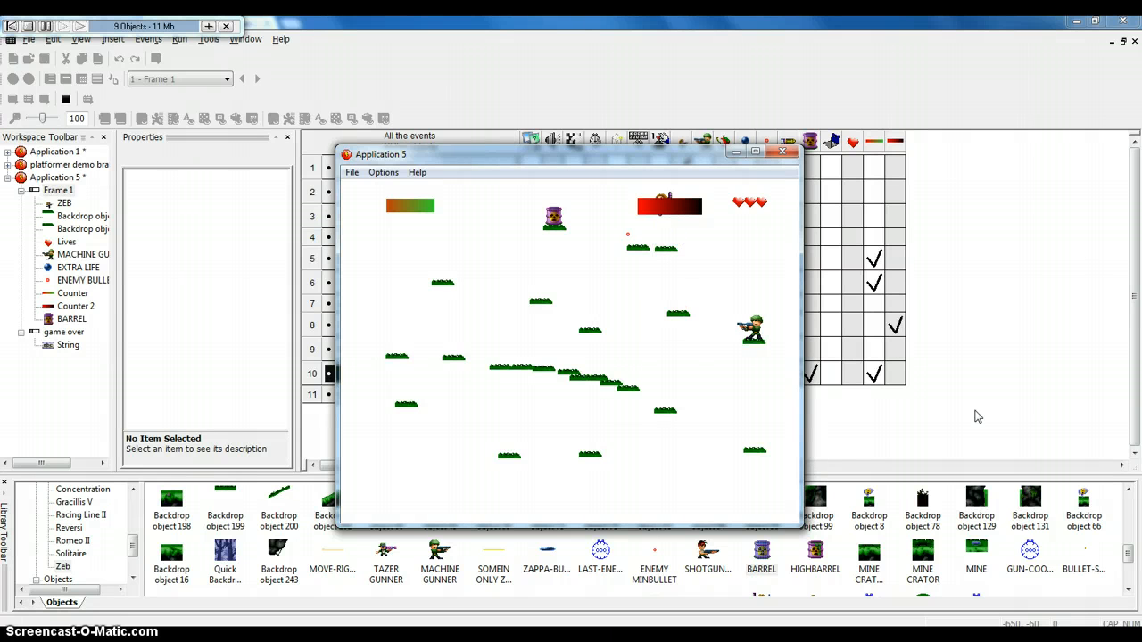
{"action": "key", "text": "Left"}
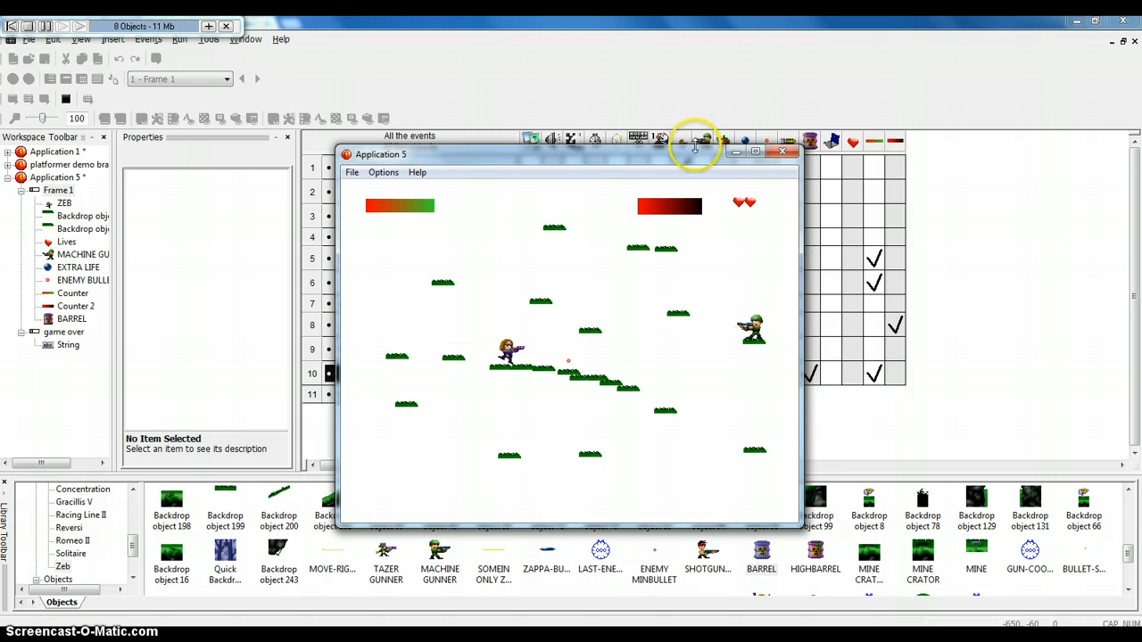
{"action": "left_click", "coordinate": [783, 152]}
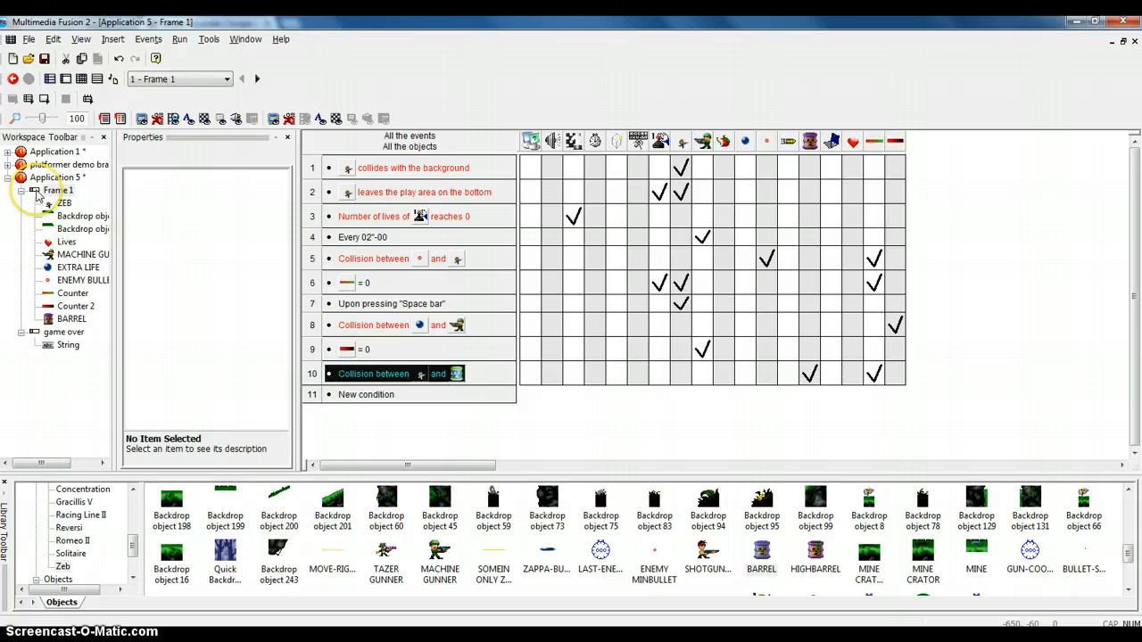
Clone Frame 1, open the copy's layout and rename it Frame 2.
{"action": "right_click", "coordinate": [37, 193]}
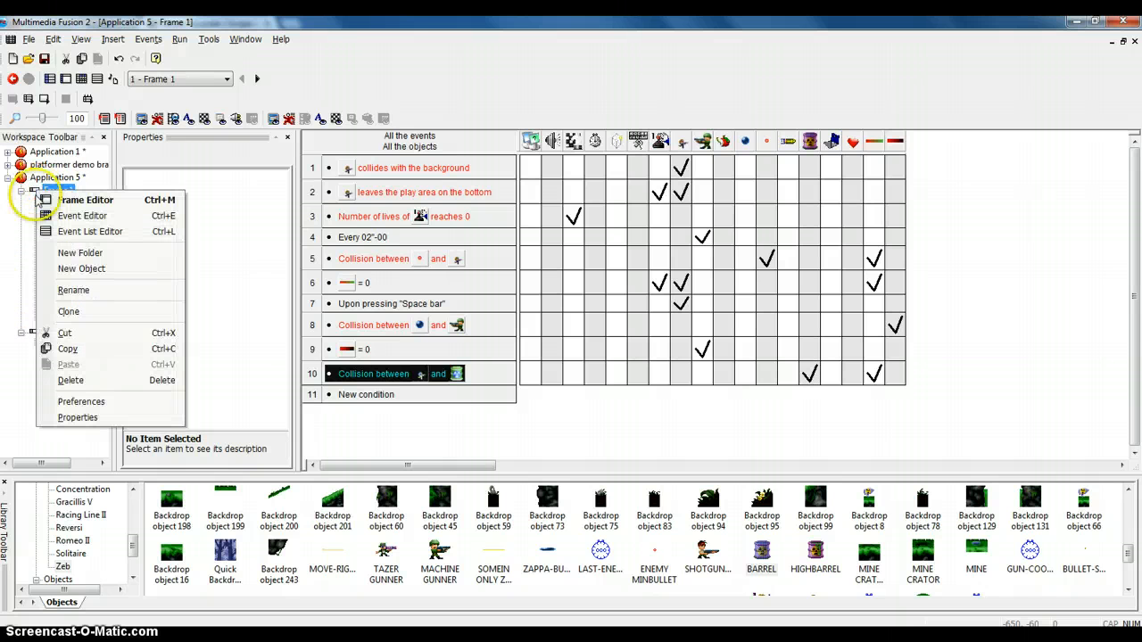
{"action": "left_click", "coordinate": [90, 319]}
{"action": "double_click", "coordinate": [69, 332]}
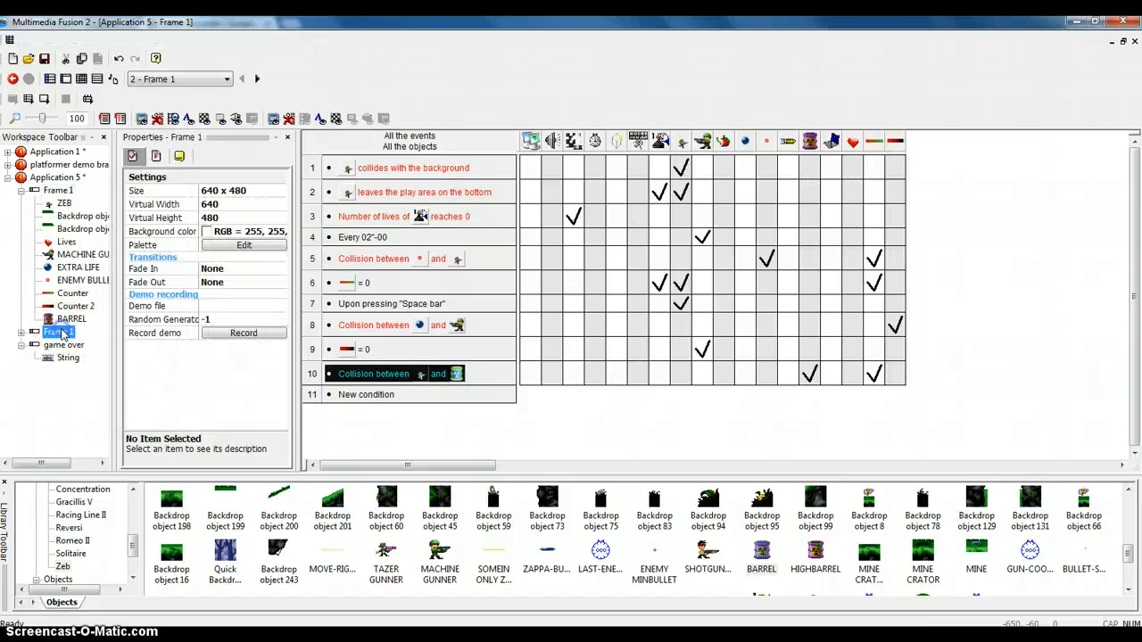
{"action": "right_click", "coordinate": [69, 332]}
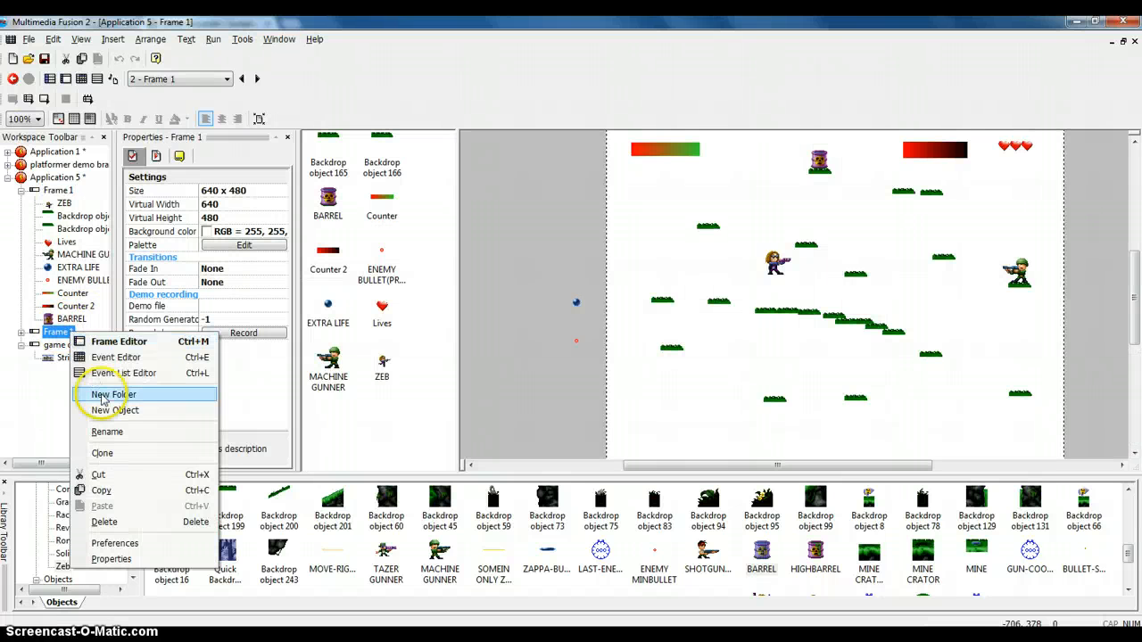
{"action": "left_click", "coordinate": [104, 433]}
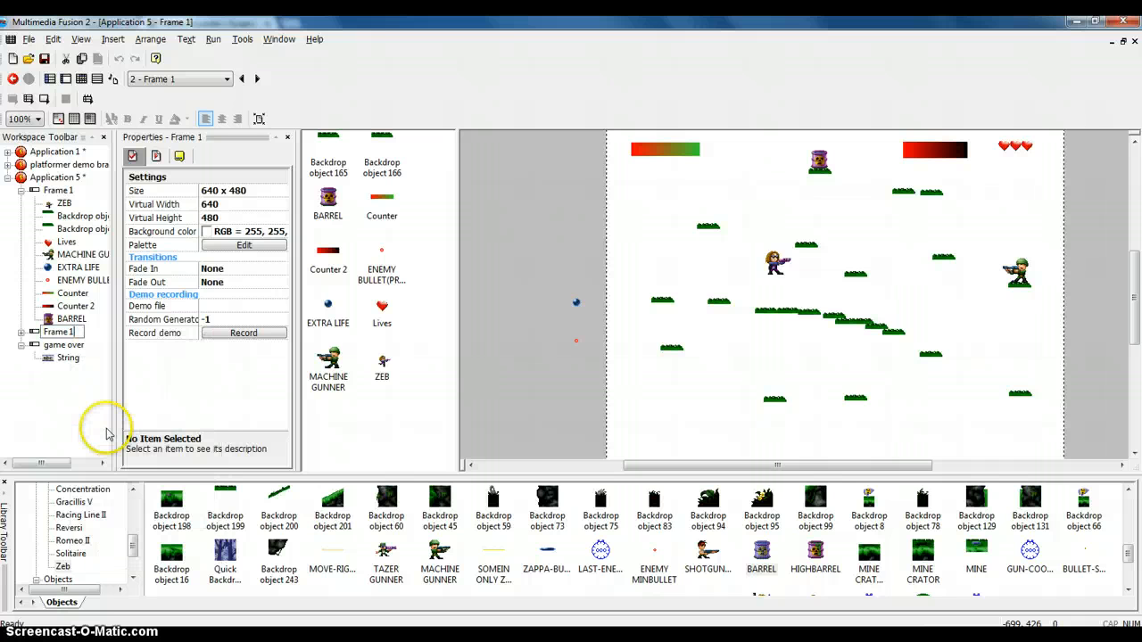
{"action": "key", "text": "Return"}
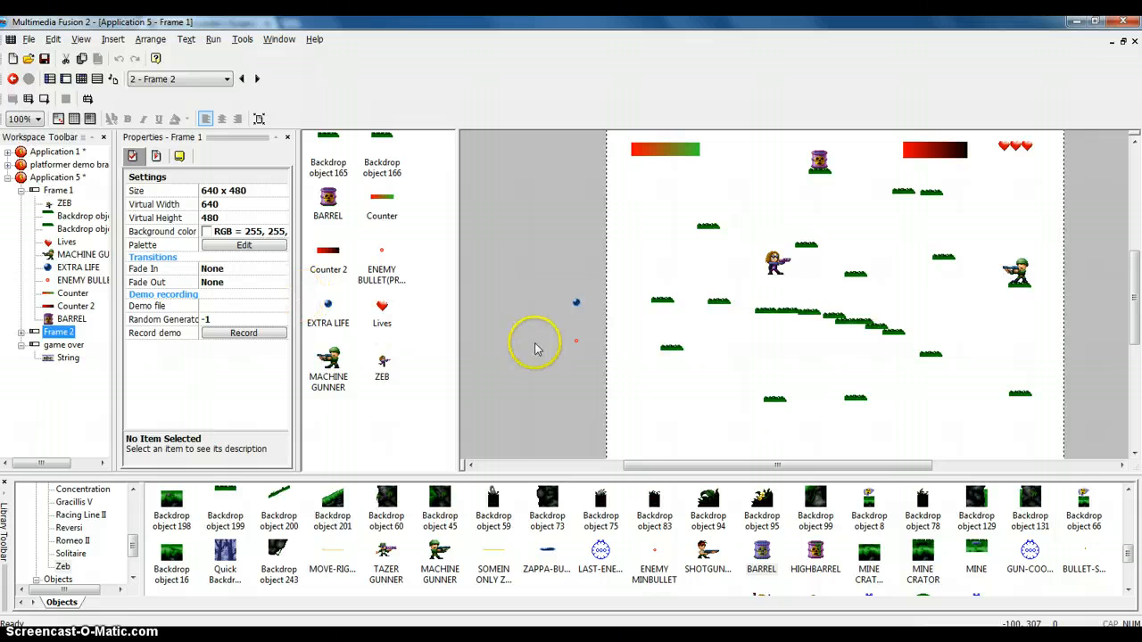
In Frame 2, move two platforms out of the central row, one to the upper-left platform and one beside ZEB, and check the frame's events.
{"action": "left_click", "coordinate": [809, 317]}
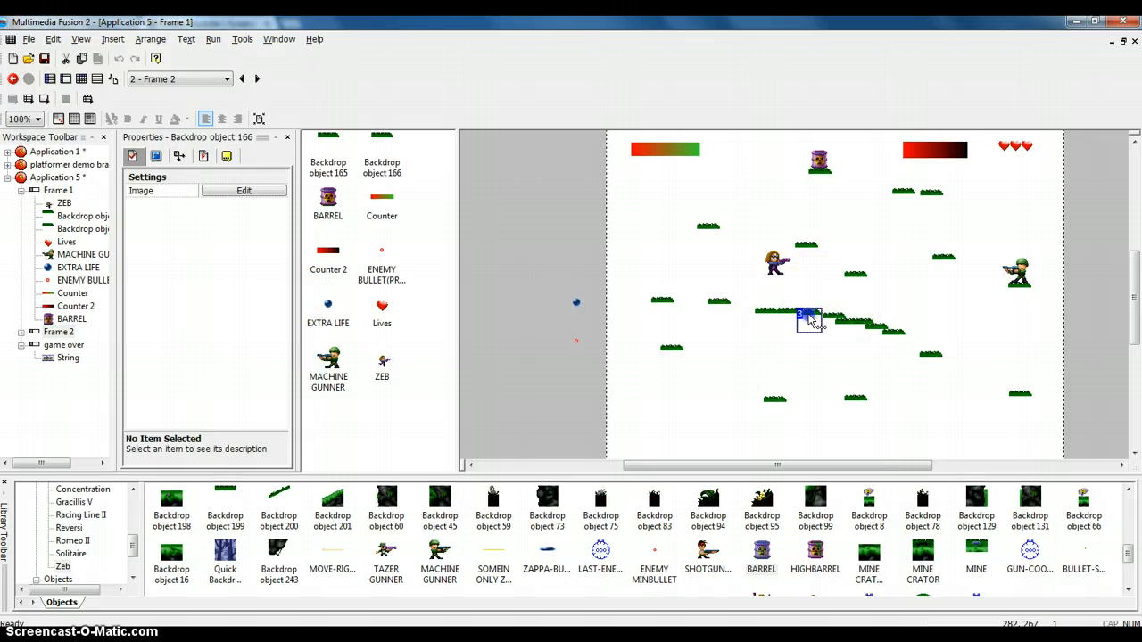
{"action": "left_click_drag", "start_coordinate": [809, 320], "coordinate": [687, 241]}
{"action": "left_click", "coordinate": [794, 318]}
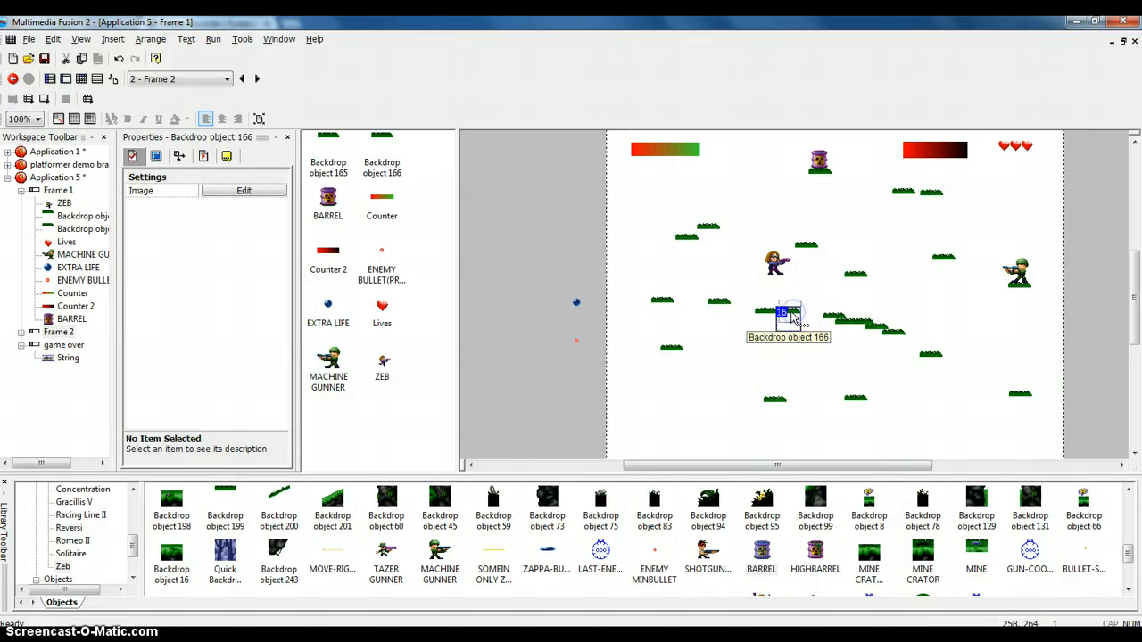
{"action": "left_click_drag", "start_coordinate": [792, 314], "coordinate": [838, 260]}
{"action": "left_click", "coordinate": [865, 317]}
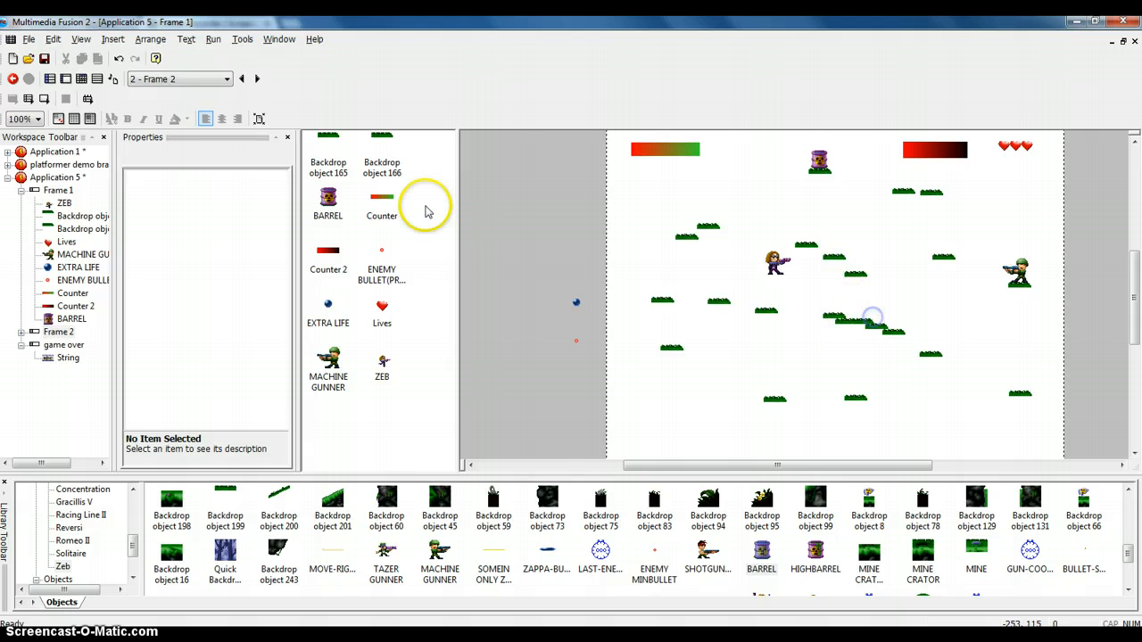
{"action": "key", "text": "ctrl+e"}
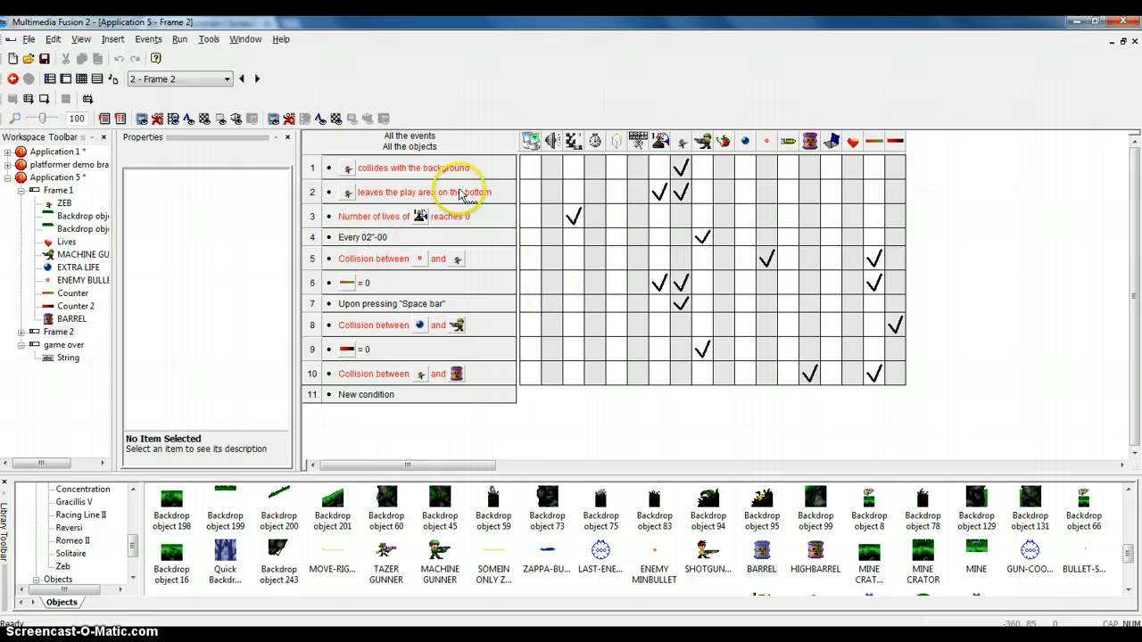
{"action": "key", "text": "ctrl+m"}
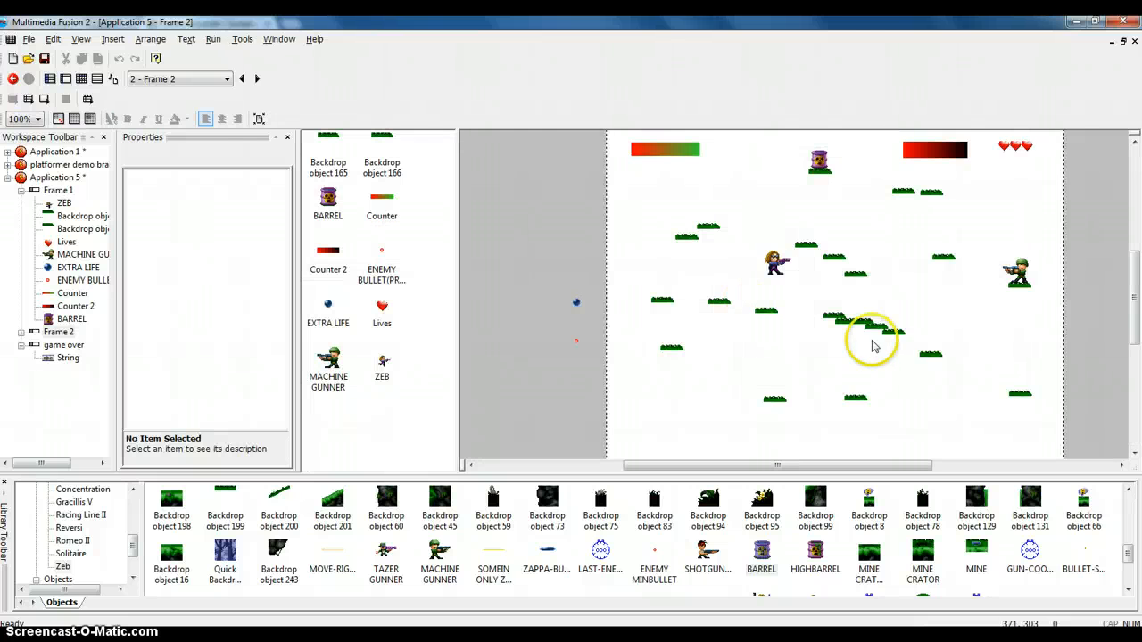
Move two platforms from the central descending row to the lower-right area below the machine gunner.
{"action": "left_click_drag", "start_coordinate": [958, 356], "coordinate": [839, 296]}
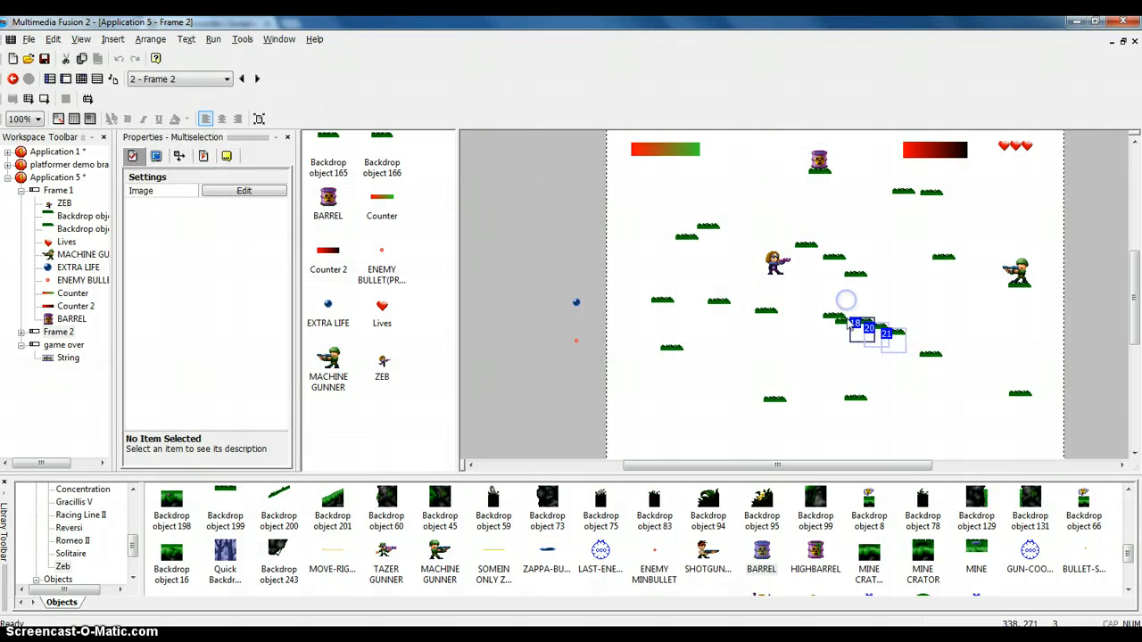
{"action": "left_click", "coordinate": [850, 326]}
{"action": "left_click_drag", "start_coordinate": [928, 386], "coordinate": [867, 310]}
{"action": "left_click_drag", "start_coordinate": [988, 364], "coordinate": [988, 366]}
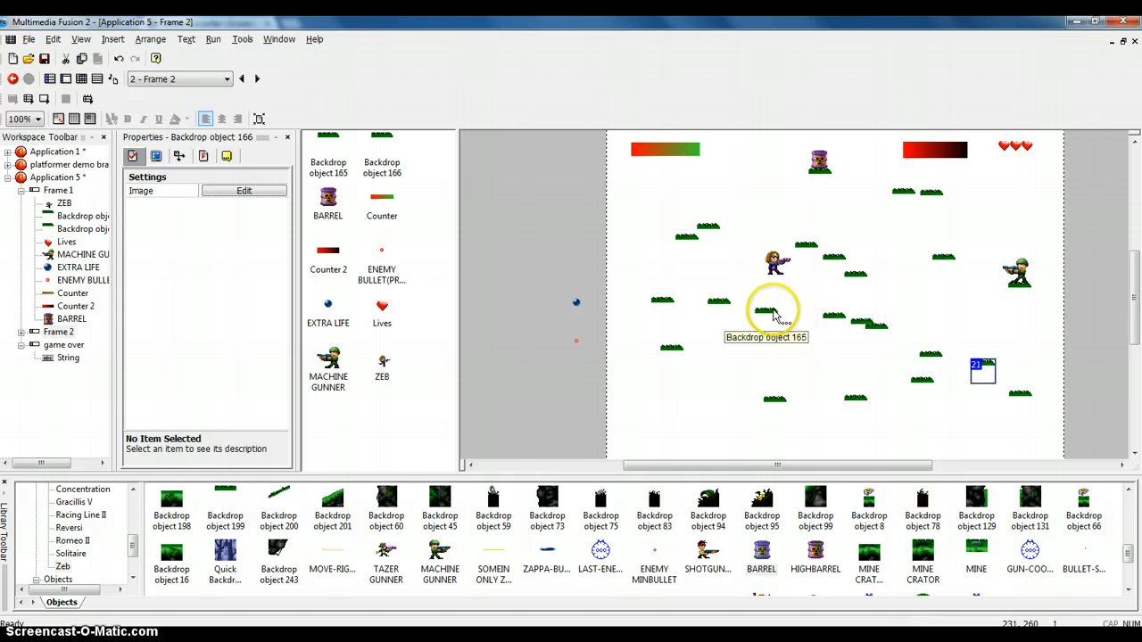
Move the platform below ZEB to beneath the green counter bar and raise the lower-middle platform slightly.
{"action": "left_click_drag", "start_coordinate": [772, 311], "coordinate": [779, 339]}
{"action": "left_click_drag", "start_coordinate": [787, 377], "coordinate": [671, 286]}
{"action": "left_click", "coordinate": [772, 399]}
{"action": "left_click_drag", "start_coordinate": [625, 225], "coordinate": [694, 236]}
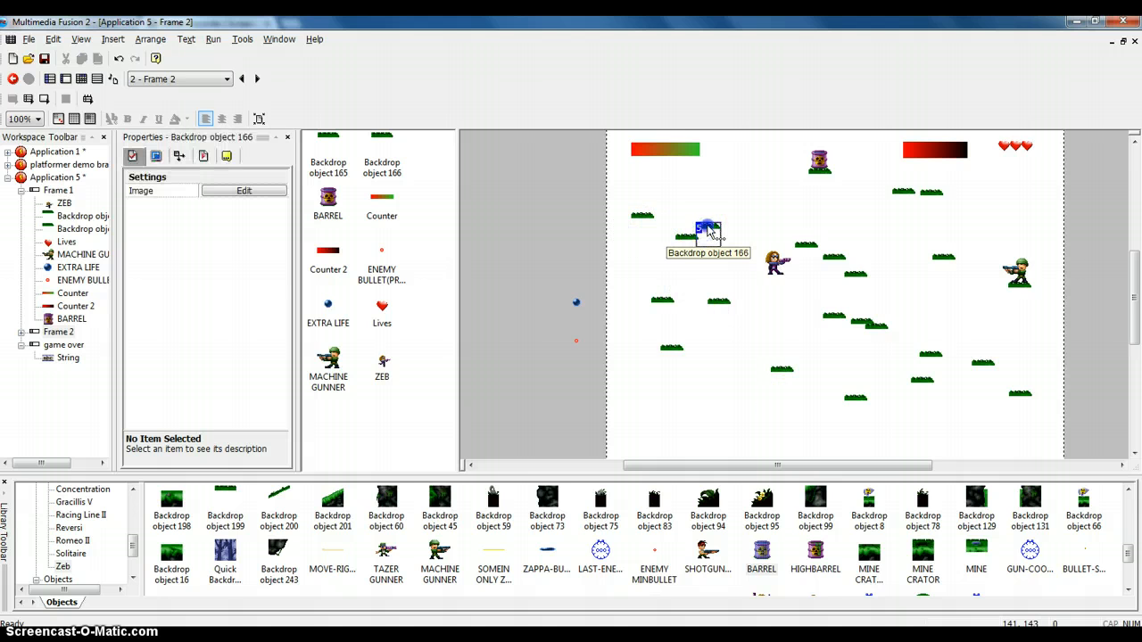
Move one upper-left platform to the bottom middle and another platform to the play area's bottom-right corner.
{"action": "left_click_drag", "start_coordinate": [873, 434], "coordinate": [905, 434]}
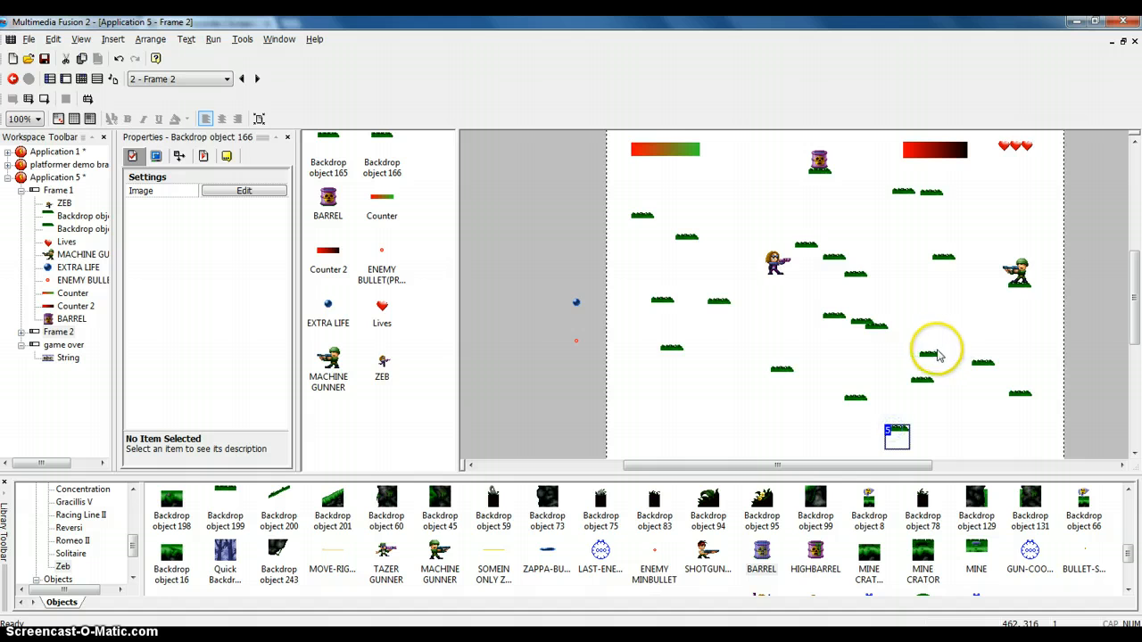
{"action": "left_click", "coordinate": [971, 404]}
{"action": "left_click_drag", "start_coordinate": [928, 353], "coordinate": [1020, 435]}
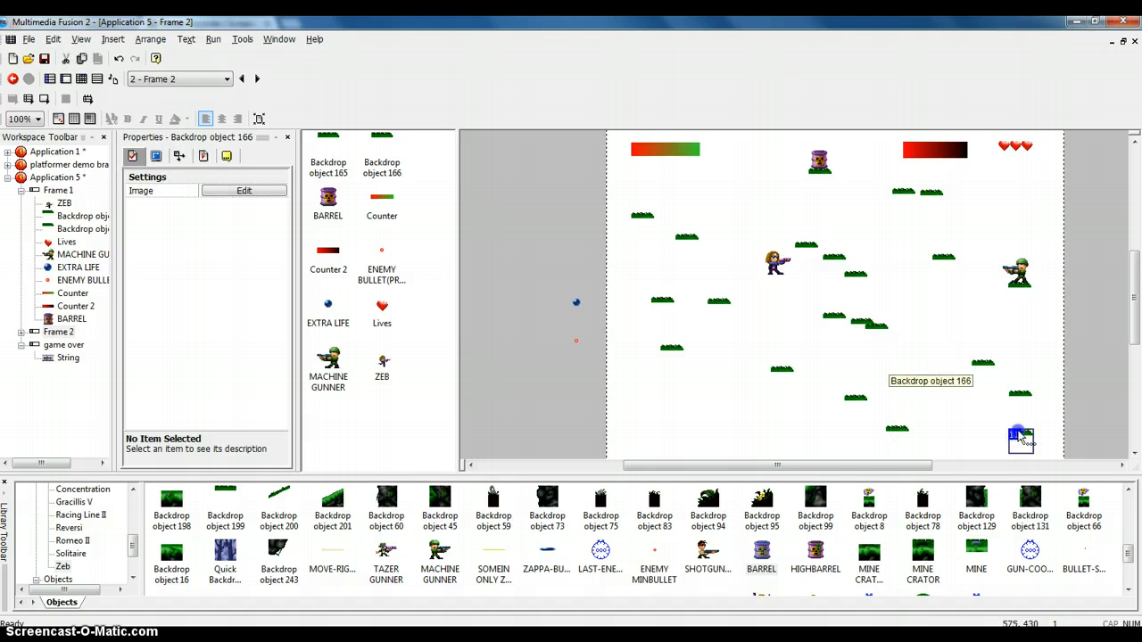
Reposition three platforms: one beneath the lives, one beside the barrel on its left, and one just below the machine gunner.
{"action": "left_click", "coordinate": [852, 268]}
{"action": "left_click_drag", "start_coordinate": [855, 274], "coordinate": [1005, 189]}
{"action": "left_click_drag", "start_coordinate": [929, 195], "coordinate": [752, 164]}
{"action": "left_click", "coordinate": [821, 250]}
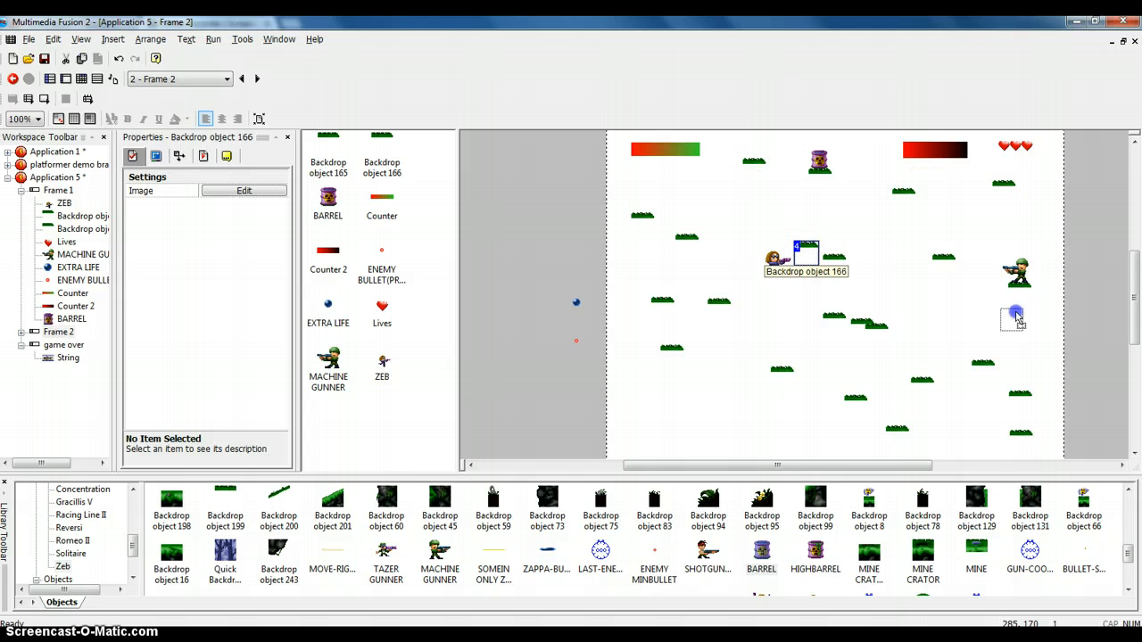
{"action": "left_click_drag", "start_coordinate": [1017, 317], "coordinate": [1015, 314]}
Move one central platform to the lower-left area and shift the bottom-middle platform down and to the left.
{"action": "left_click_drag", "start_coordinate": [864, 318], "coordinate": [694, 395]}
{"action": "left_click", "coordinate": [839, 402]}
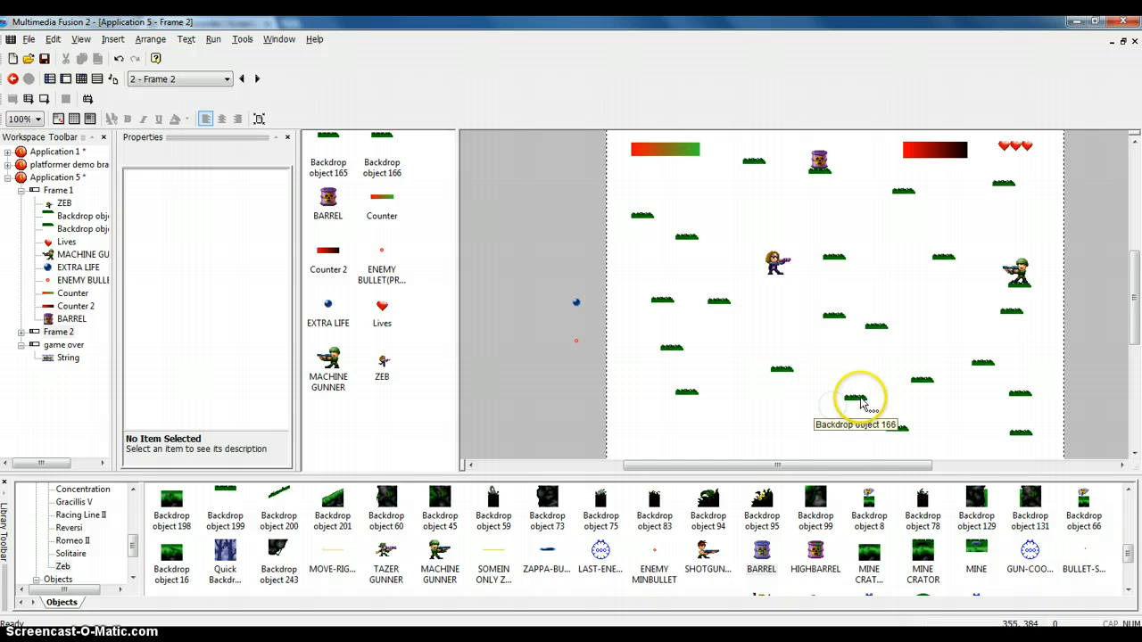
{"action": "left_click", "coordinate": [862, 403]}
{"action": "left_click", "coordinate": [785, 413]}
{"action": "left_click", "coordinate": [849, 403]}
{"action": "left_click_drag", "start_coordinate": [848, 407], "coordinate": [836, 423]}
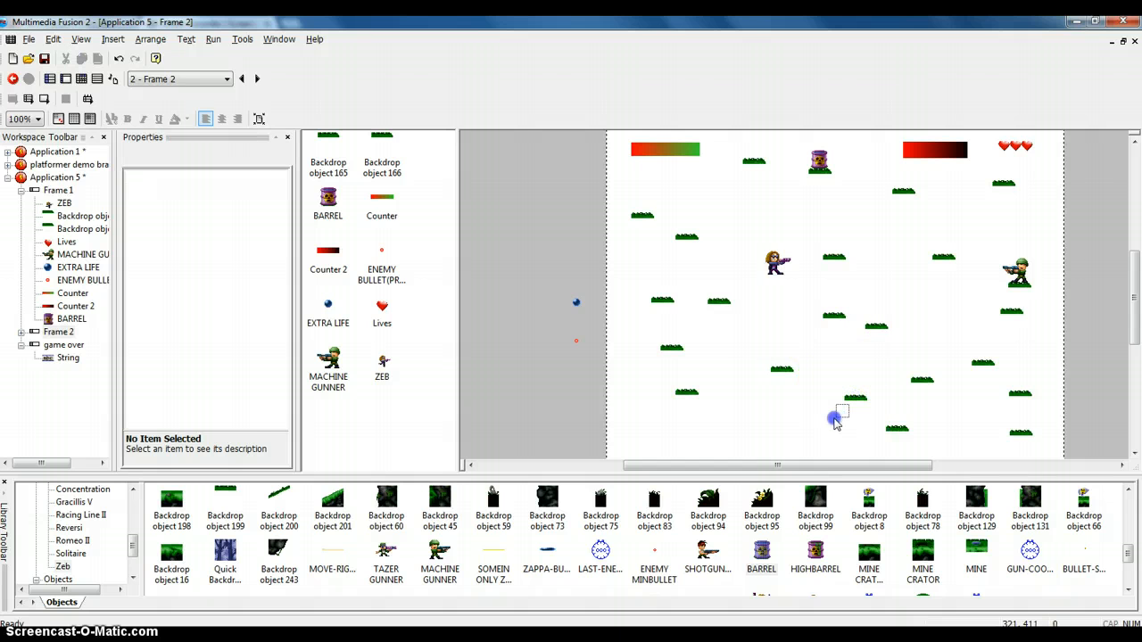
{"action": "left_click_drag", "start_coordinate": [856, 403], "coordinate": [855, 404]}
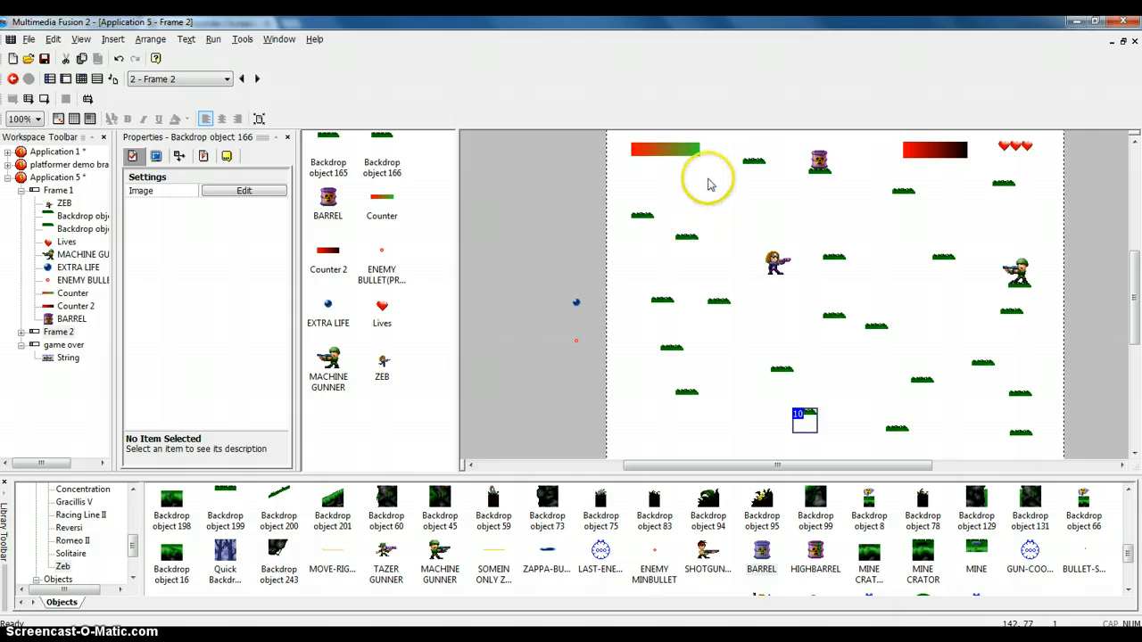
Insert a new Backdrop object into Frame 2, in the empty area above and slightly to the left of ZEB.
{"action": "right_click", "coordinate": [708, 181]}
{"action": "left_click", "coordinate": [741, 205]}
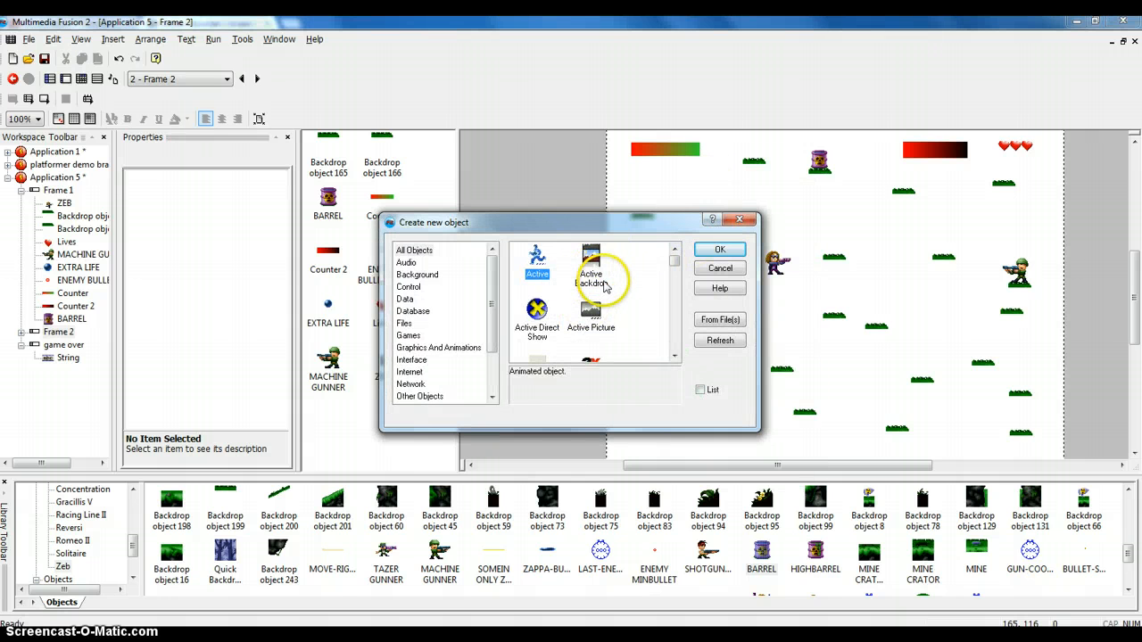
{"action": "left_click", "coordinate": [676, 317]}
{"action": "left_click", "coordinate": [677, 319]}
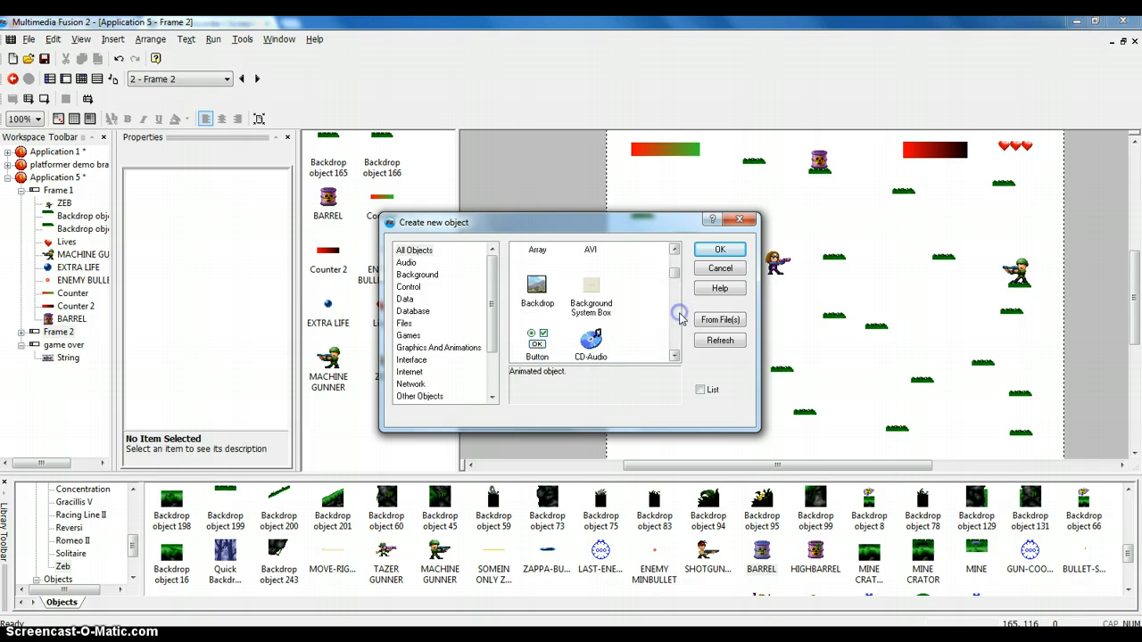
{"action": "left_click", "coordinate": [536, 284]}
{"action": "left_click", "coordinate": [713, 252]}
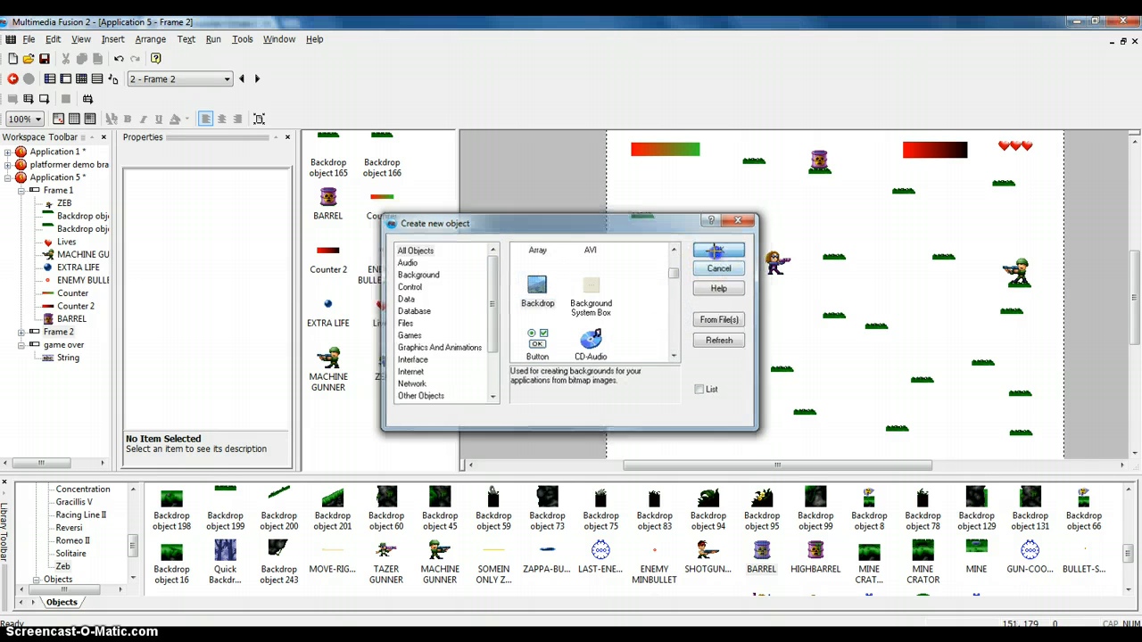
{"action": "left_click", "coordinate": [730, 190]}
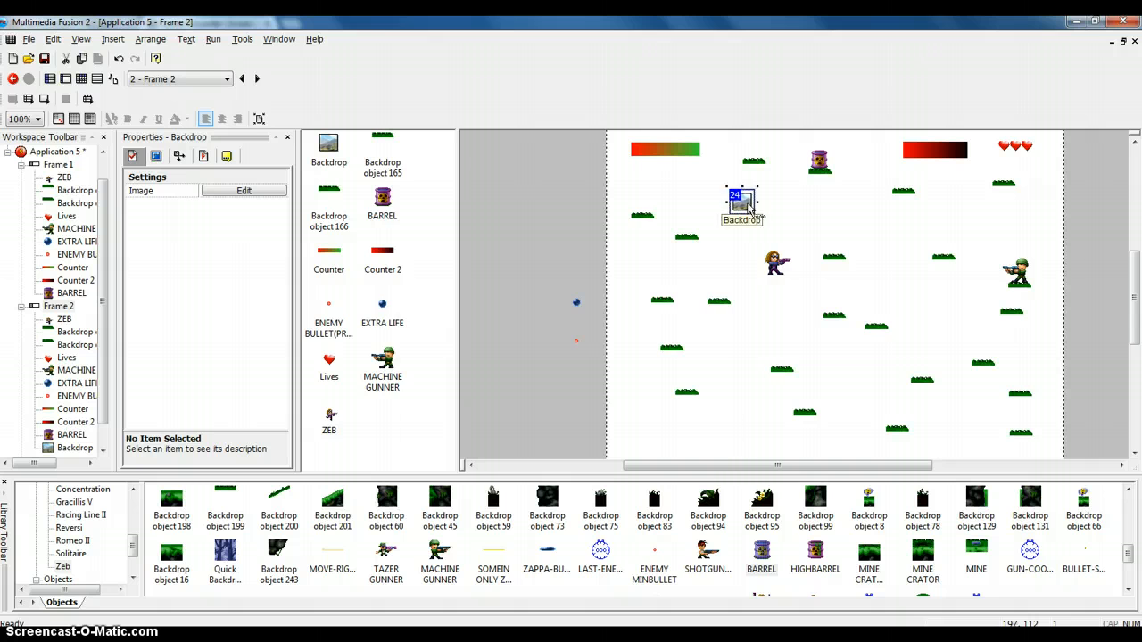
Erase the Backdrop object's default picture and fill its image with solid golden yellow (223,203,0).
{"action": "double_click", "coordinate": [748, 205]}
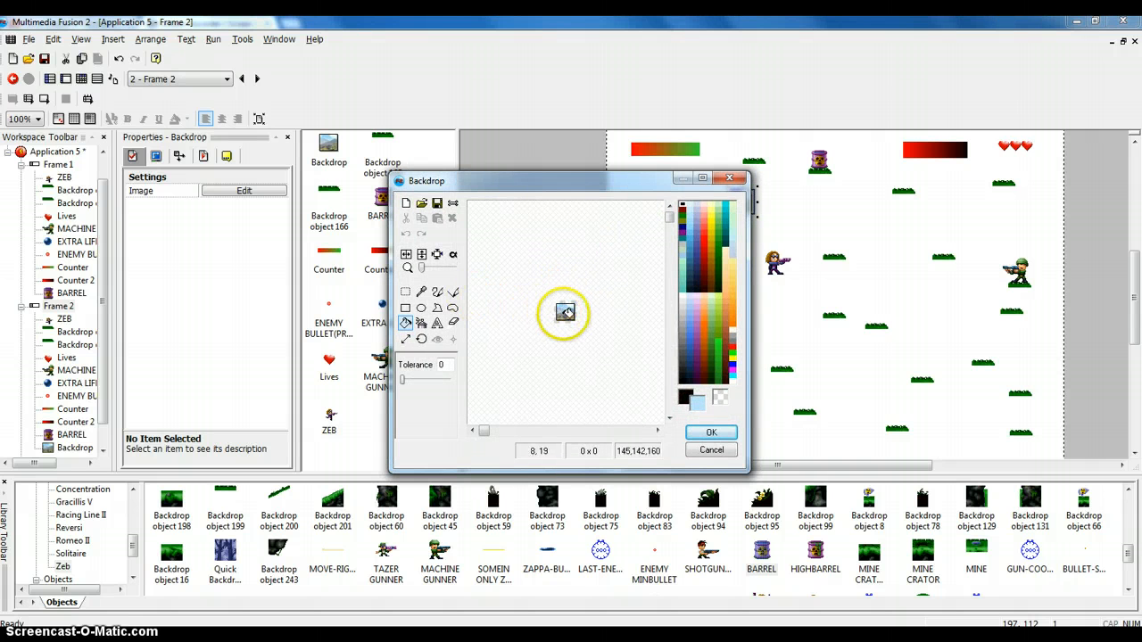
{"action": "left_click", "coordinate": [565, 311]}
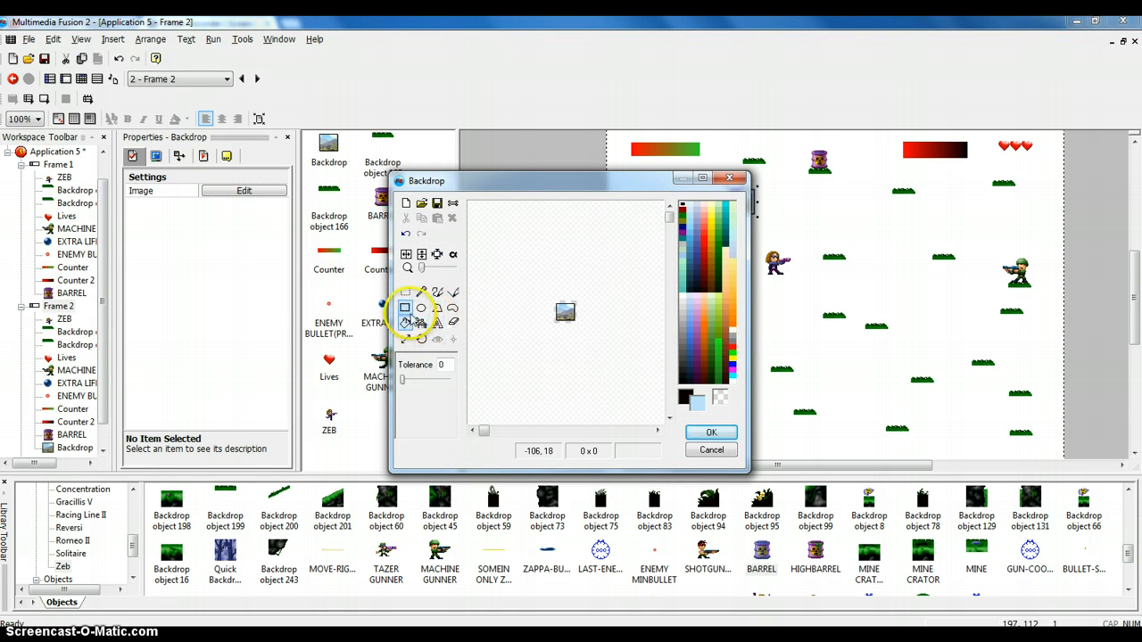
{"action": "left_click", "coordinate": [421, 308]}
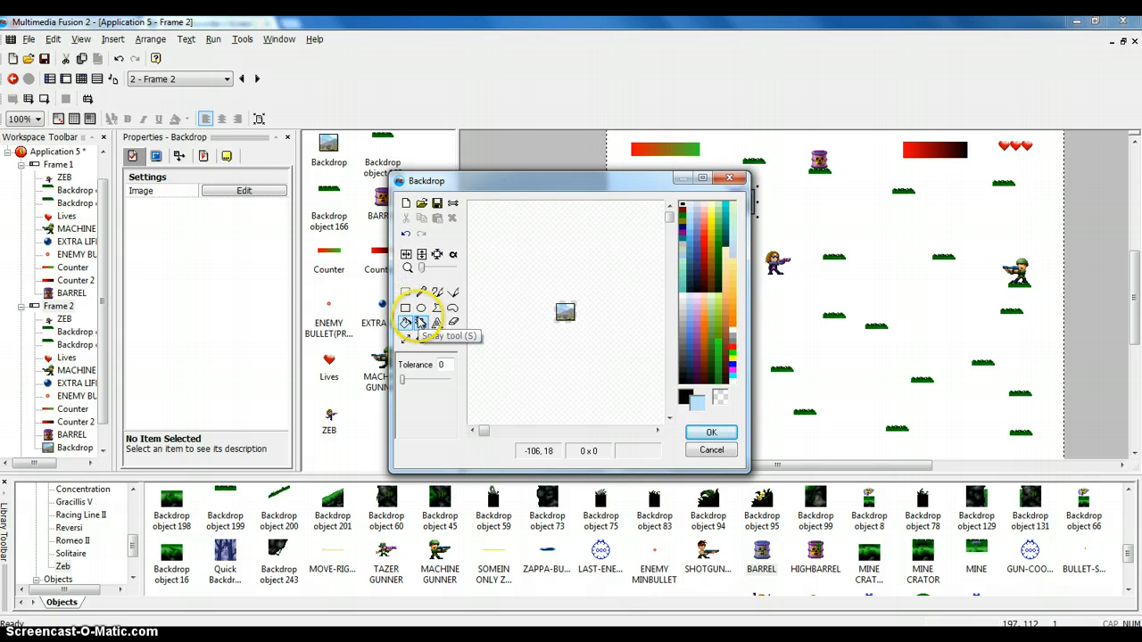
{"action": "left_click", "coordinate": [453, 308]}
{"action": "left_click", "coordinate": [453, 323]}
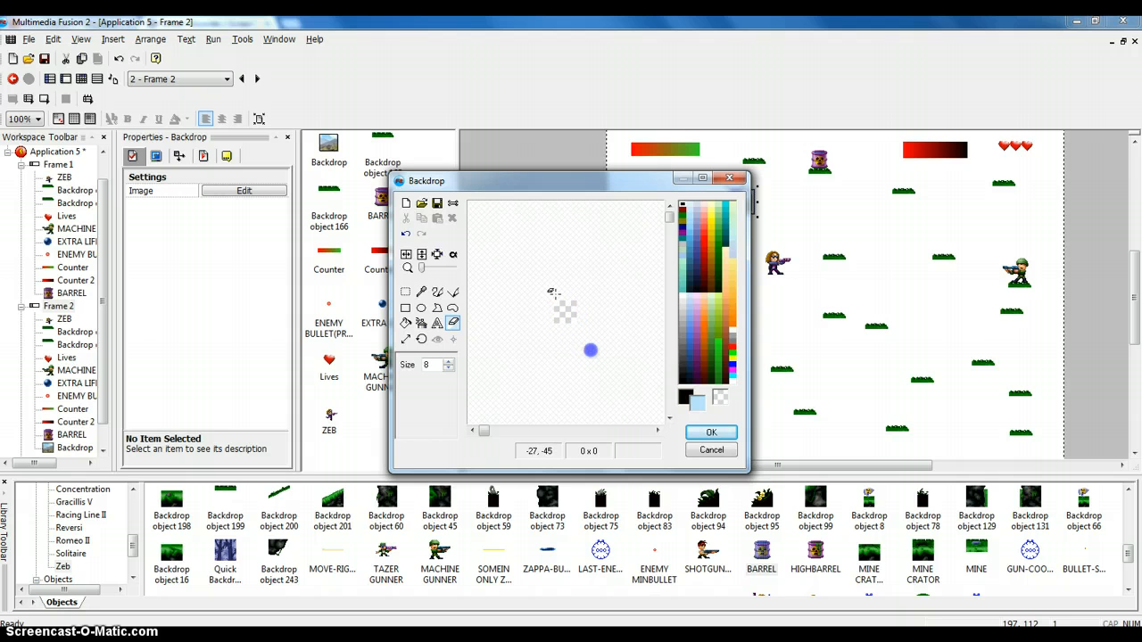
{"action": "left_click", "coordinate": [406, 323]}
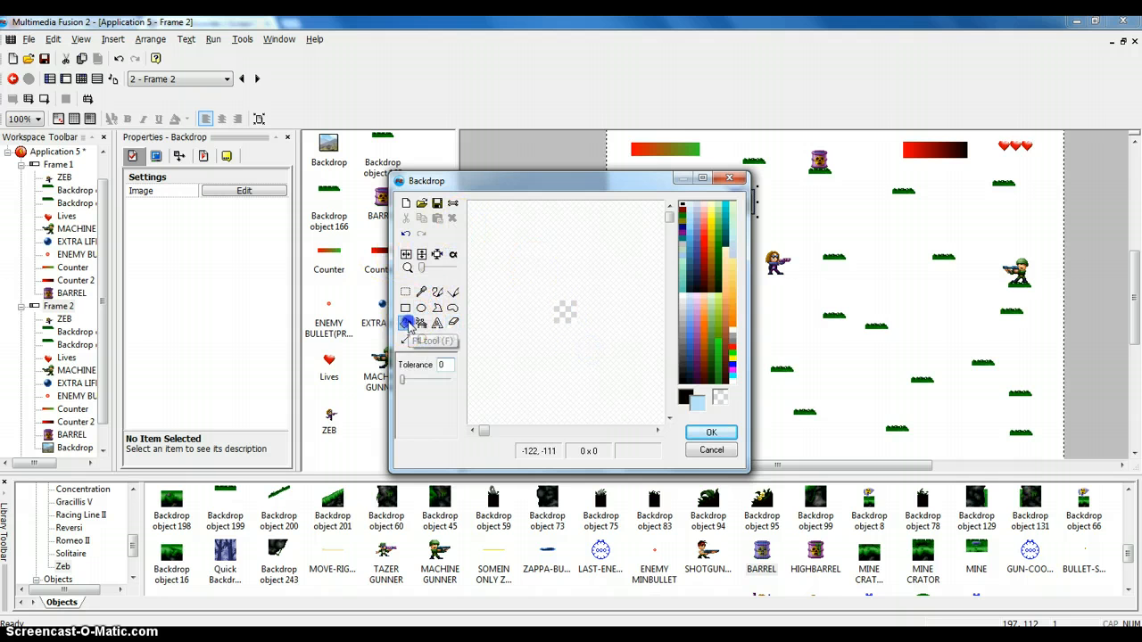
{"action": "left_click", "coordinate": [711, 235]}
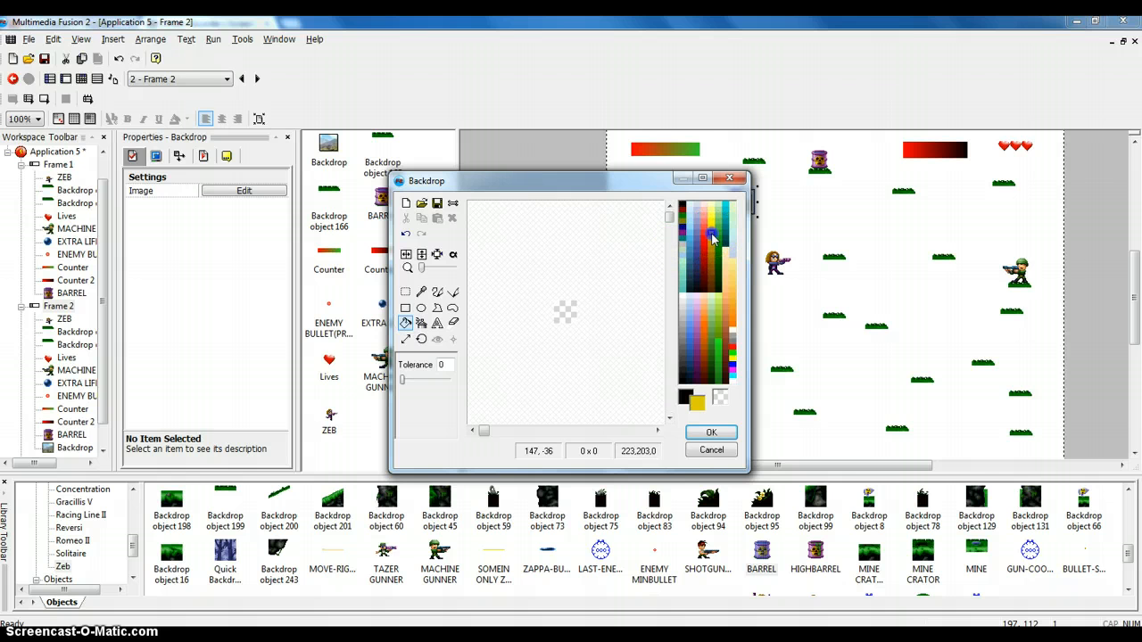
{"action": "left_click", "coordinate": [564, 311]}
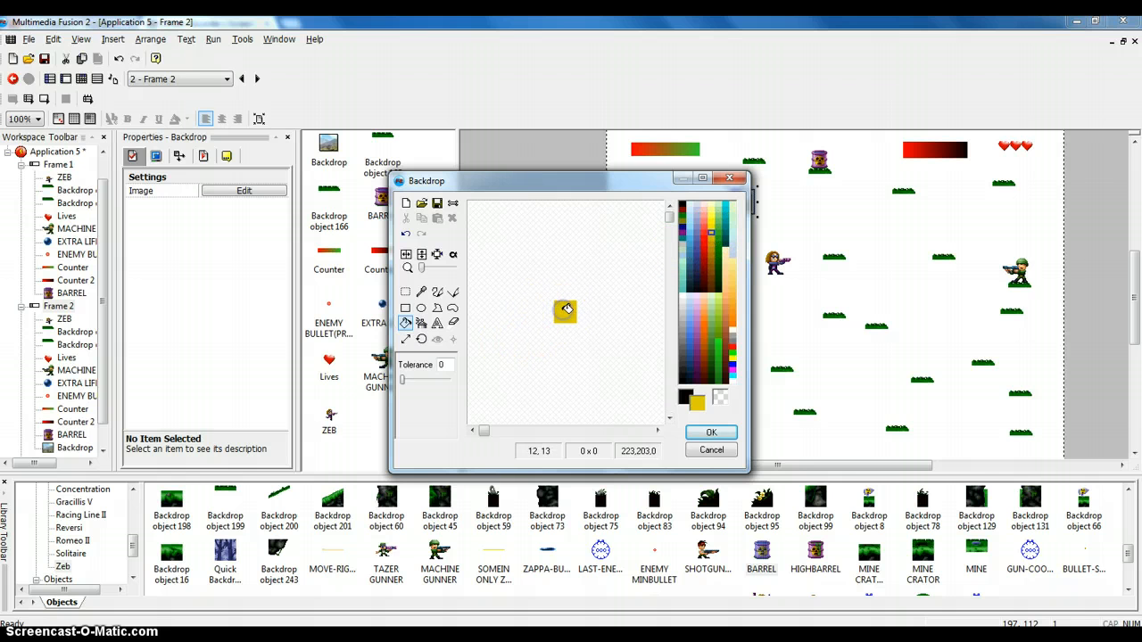
{"action": "left_click", "coordinate": [711, 433]}
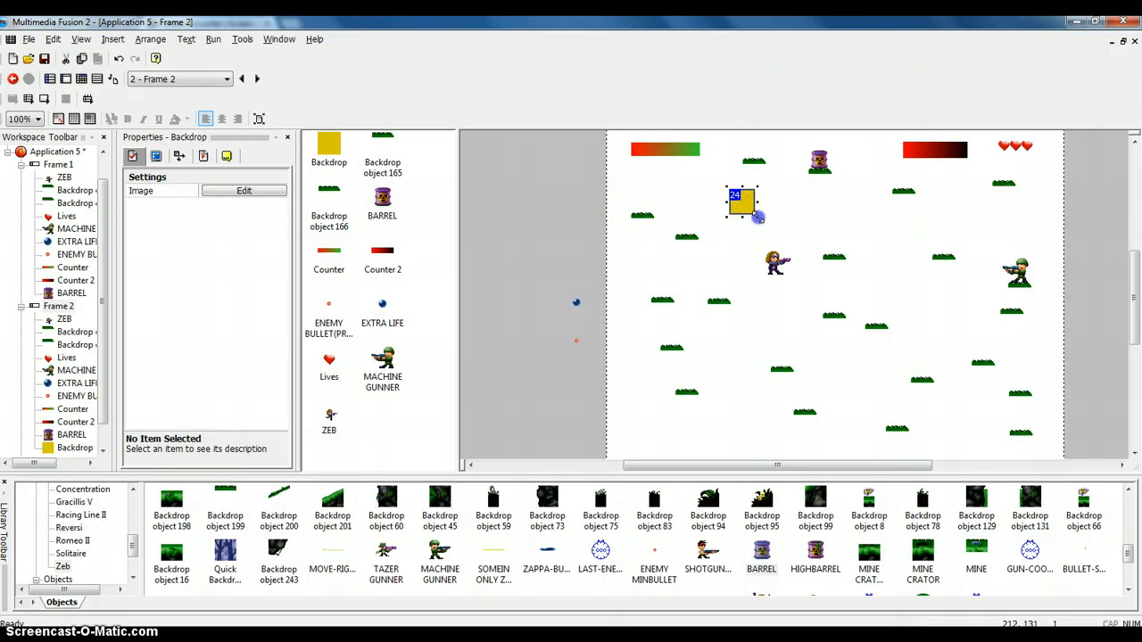
Enlarge and move the yellow backdrop to cover the visible play area, and order it to the back behind all other objects.
{"action": "left_click_drag", "start_coordinate": [757, 216], "coordinate": [1075, 462]}
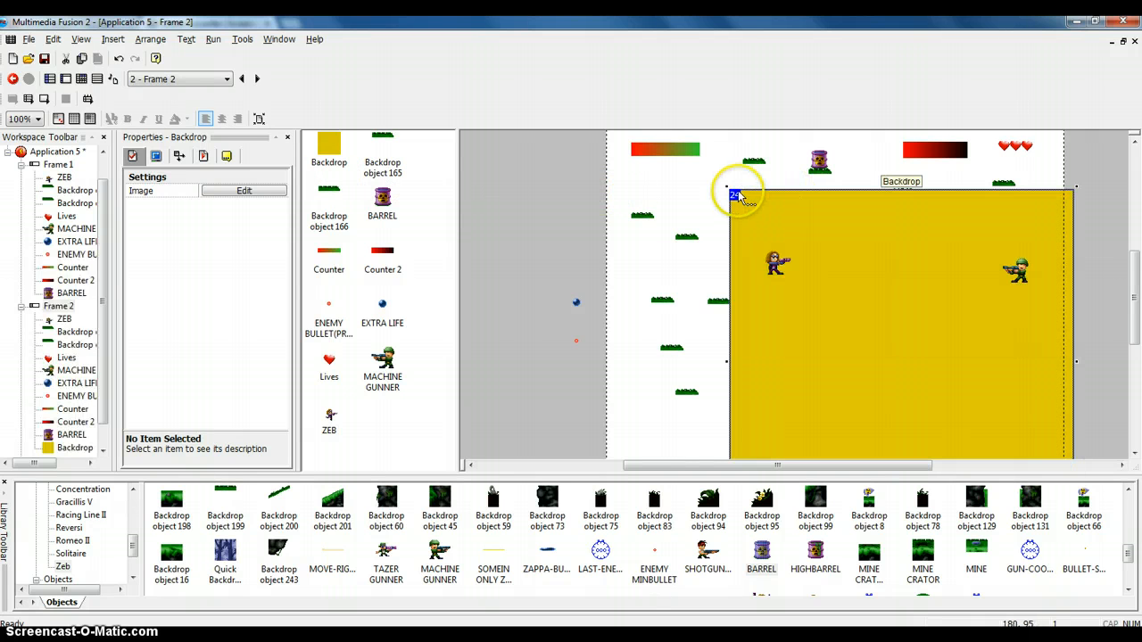
{"action": "left_click_drag", "start_coordinate": [739, 192], "coordinate": [588, 60]}
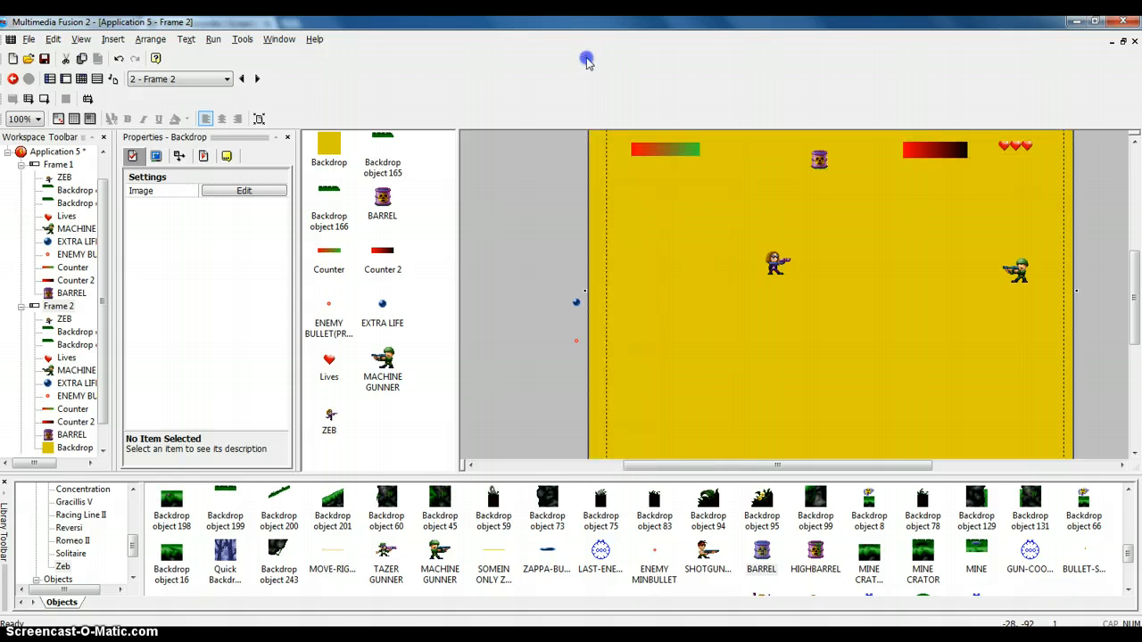
{"action": "right_click", "coordinate": [890, 235]}
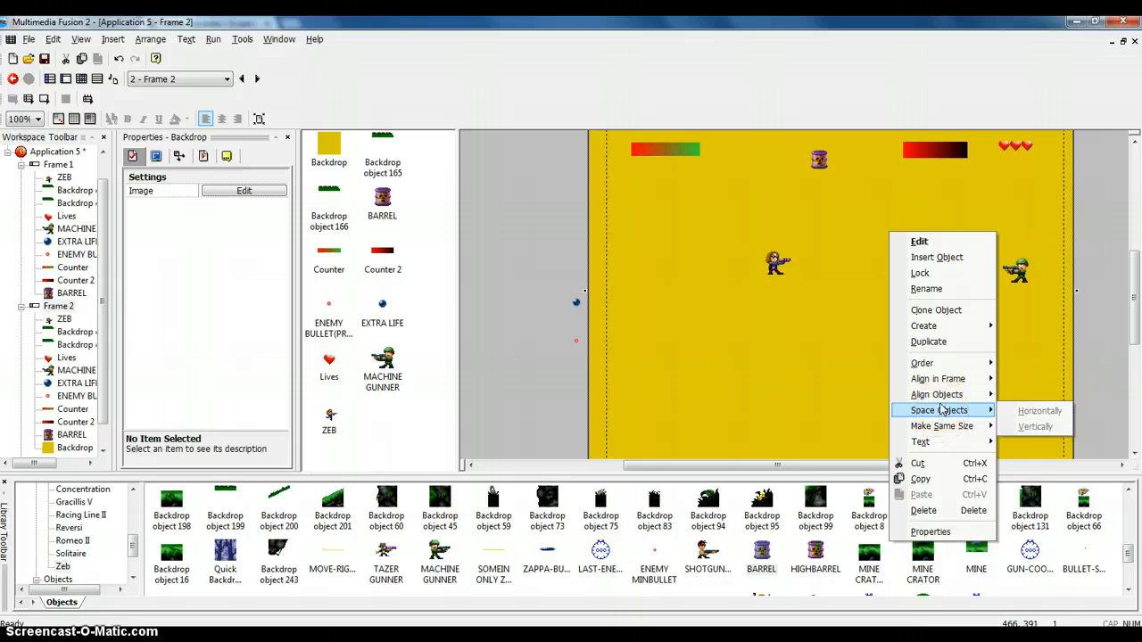
{"action": "mouse_move", "coordinate": [923, 363]}
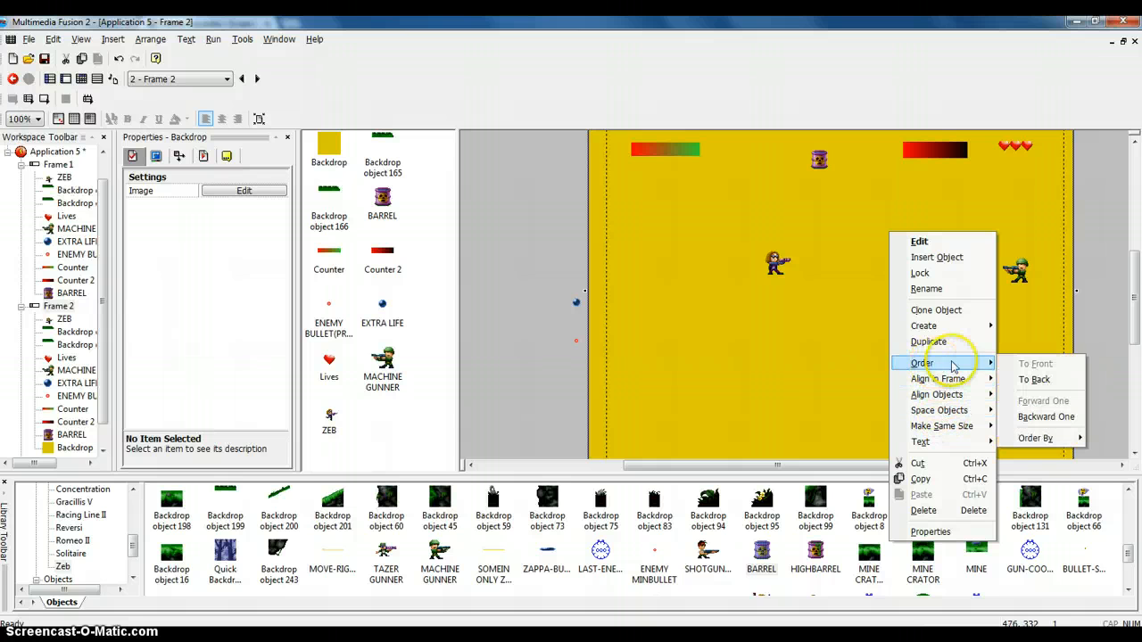
{"action": "left_click", "coordinate": [1017, 382]}
{"action": "left_click", "coordinate": [1020, 381]}
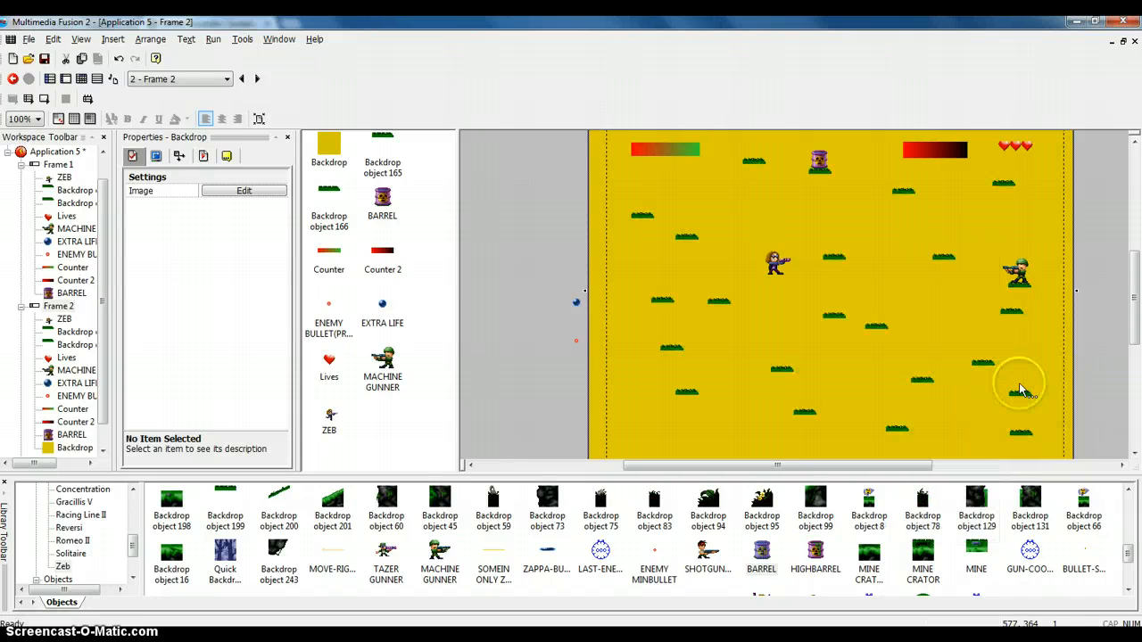
{"action": "left_click", "coordinate": [1106, 354]}
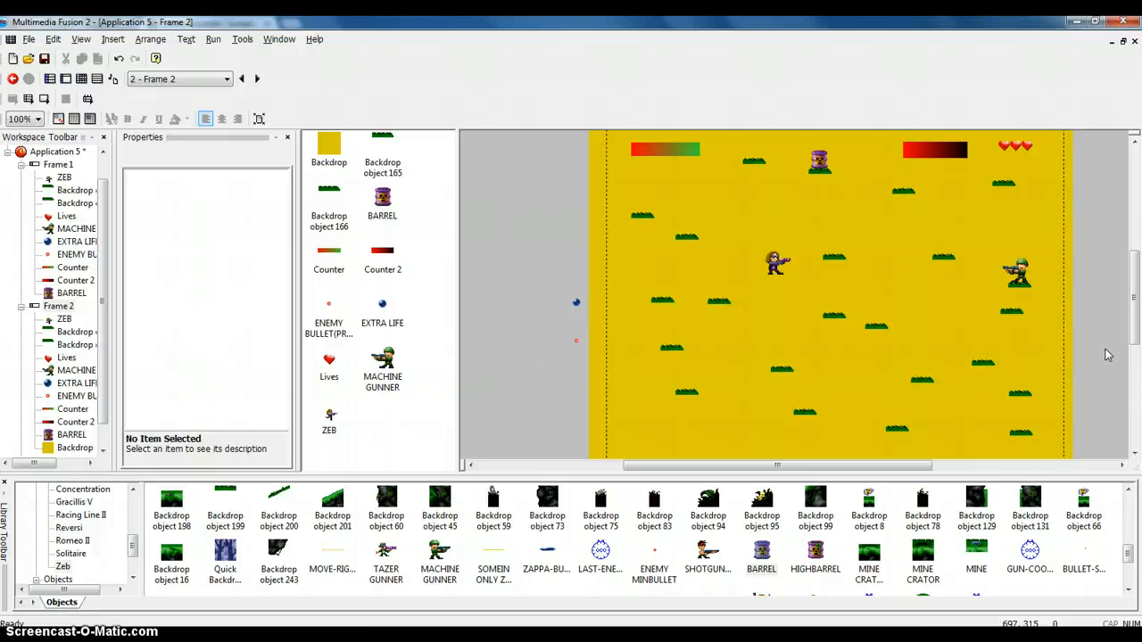
Test-run Frame 2 with its yellow backdrop and close the game window.
{"action": "key", "text": "F7"}
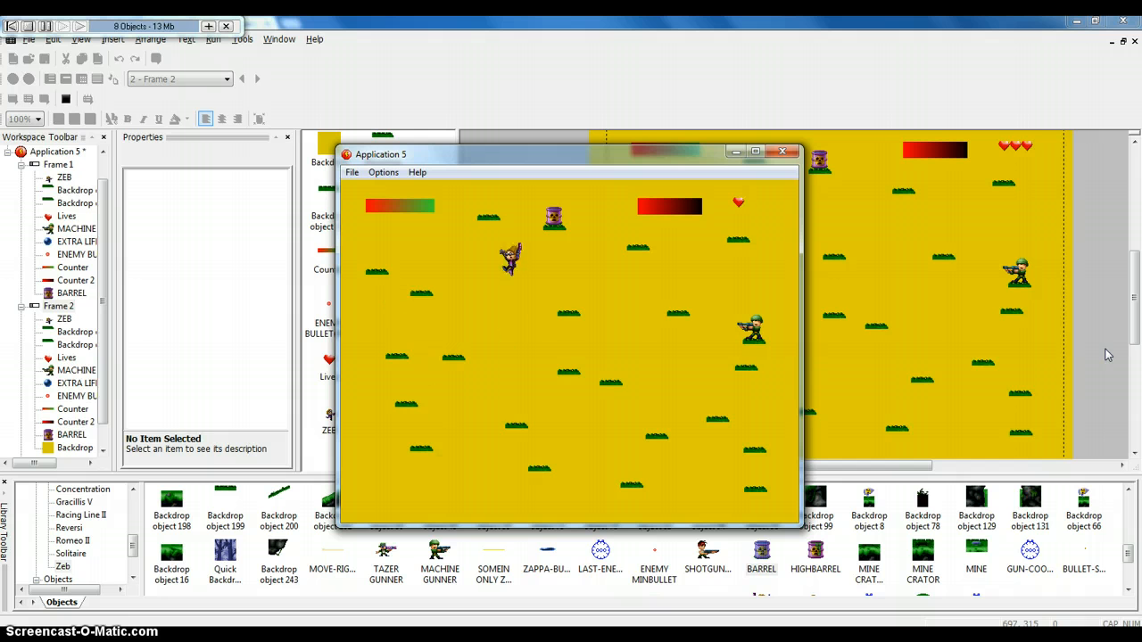
{"action": "left_click", "coordinate": [782, 150]}
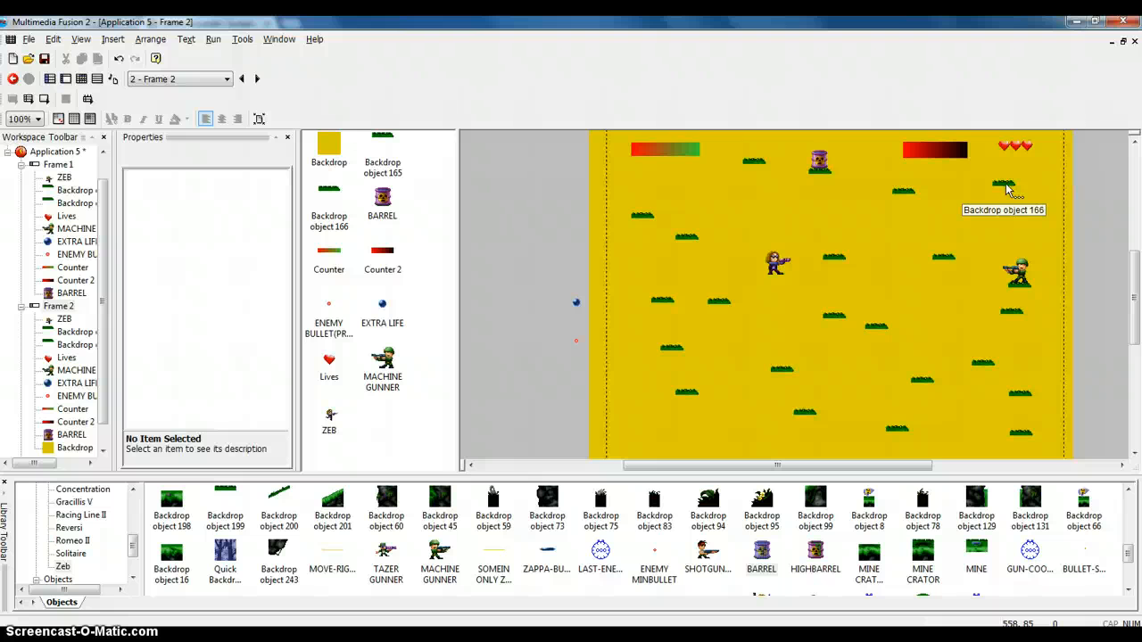
Switch to Frame 1 and place the library's REAL-ZEB object just above the upper-right platform beneath the red-black counter.
{"action": "left_click", "coordinate": [200, 84]}
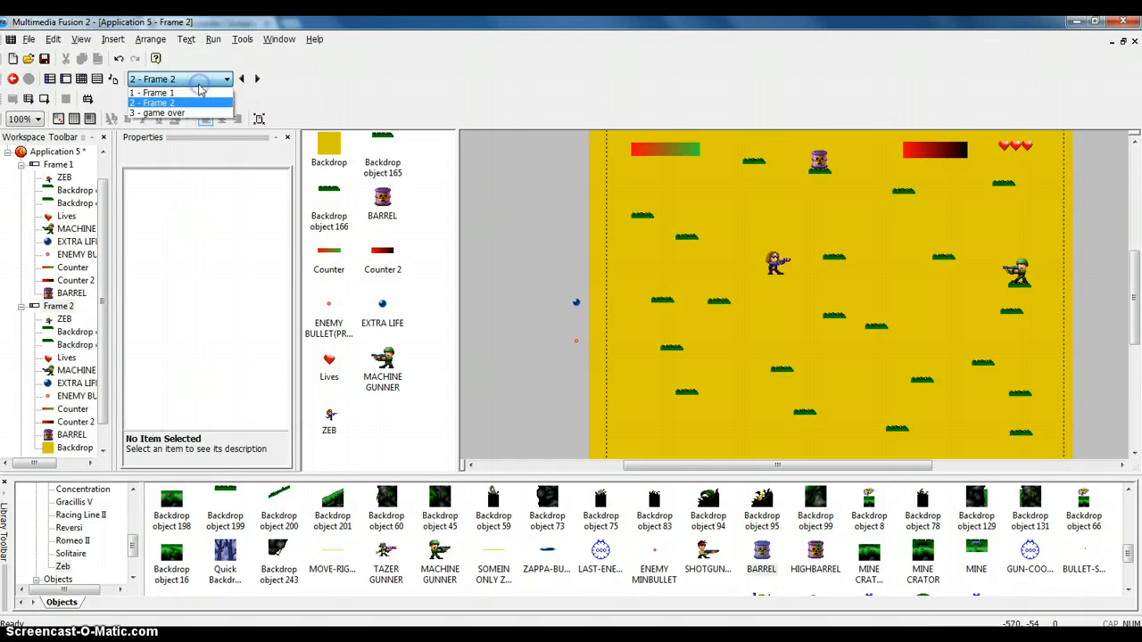
{"action": "left_click", "coordinate": [192, 92]}
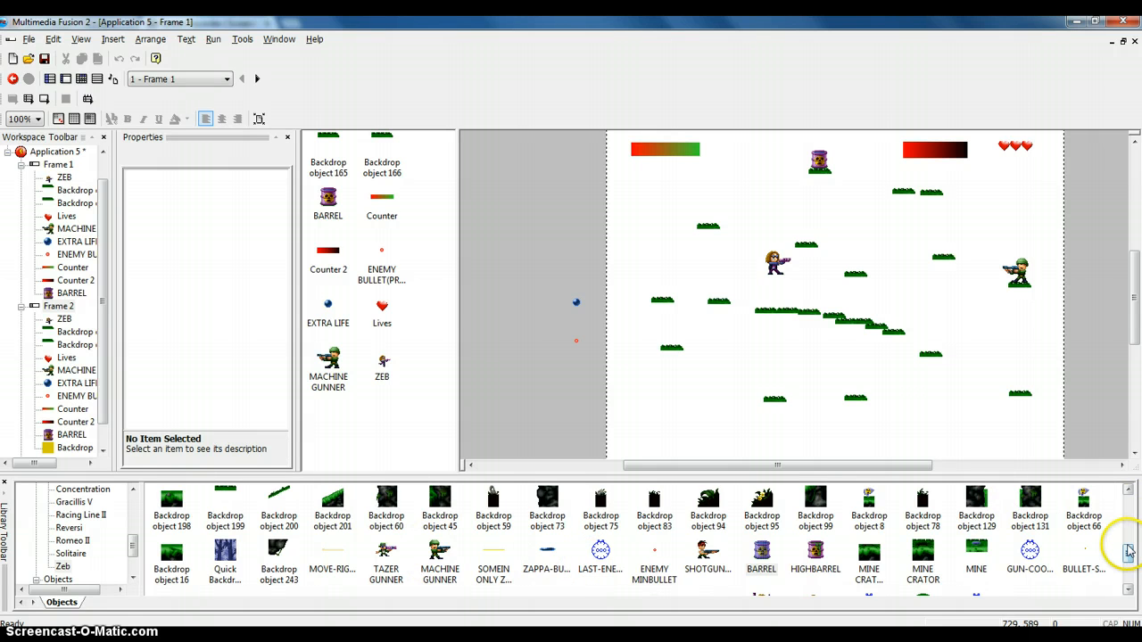
{"action": "left_click_drag", "start_coordinate": [1129, 555], "coordinate": [1114, 498]}
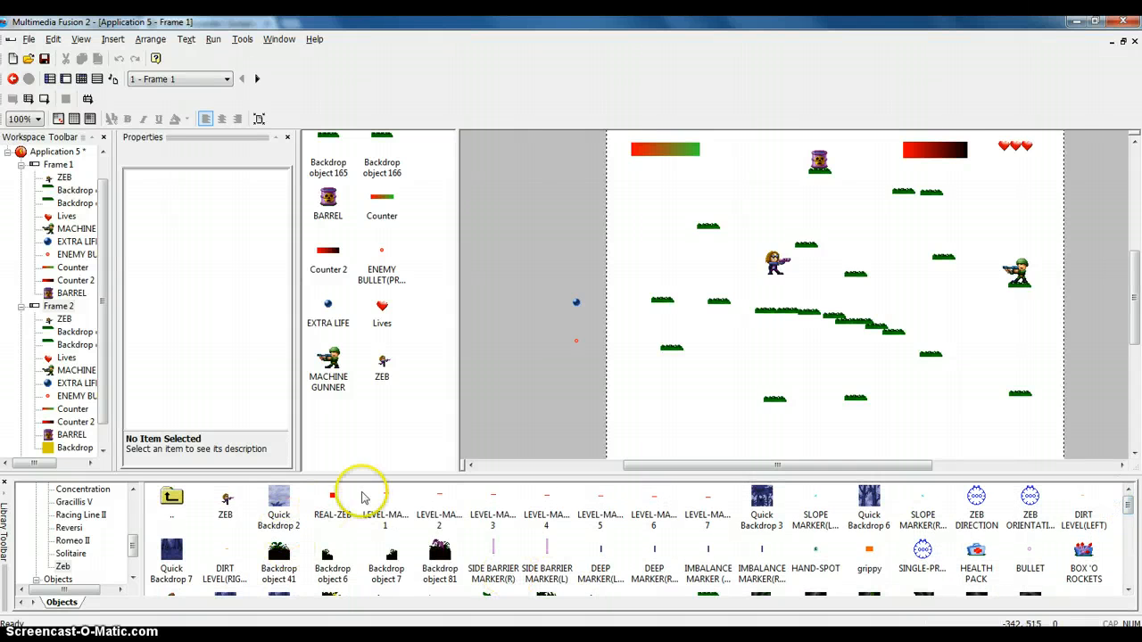
{"action": "left_click_drag", "start_coordinate": [333, 503], "coordinate": [624, 236]}
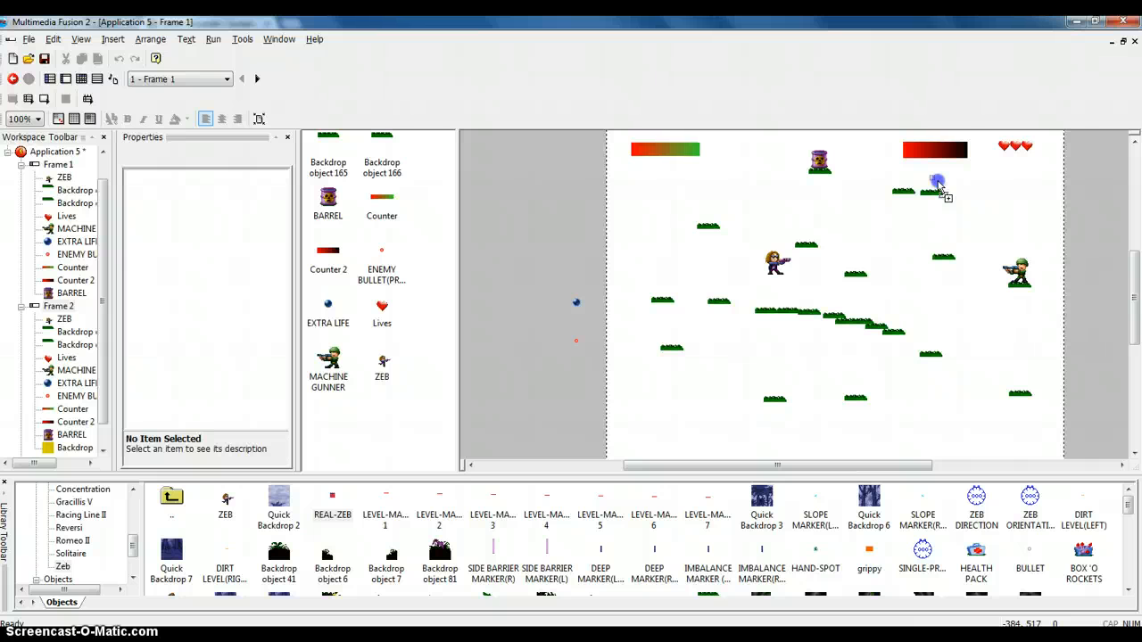
{"action": "left_click_drag", "start_coordinate": [942, 187], "coordinate": [943, 185]}
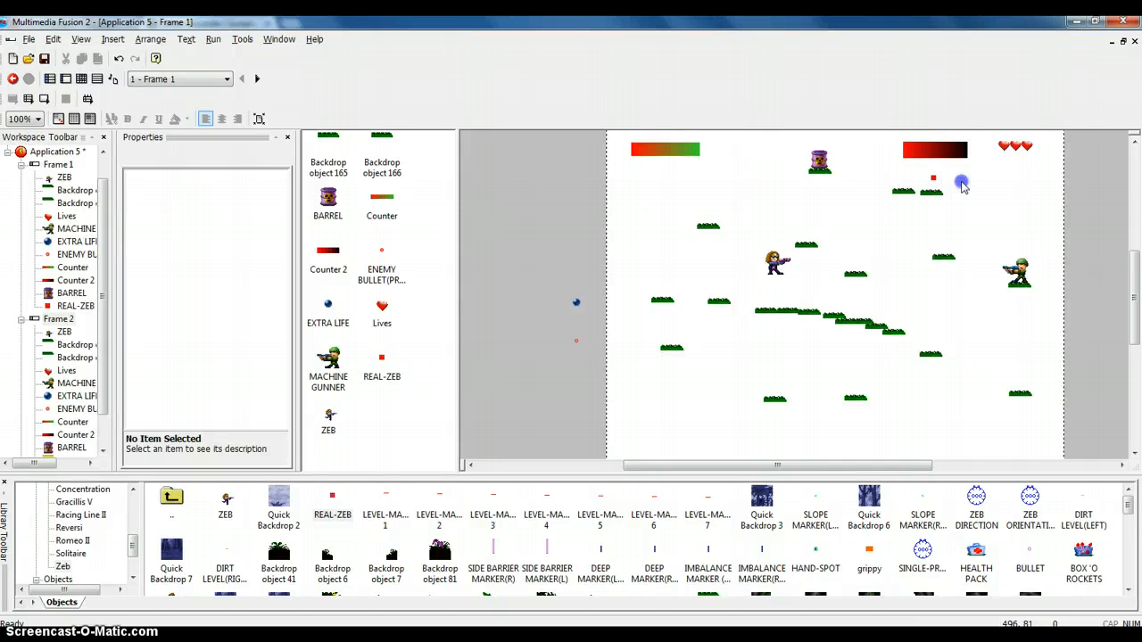
{"action": "left_click", "coordinate": [934, 179]}
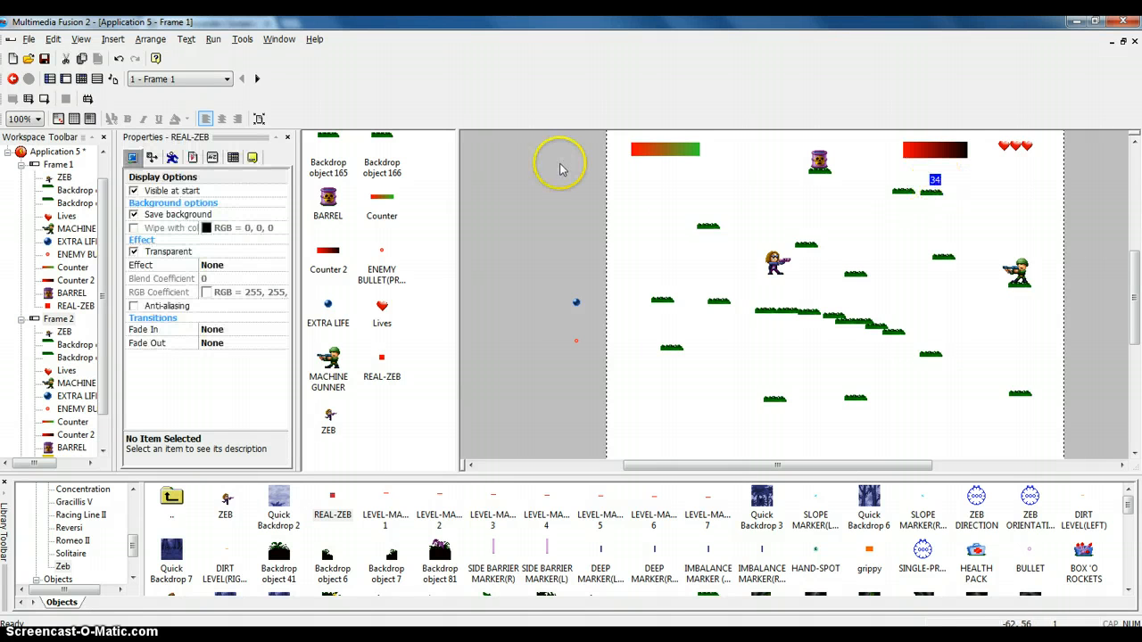
Add a new event condition in Frame 1 for a collision between ZEB and the red REAL-ZEB square.
{"action": "left_click", "coordinate": [90, 119]}
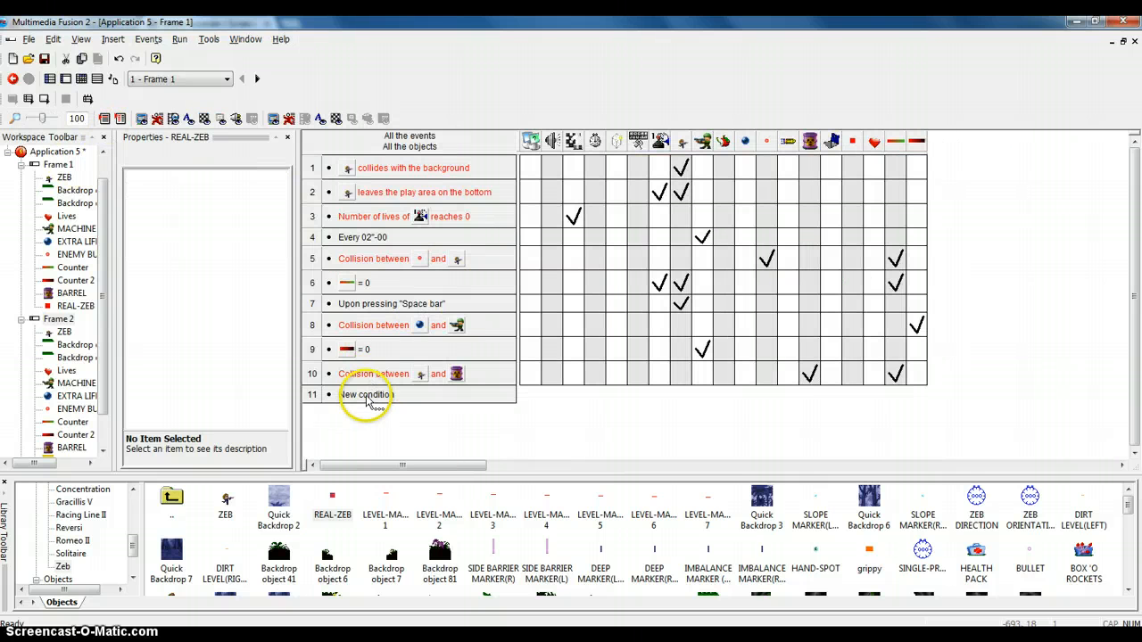
{"action": "double_click", "coordinate": [367, 398]}
{"action": "right_click", "coordinate": [160, 198]}
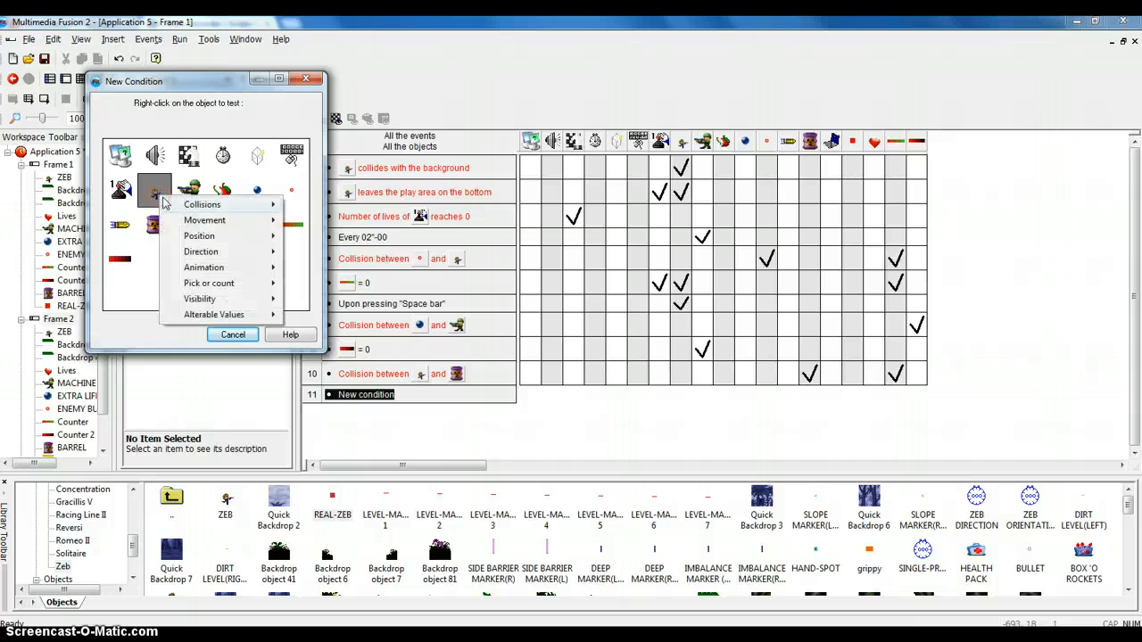
{"action": "left_click", "coordinate": [189, 206]}
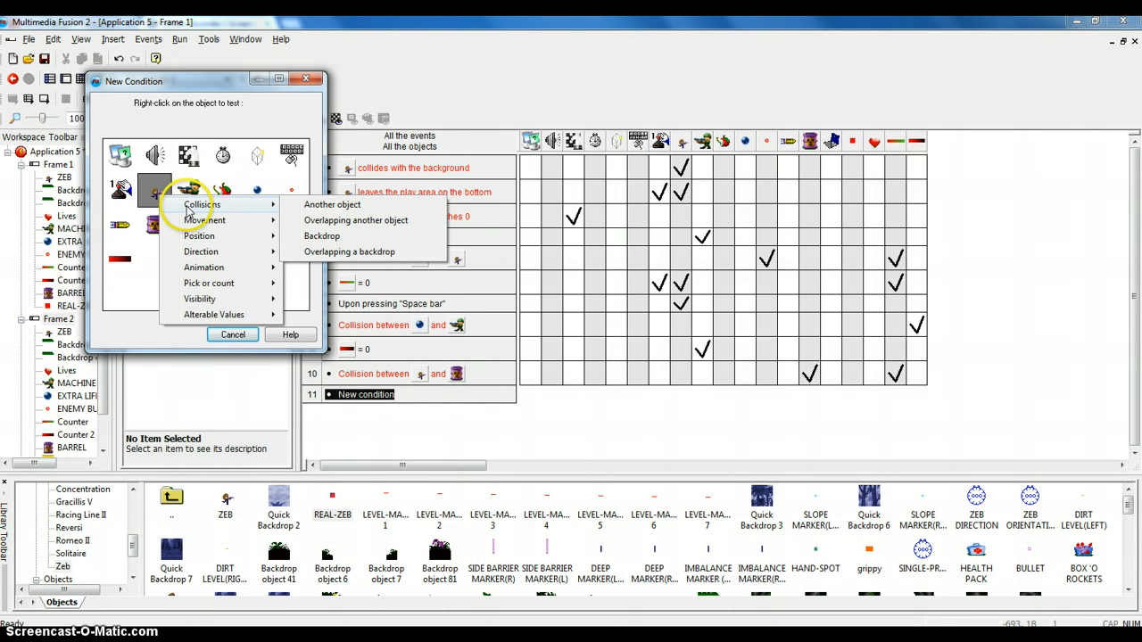
{"action": "left_click", "coordinate": [323, 204]}
{"action": "left_click", "coordinate": [191, 191]}
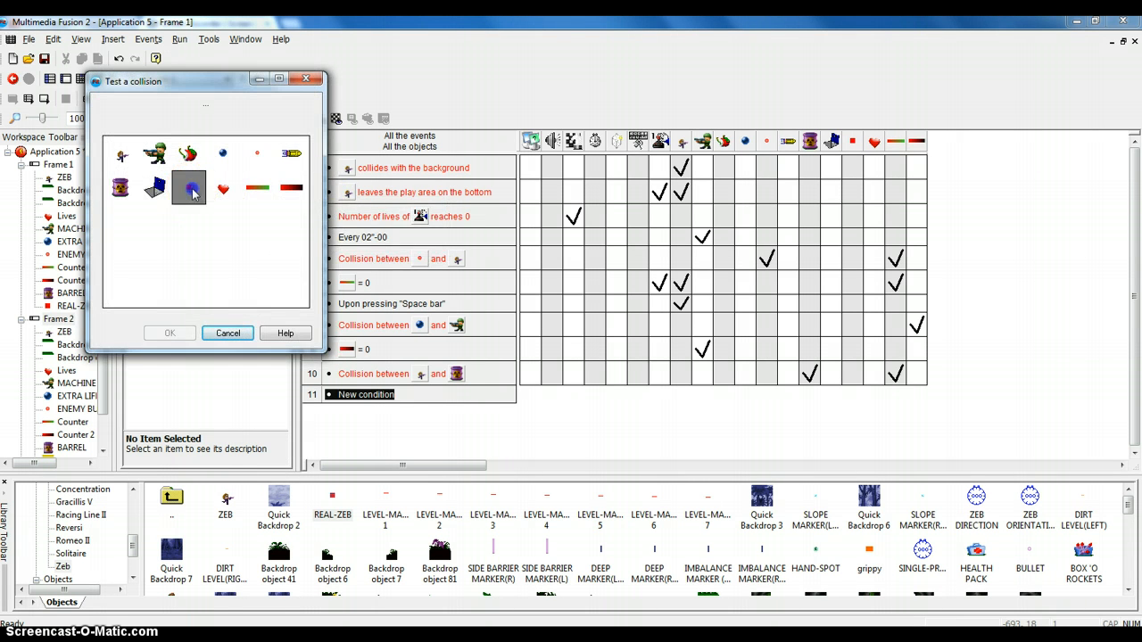
{"action": "left_click", "coordinate": [170, 332]}
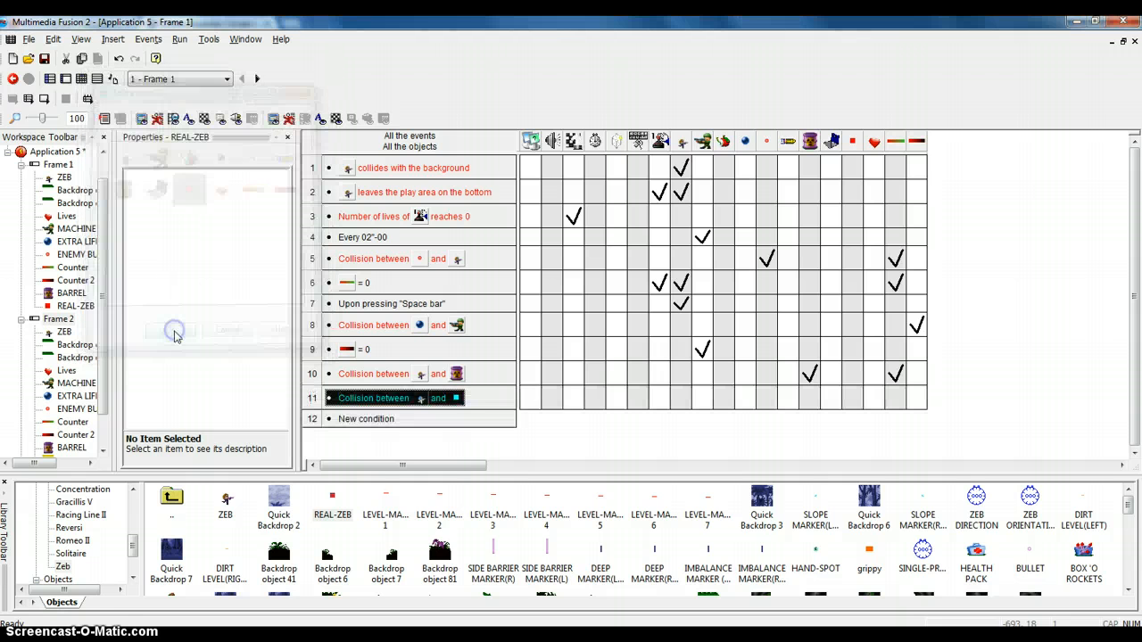
Give the ZEB and REAL-ZEB collision event a Jump to frame action targeting Frame 2, and test-run the whole application.
{"action": "left_click", "coordinate": [574, 399]}
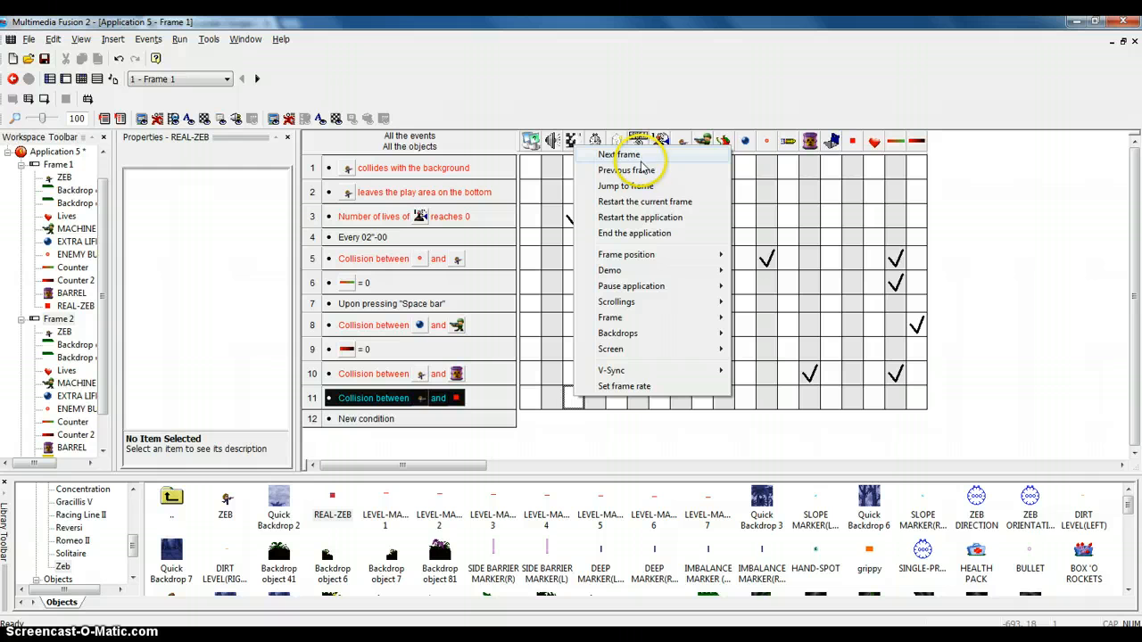
{"action": "left_click", "coordinate": [639, 188]}
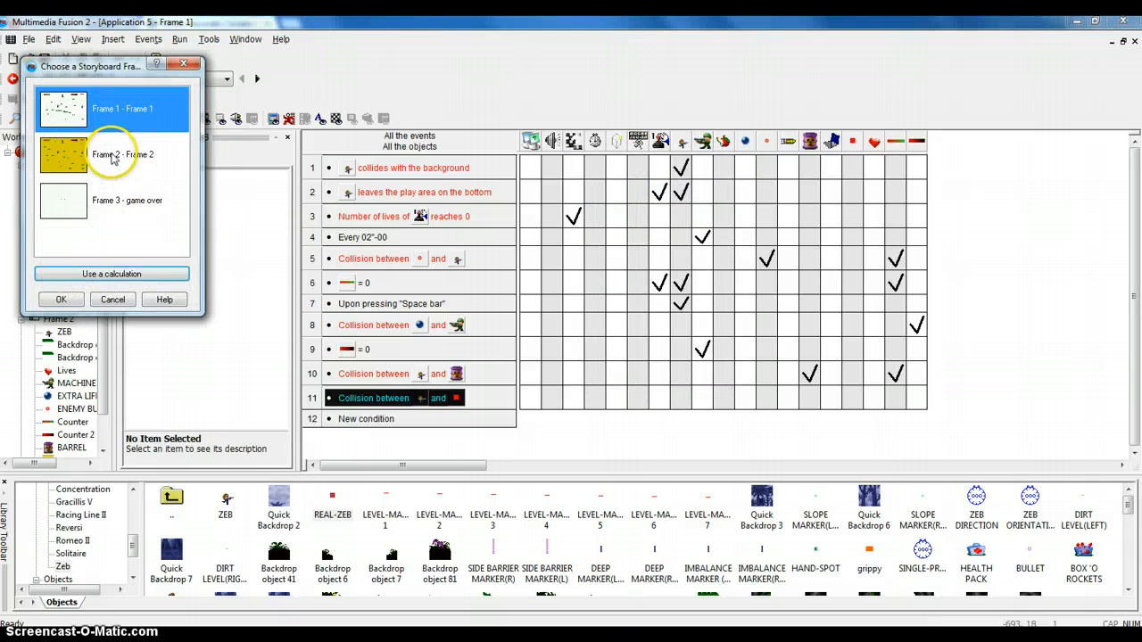
{"action": "left_click", "coordinate": [134, 156]}
{"action": "left_click", "coordinate": [61, 299]}
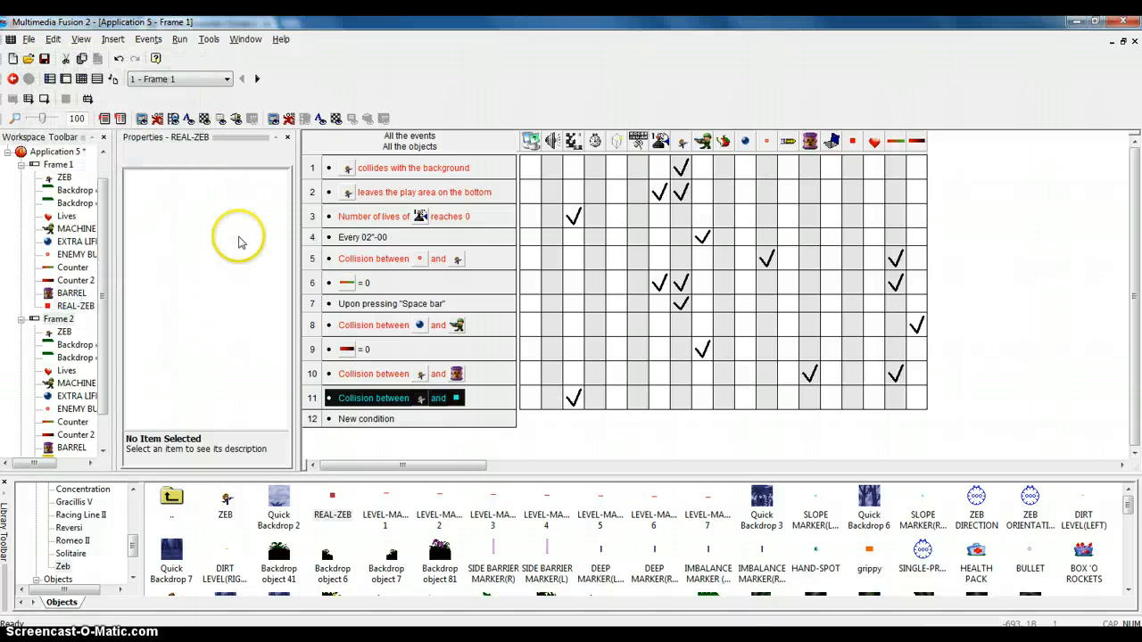
{"action": "key", "text": "F8"}
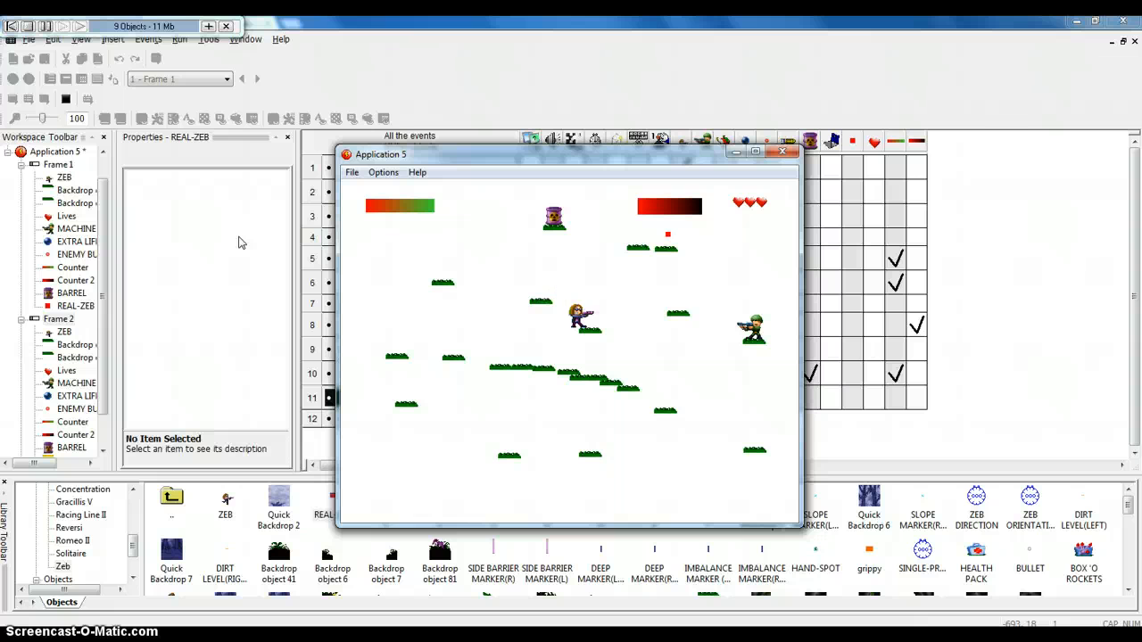
Play the test run by jumping ZEB onto the red square to reach Frame 2, and close the game window.
{"action": "key", "text": "shift"}
{"action": "key", "text": "Left"}
{"action": "key", "text": "shift"}
{"action": "key", "text": "Right"}
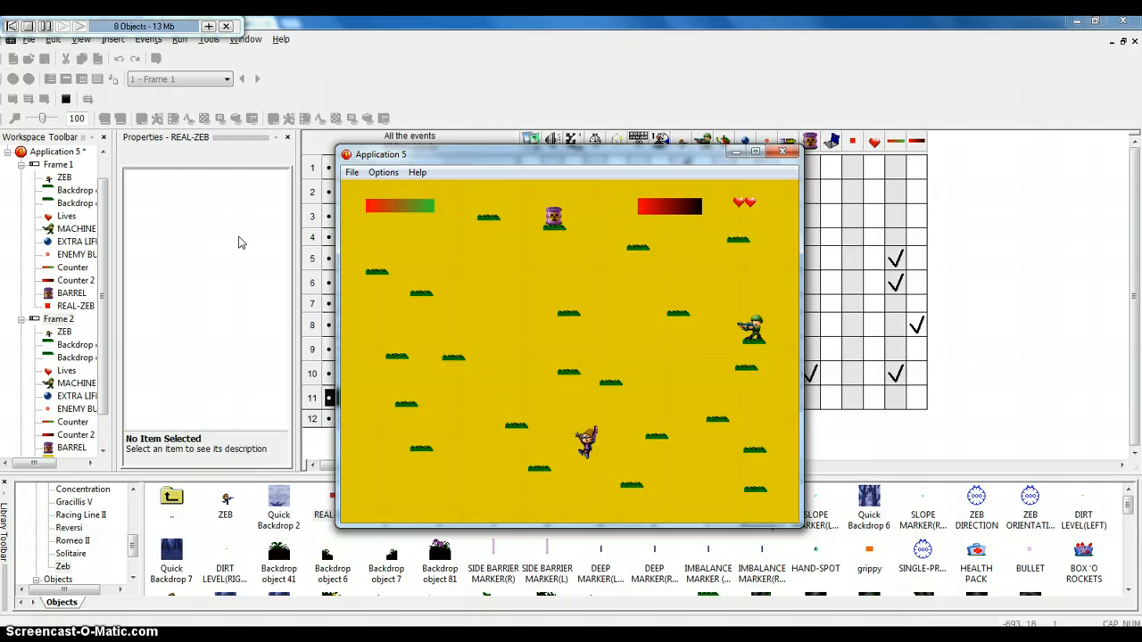
{"action": "left_click", "coordinate": [789, 153]}
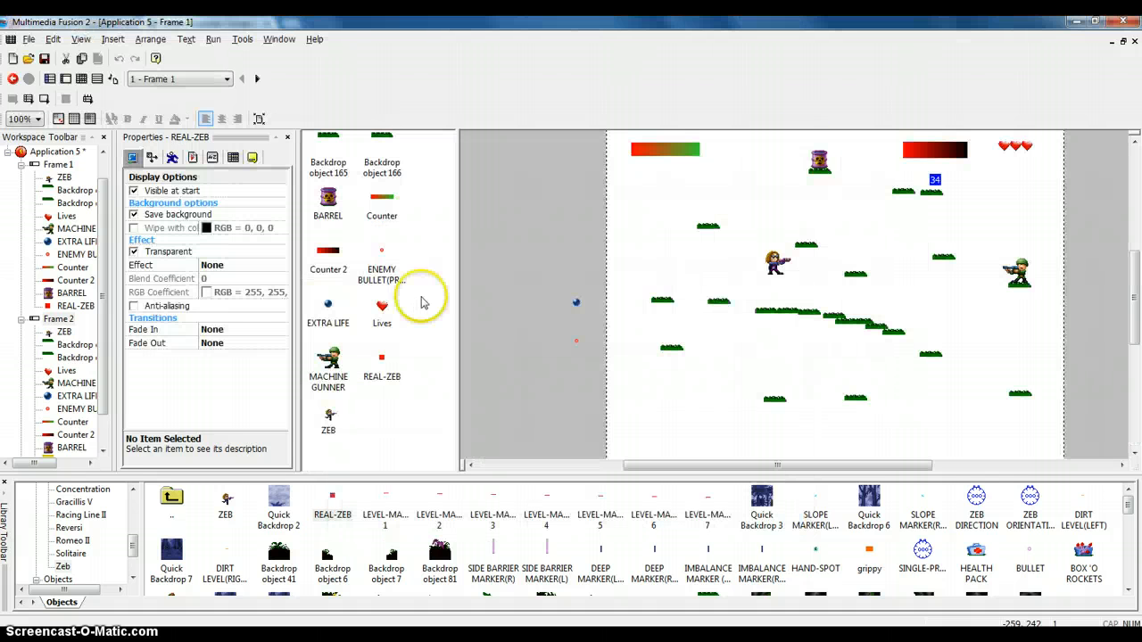
Switch to Frame 2 and duplicate the machine gunner onto the upper-left platform and the platform beneath the lives hearts.
{"action": "left_click", "coordinate": [132, 79]}
{"action": "left_click", "coordinate": [151, 102]}
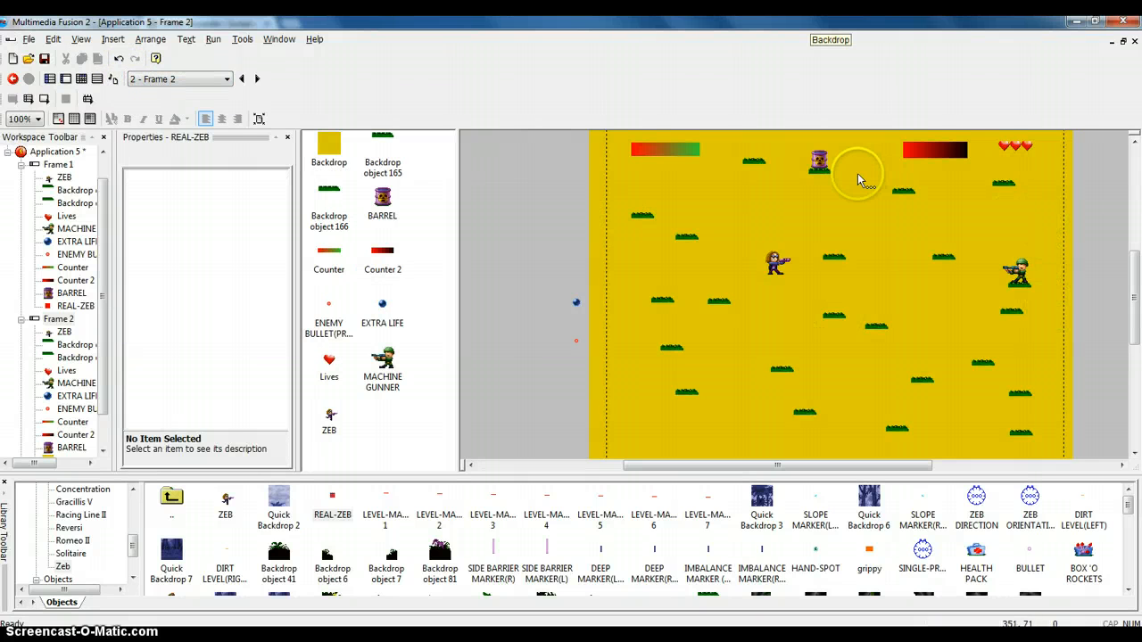
{"action": "left_click", "coordinate": [1020, 271]}
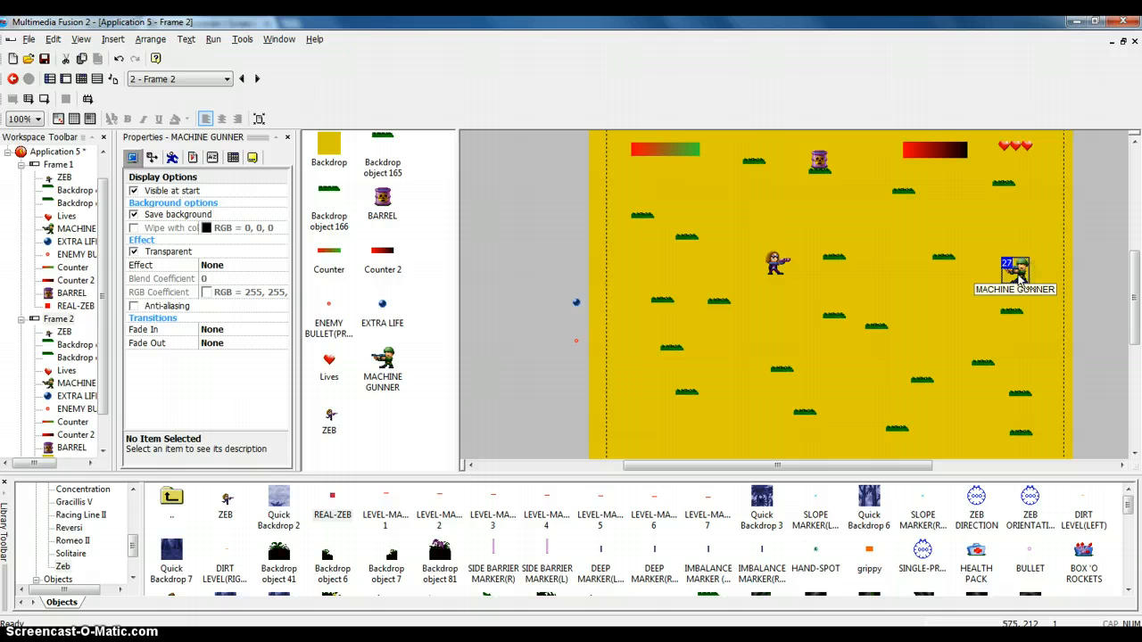
{"action": "left_click_drag", "start_coordinate": [928, 255], "coordinate": [767, 223]}
{"action": "left_click_drag", "start_coordinate": [692, 232], "coordinate": [693, 232]}
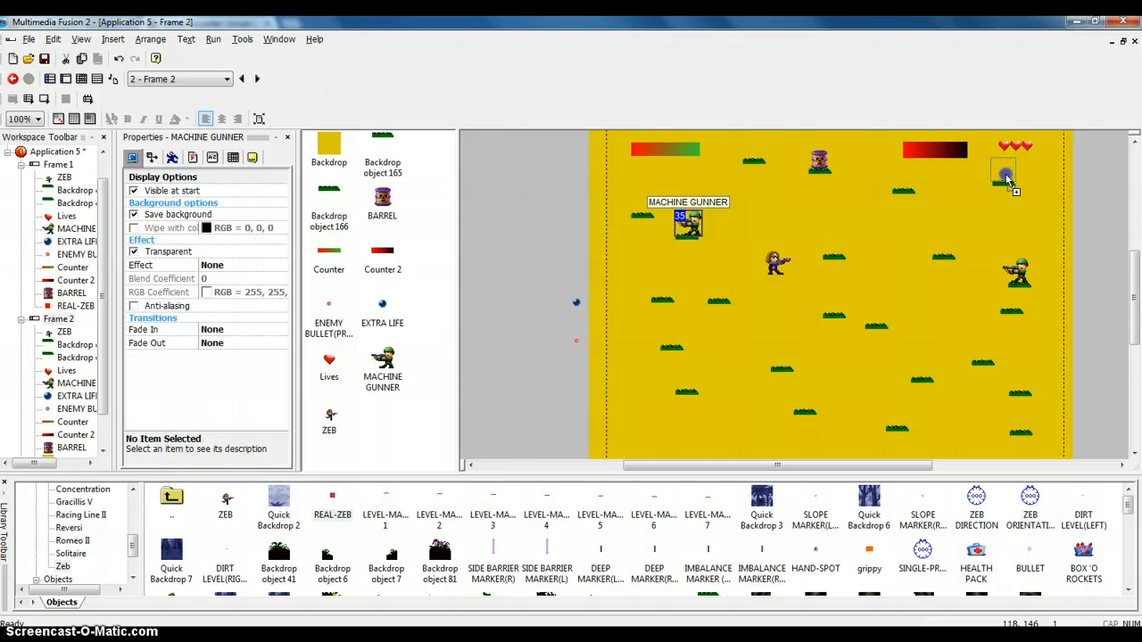
{"action": "left_click_drag", "start_coordinate": [1006, 179], "coordinate": [1006, 176]}
Flip the machine gunner's right-direction Stopped image horizontally and apply the change.
{"action": "left_click", "coordinate": [694, 227]}
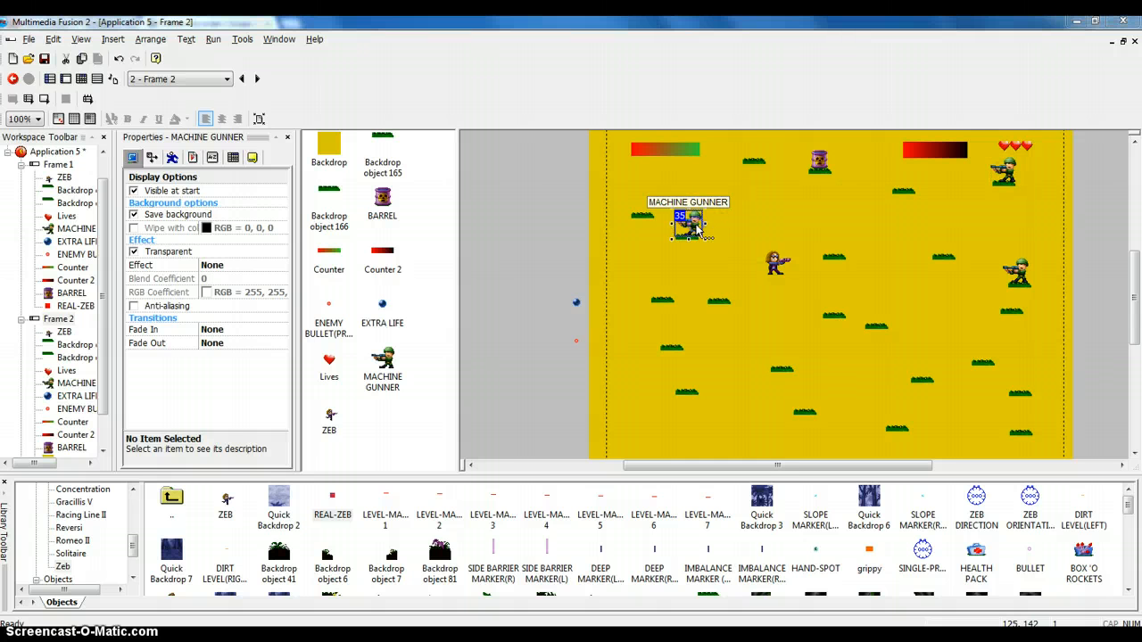
{"action": "double_click", "coordinate": [694, 227]}
{"action": "left_click", "coordinate": [571, 437]}
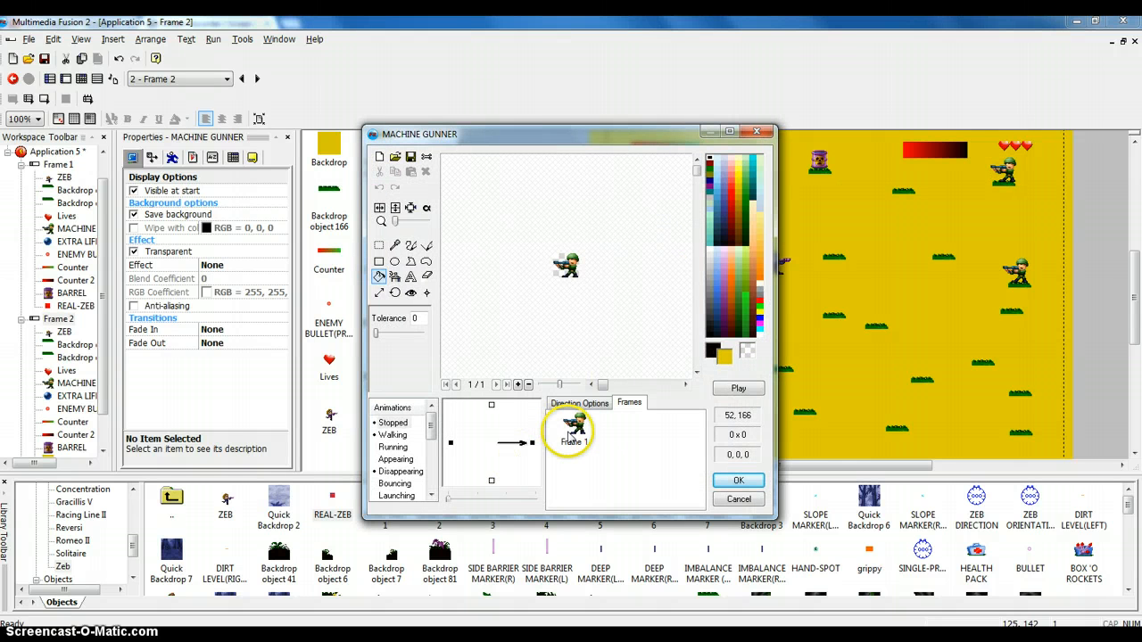
{"action": "left_click", "coordinate": [451, 442]}
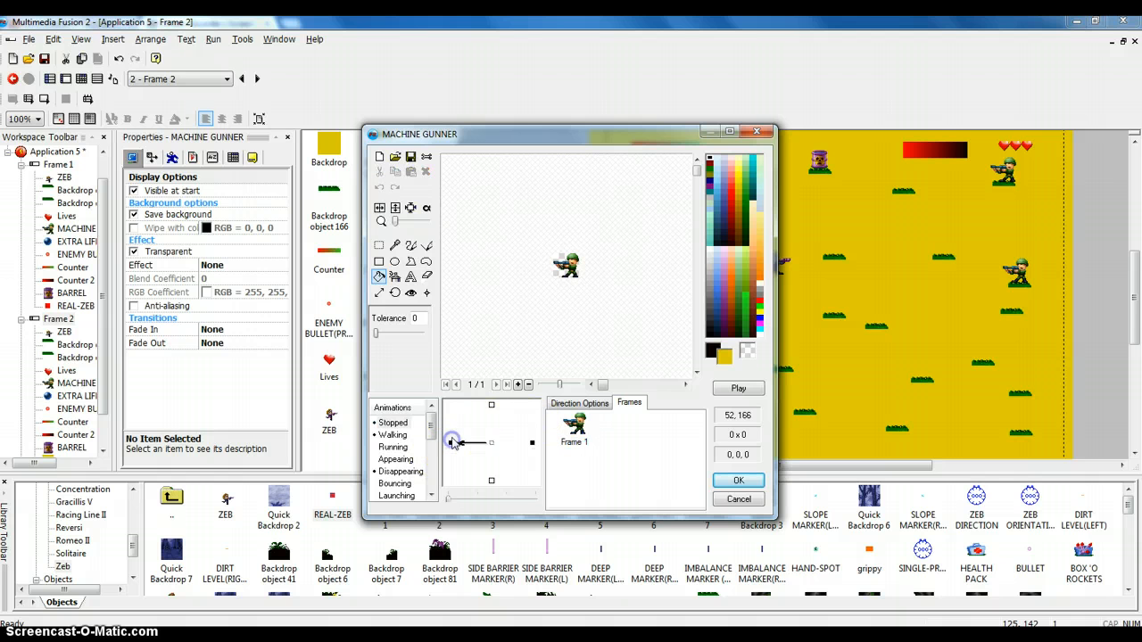
{"action": "left_click", "coordinate": [533, 443]}
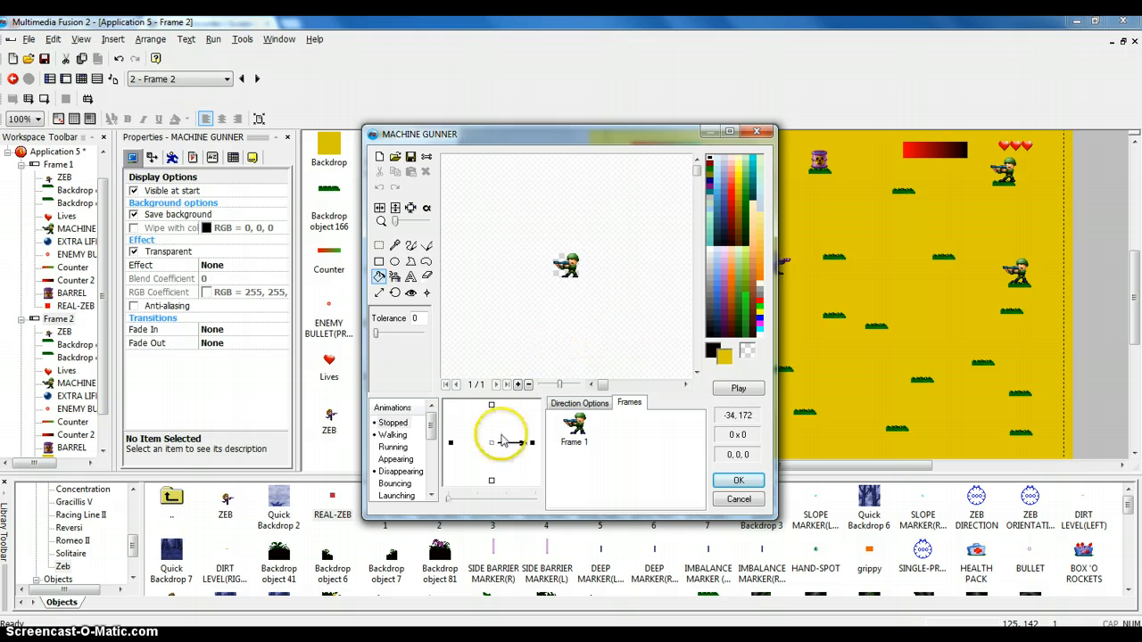
{"action": "left_click", "coordinate": [393, 424]}
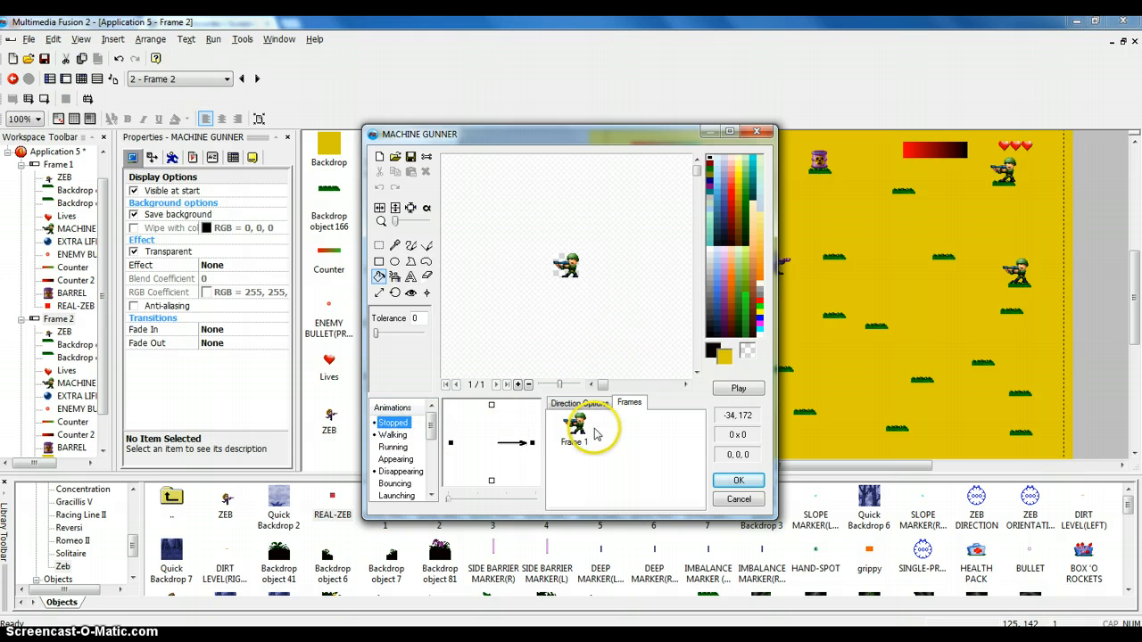
{"action": "left_click", "coordinate": [580, 404]}
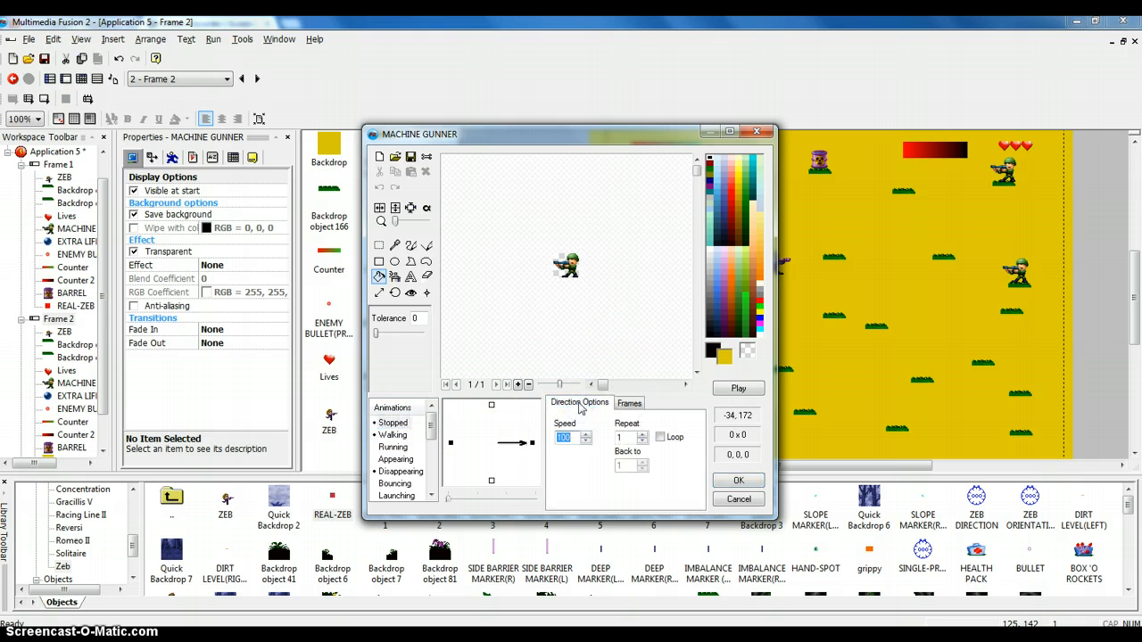
{"action": "left_click", "coordinate": [630, 403]}
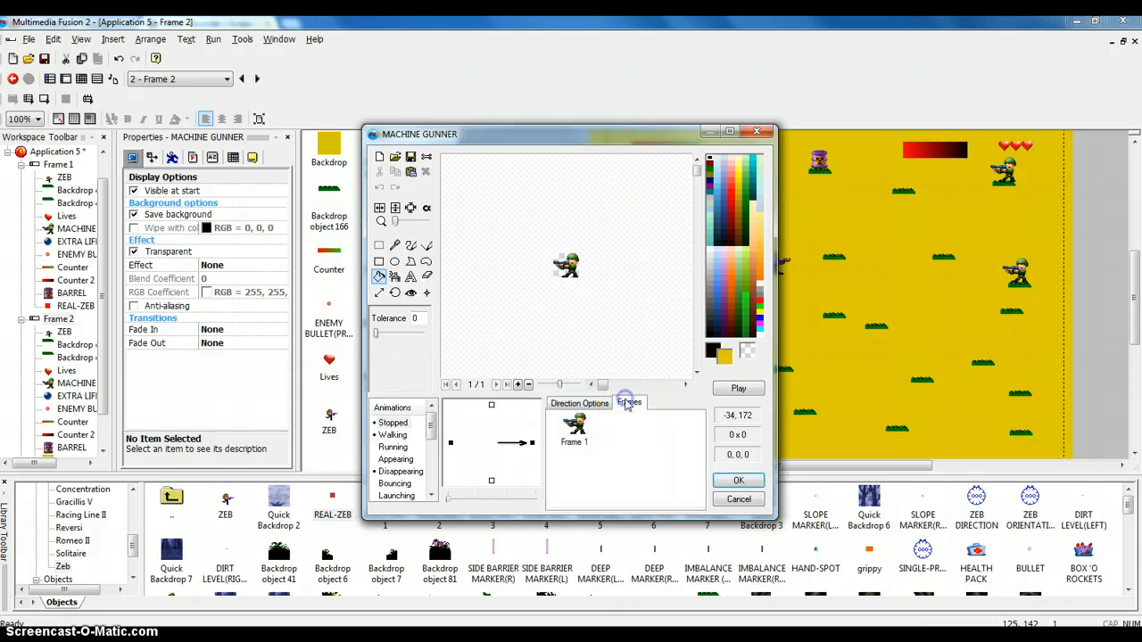
{"action": "left_click", "coordinate": [380, 208]}
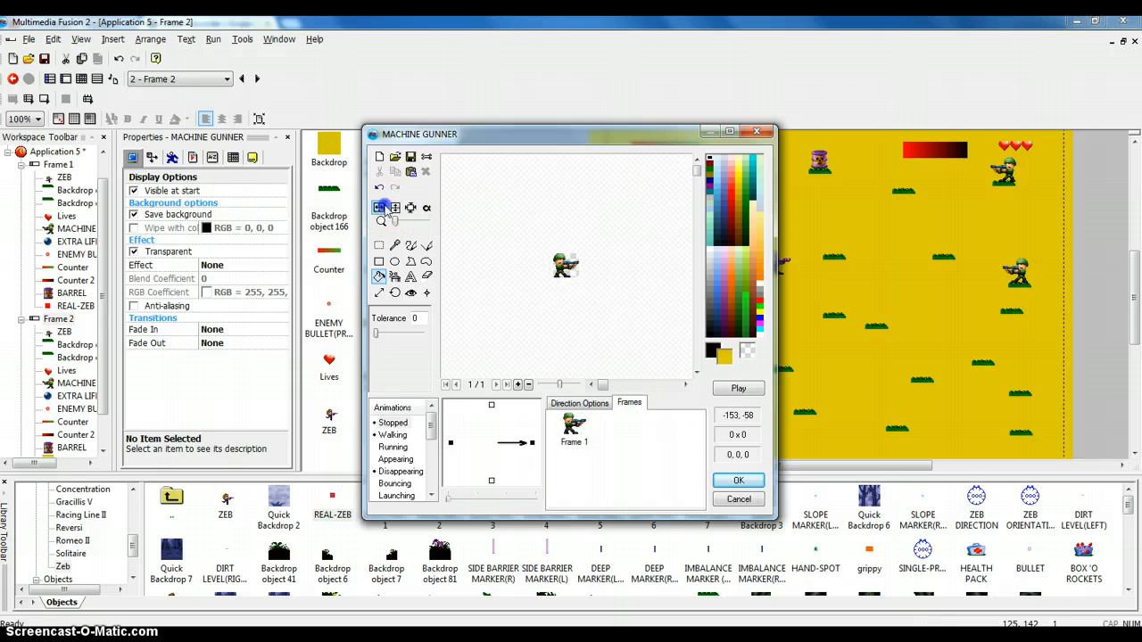
{"action": "left_click", "coordinate": [738, 480]}
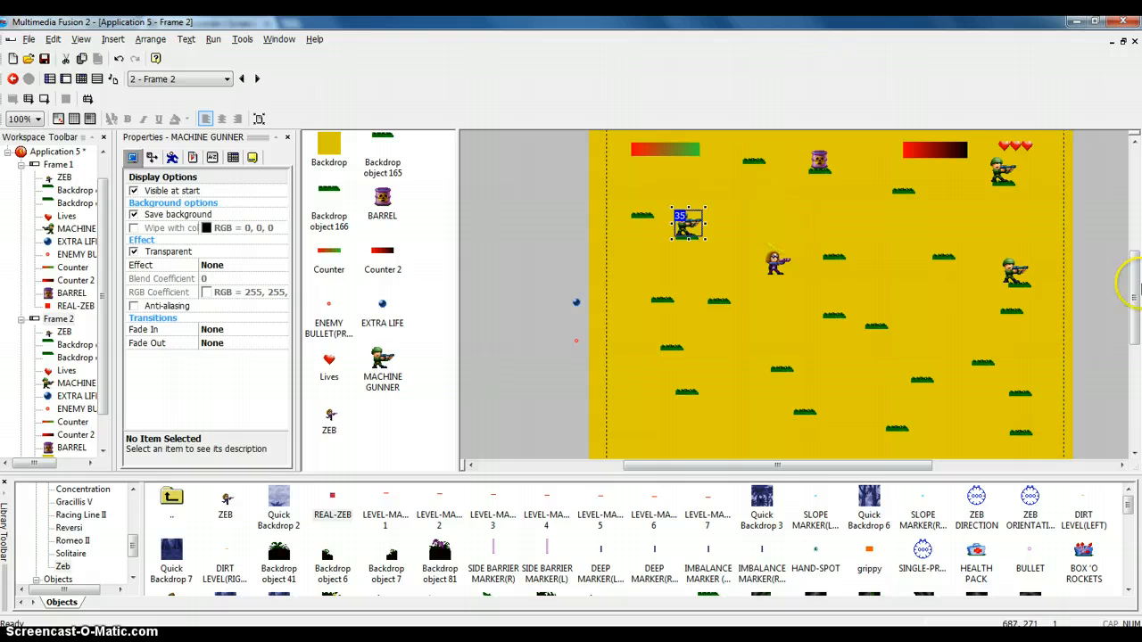
Delete the duplicate machine gunner from the upper-left platform in Frame 2.
{"action": "left_click", "coordinate": [1014, 181]}
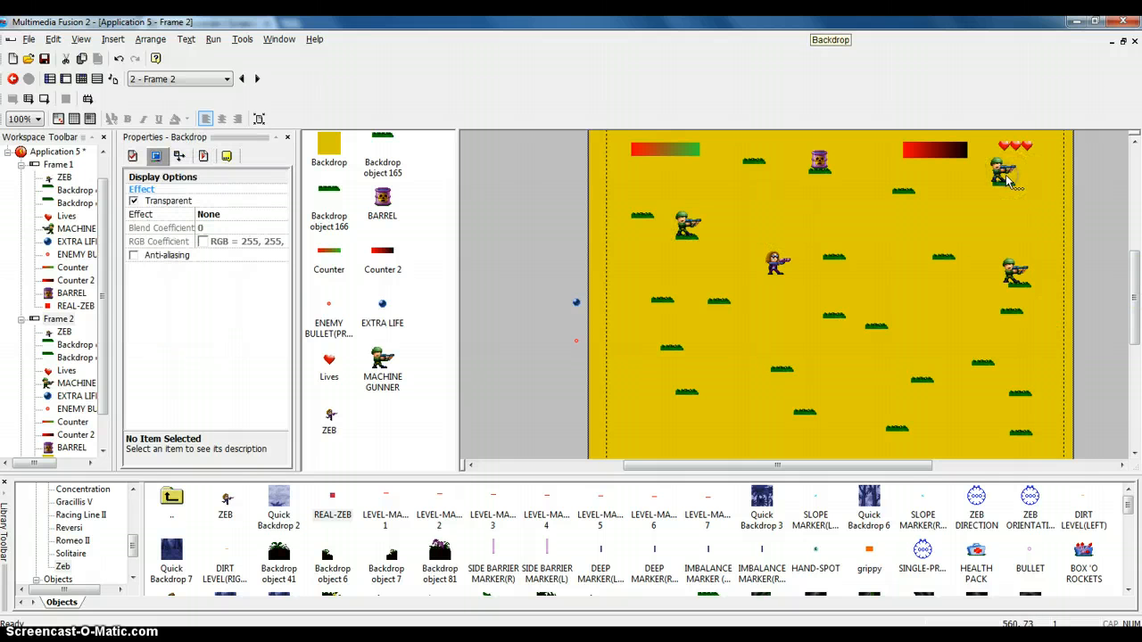
{"action": "left_click", "coordinate": [689, 227]}
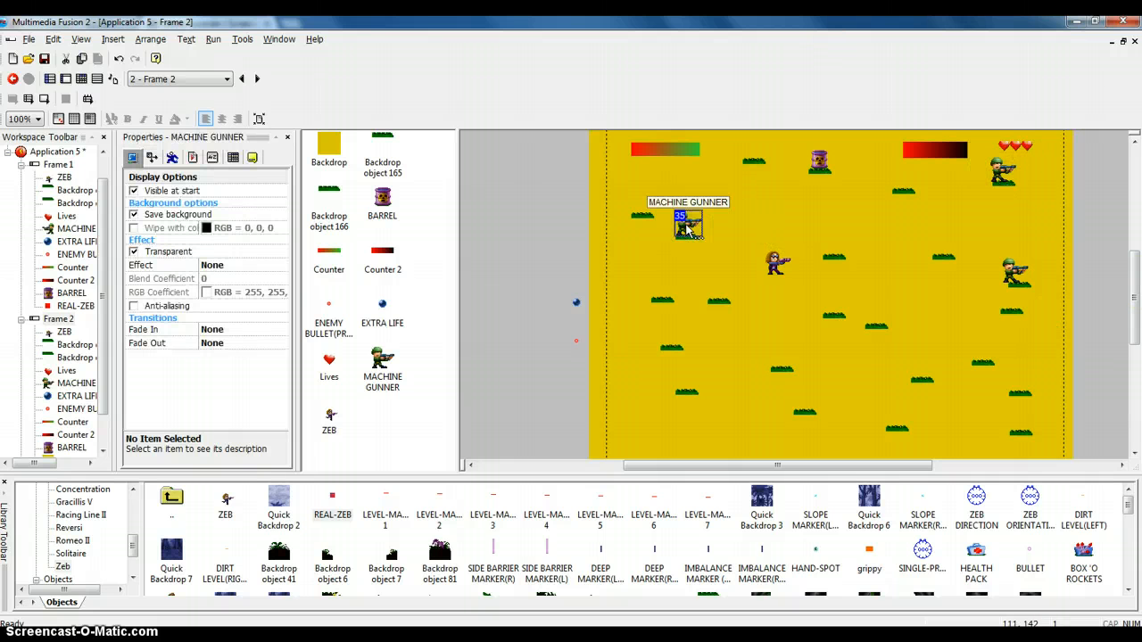
{"action": "left_click_drag", "start_coordinate": [689, 227], "coordinate": [1017, 283]}
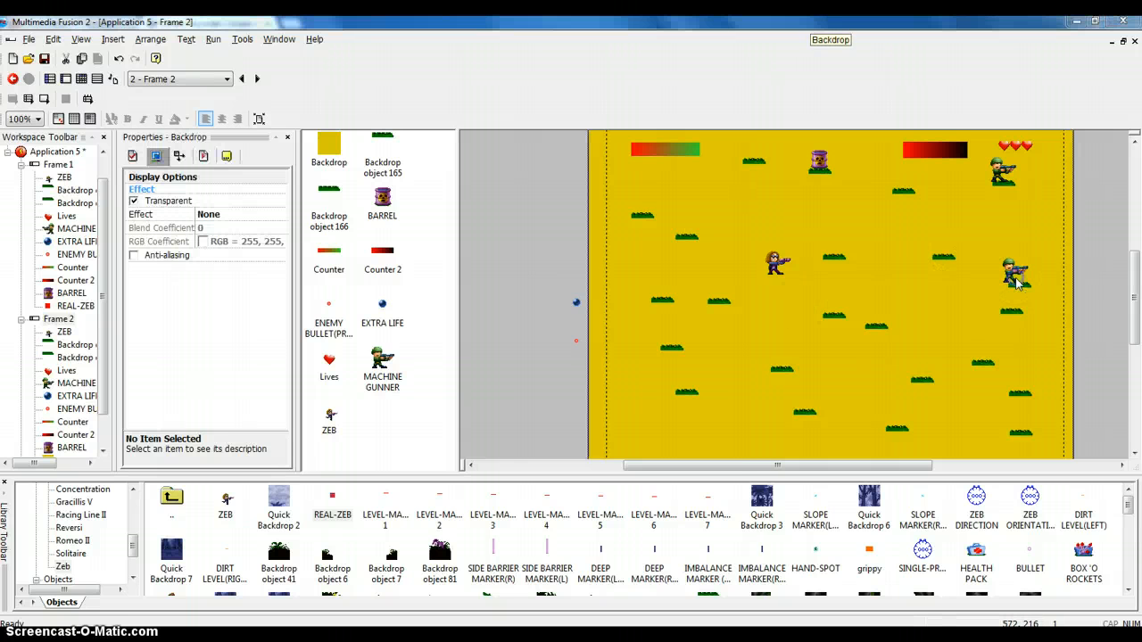
Flip the machine gunner's left-direction and right-direction Stopped images horizontally and apply the changes.
{"action": "double_click", "coordinate": [1017, 283]}
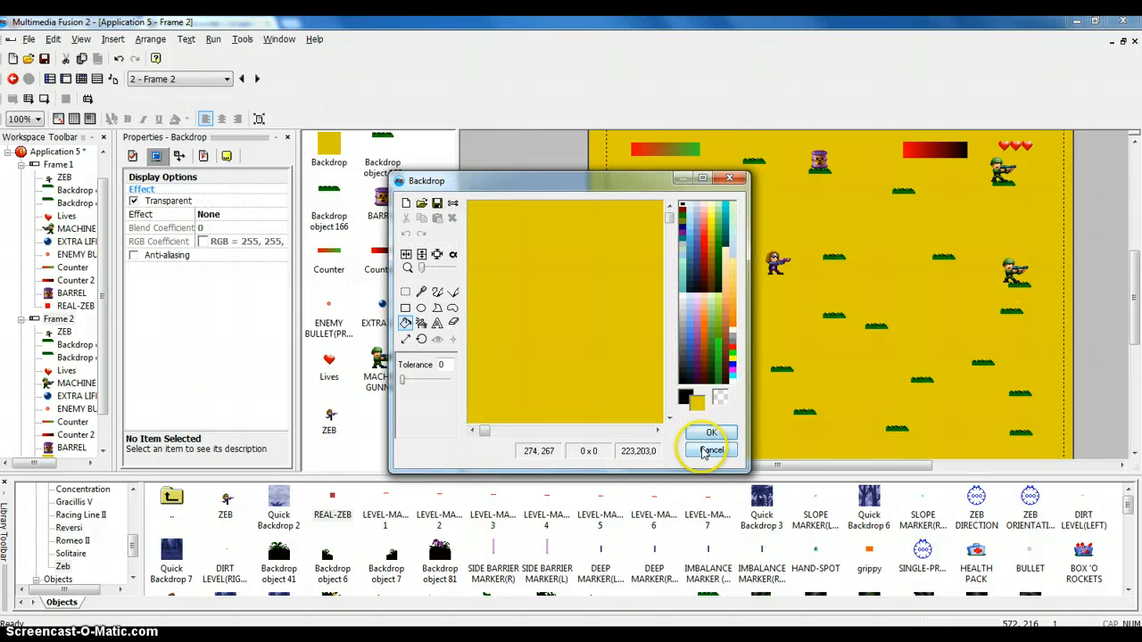
{"action": "left_click", "coordinate": [711, 451]}
{"action": "double_click", "coordinate": [1013, 275]}
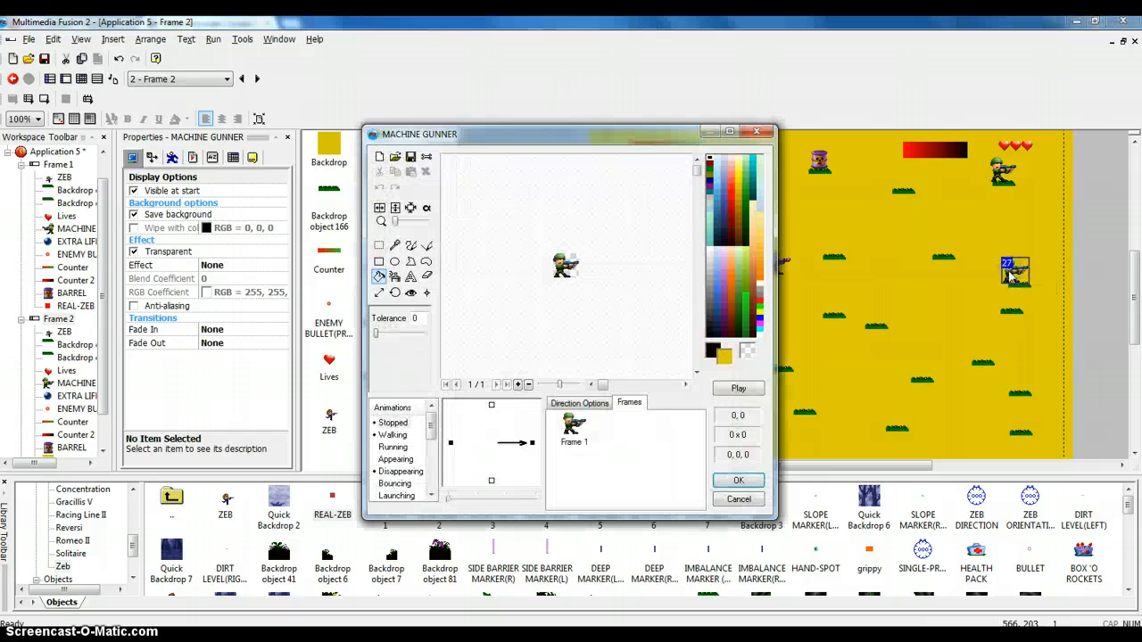
{"action": "left_click", "coordinate": [578, 403]}
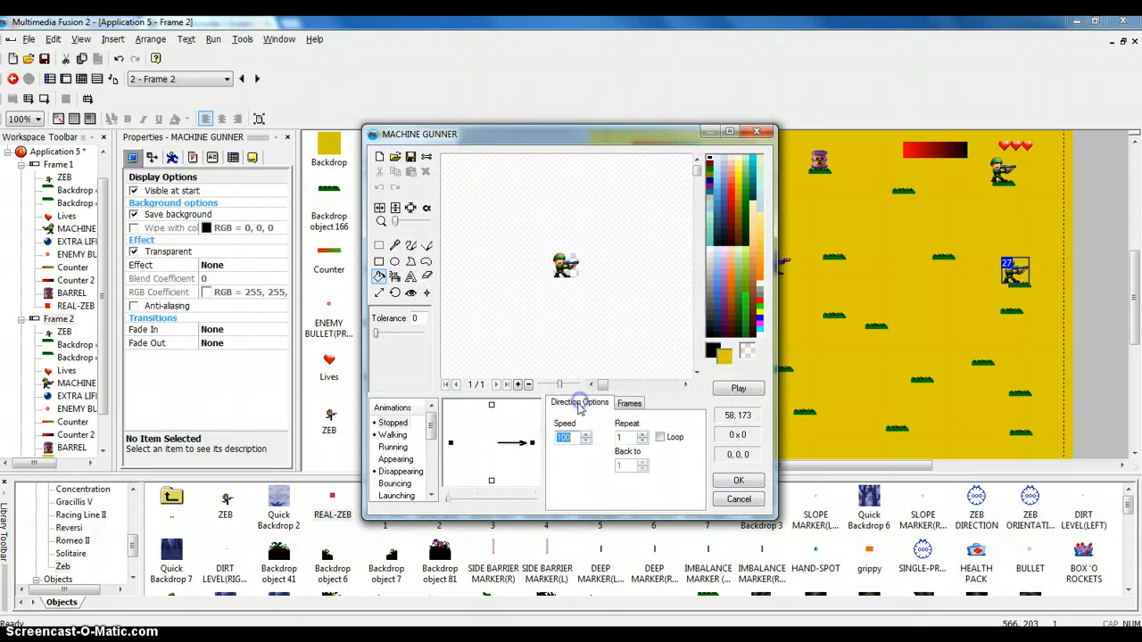
{"action": "left_click", "coordinate": [450, 443]}
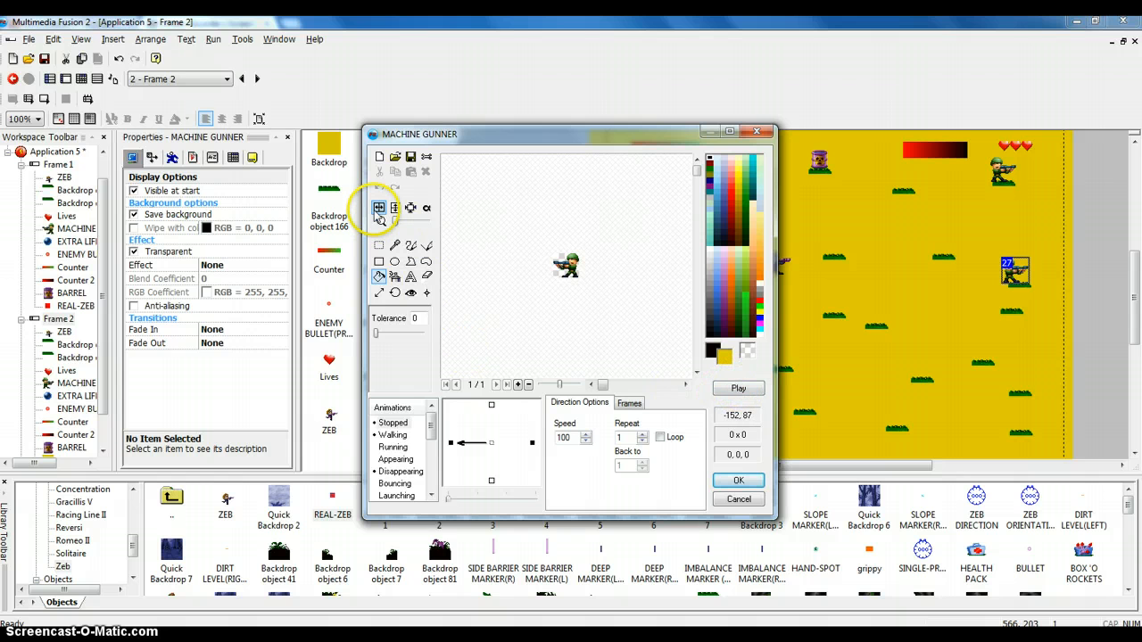
{"action": "left_click", "coordinate": [533, 441]}
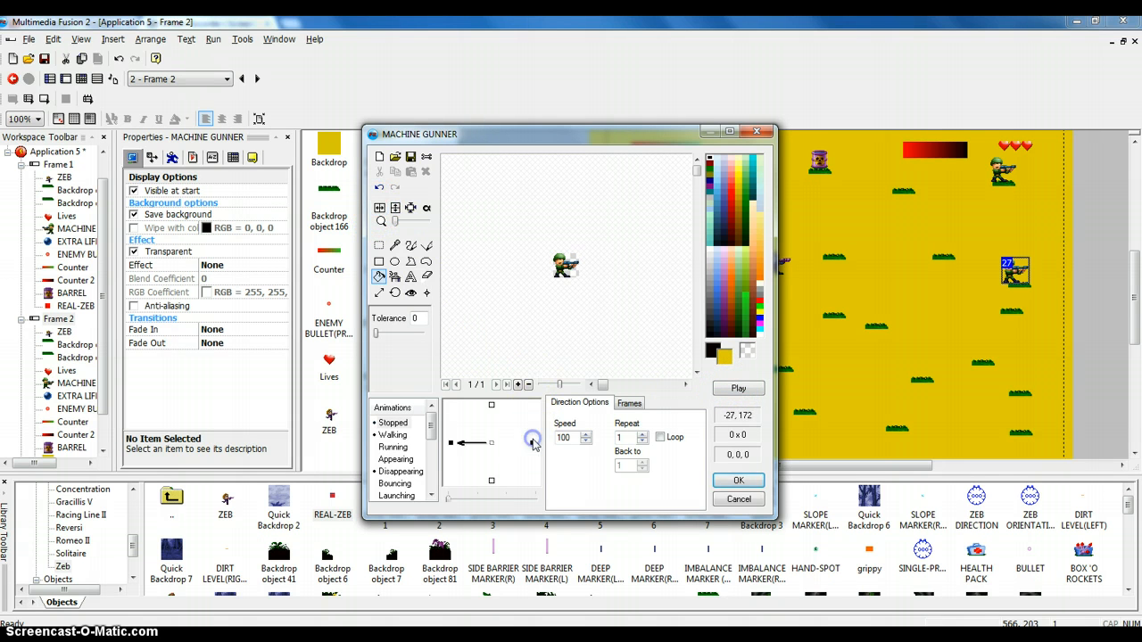
{"action": "left_click", "coordinate": [380, 207]}
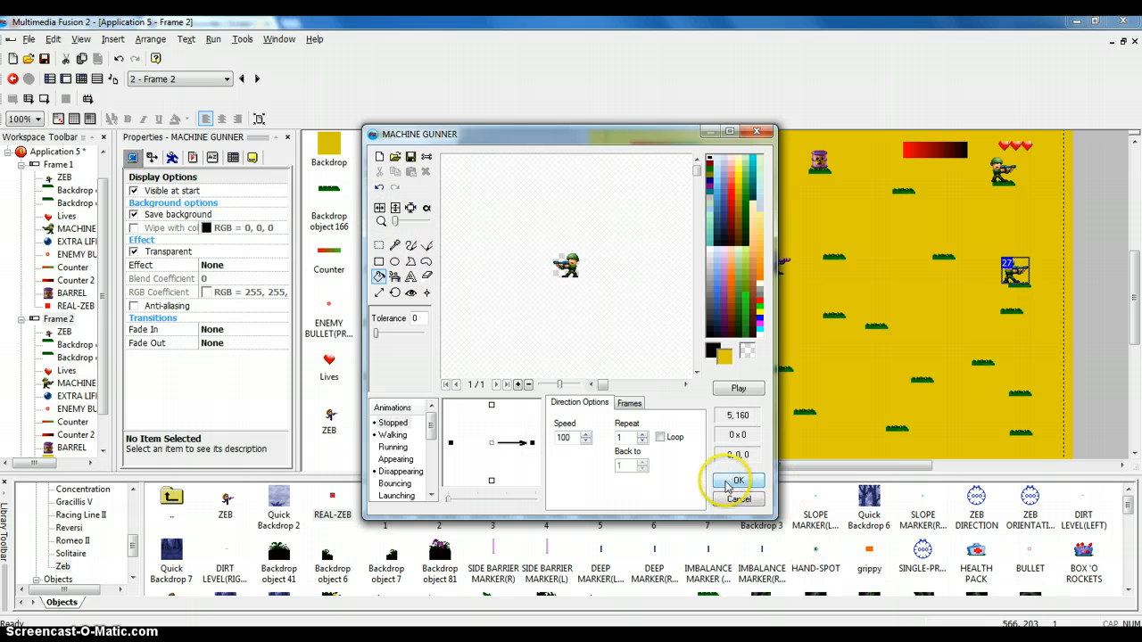
{"action": "left_click", "coordinate": [728, 482]}
{"action": "left_click", "coordinate": [979, 243]}
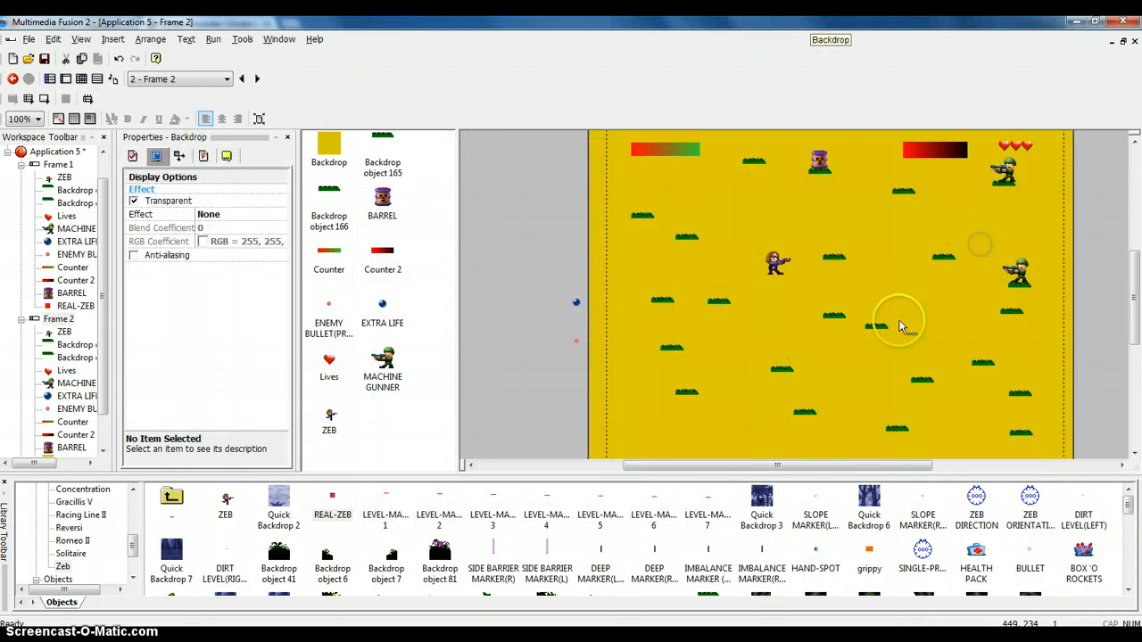
Place the library's TAZER GUNNER object on the upper-left platform of Frame 2.
{"action": "left_click", "coordinate": [1128, 529]}
{"action": "left_click_drag", "start_coordinate": [1129, 530], "coordinate": [1126, 565]}
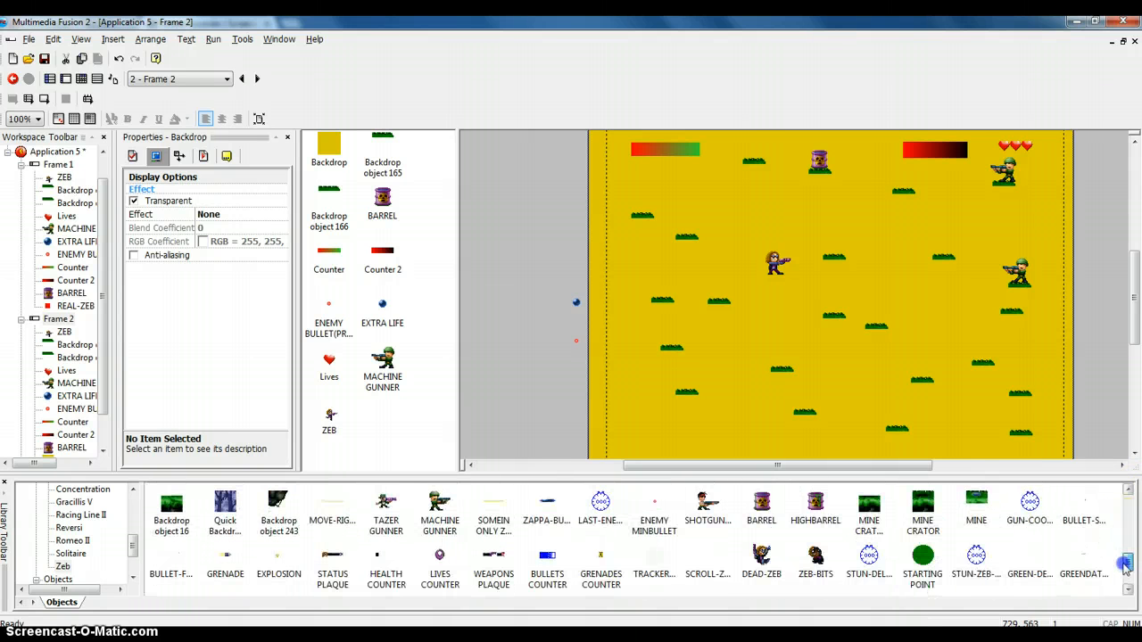
{"action": "left_click", "coordinate": [388, 502]}
{"action": "left_click_drag", "start_coordinate": [388, 503], "coordinate": [646, 221]}
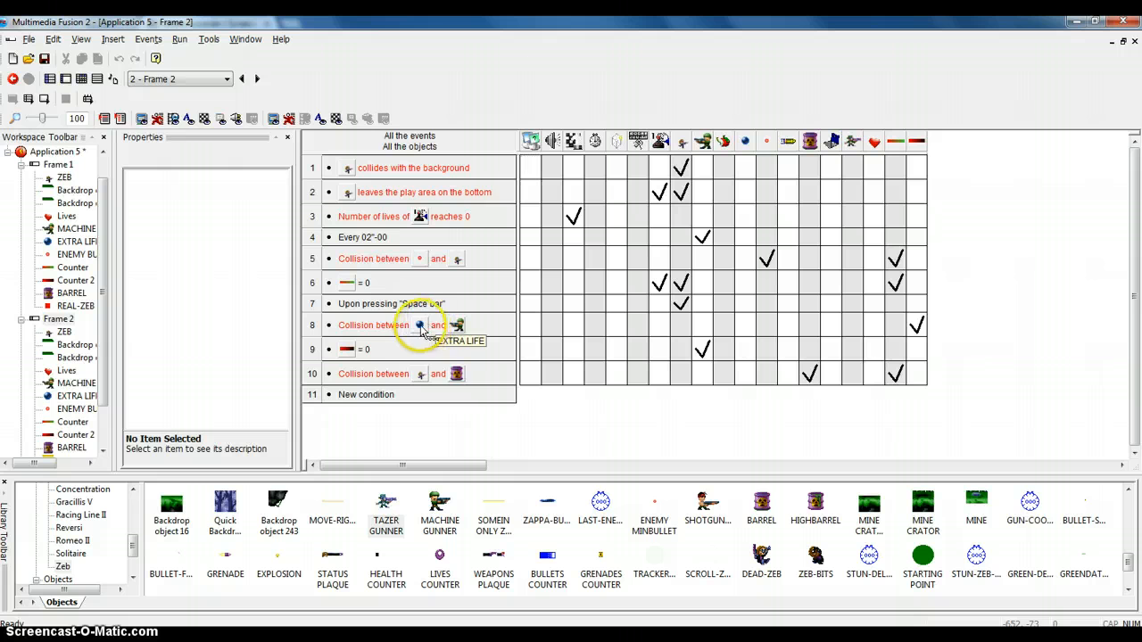
Add a Frame 2 event that destroys the tazer gunner when it collides with the blue EXTRA LIFE ball.
{"action": "left_click", "coordinate": [362, 394]}
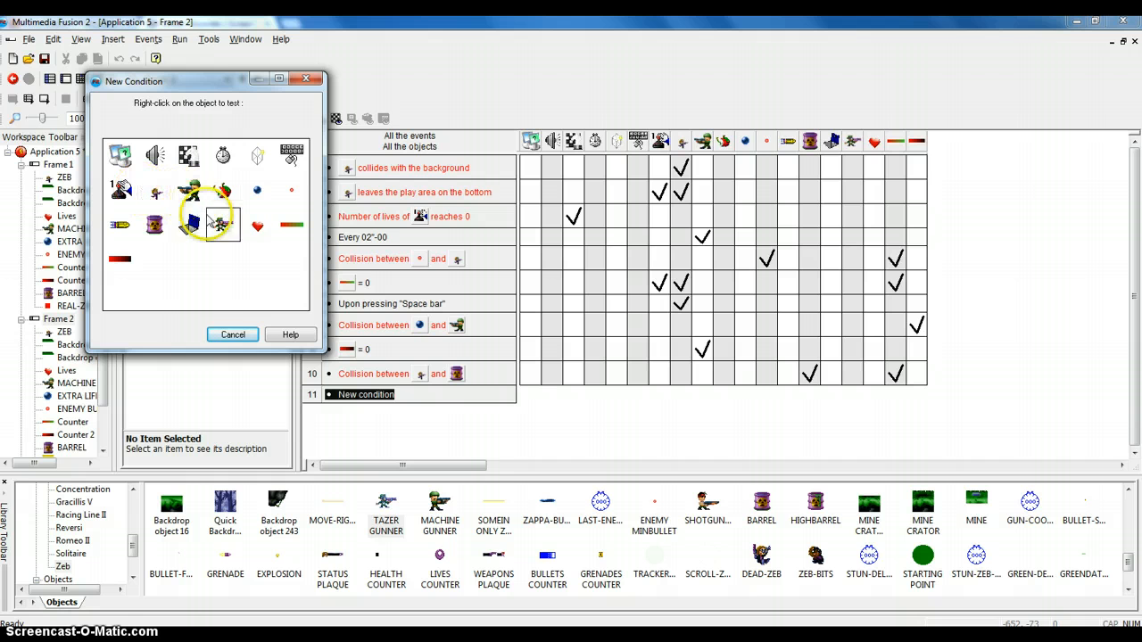
{"action": "right_click", "coordinate": [222, 225]}
{"action": "mouse_move", "coordinate": [268, 235]}
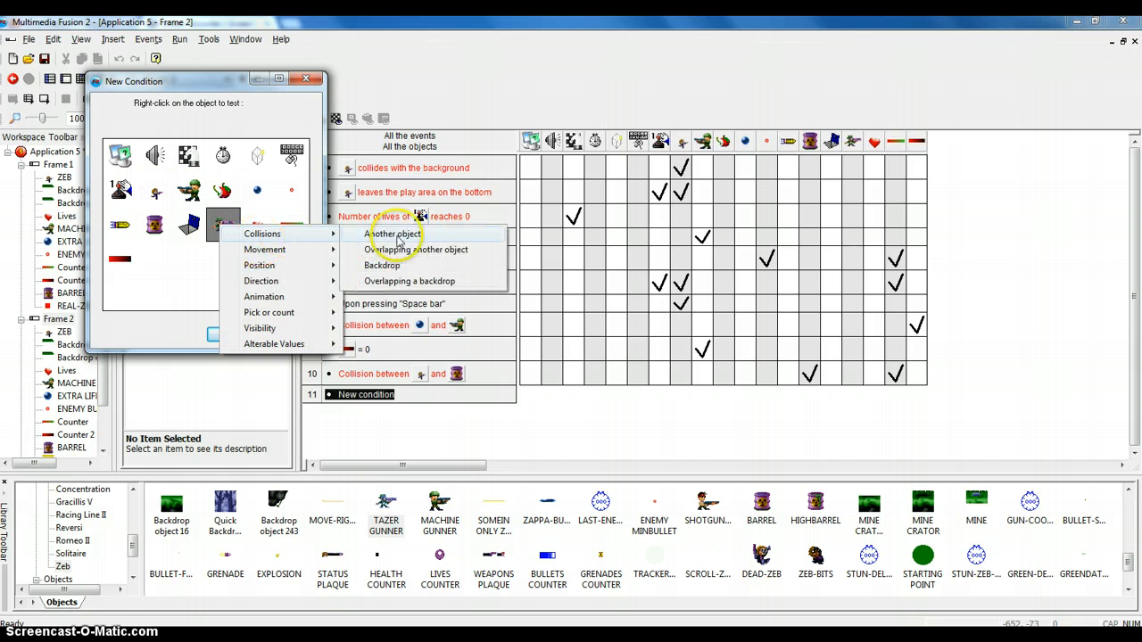
{"action": "left_click", "coordinate": [397, 236]}
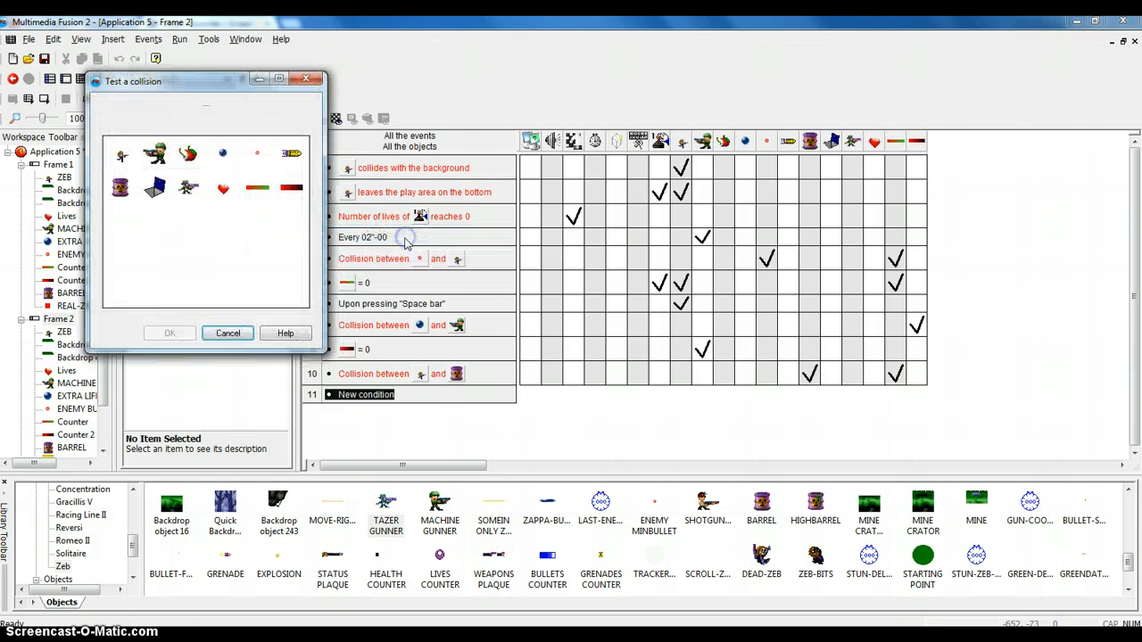
{"action": "left_click", "coordinate": [223, 156]}
{"action": "left_click", "coordinate": [170, 333]}
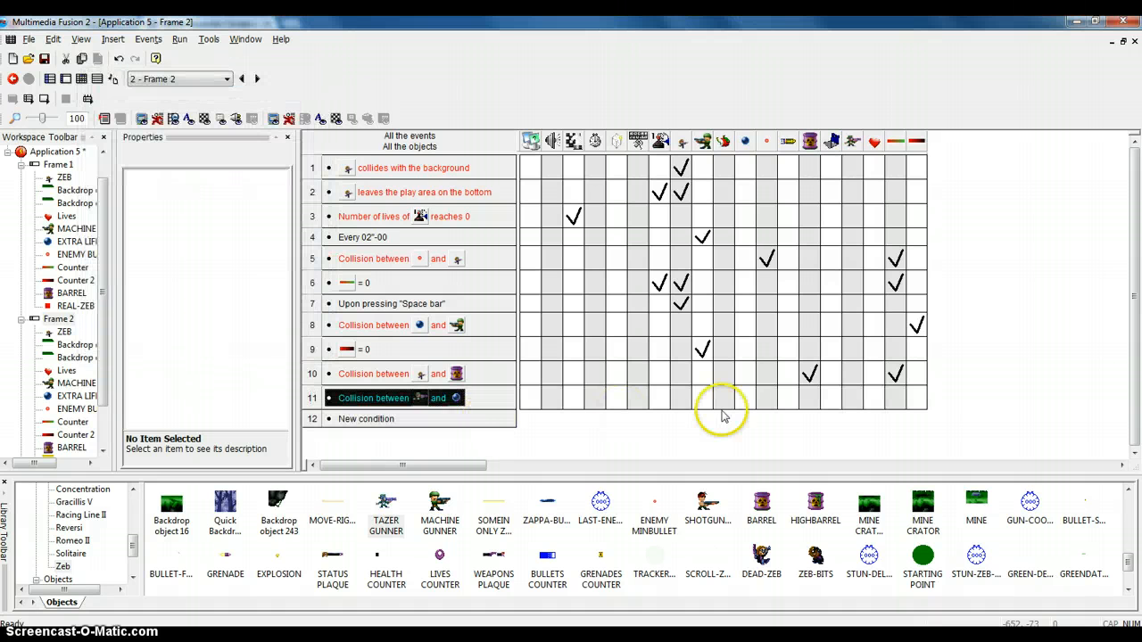
{"action": "left_click", "coordinate": [855, 398]}
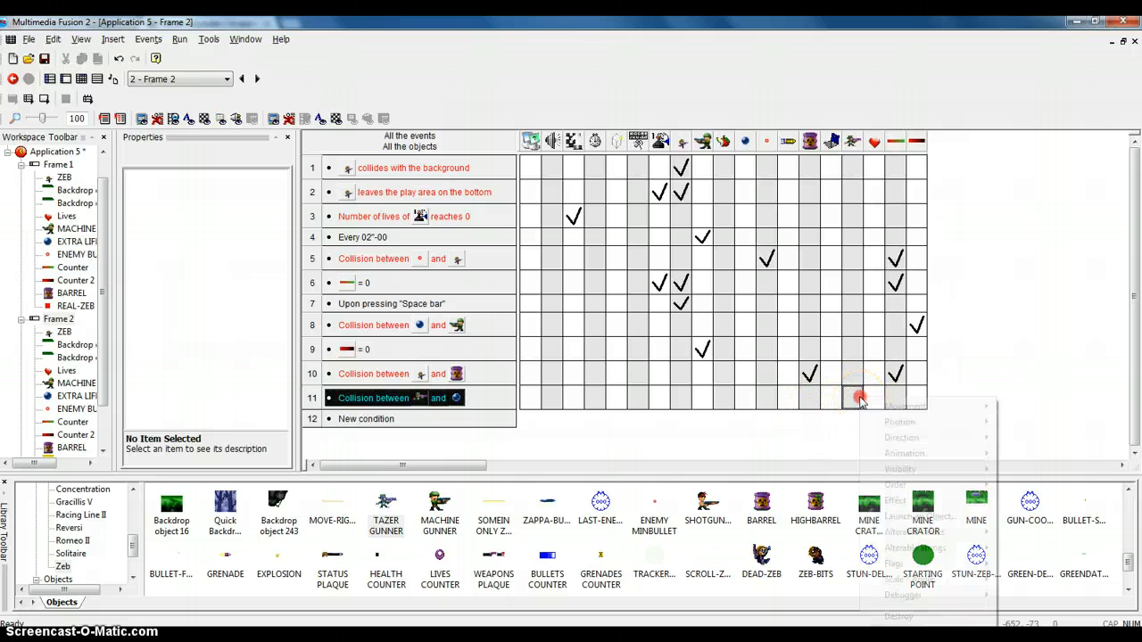
{"action": "left_click", "coordinate": [898, 616]}
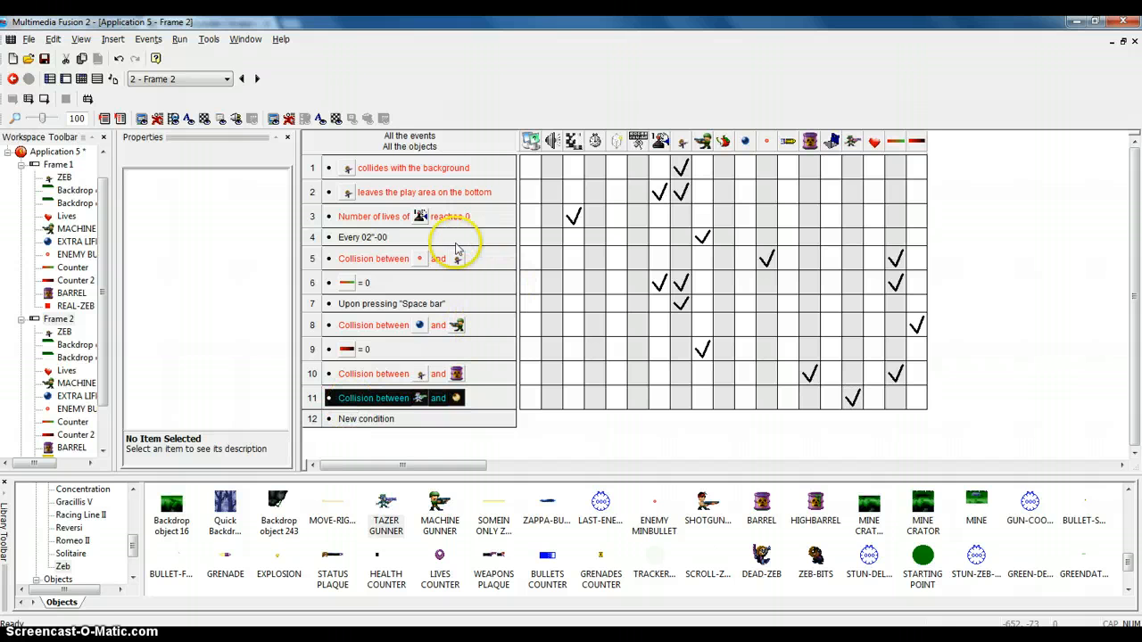
Add a timer condition to Frame 2's events that triggers every 1 second.
{"action": "mouse_move", "coordinate": [702, 237]}
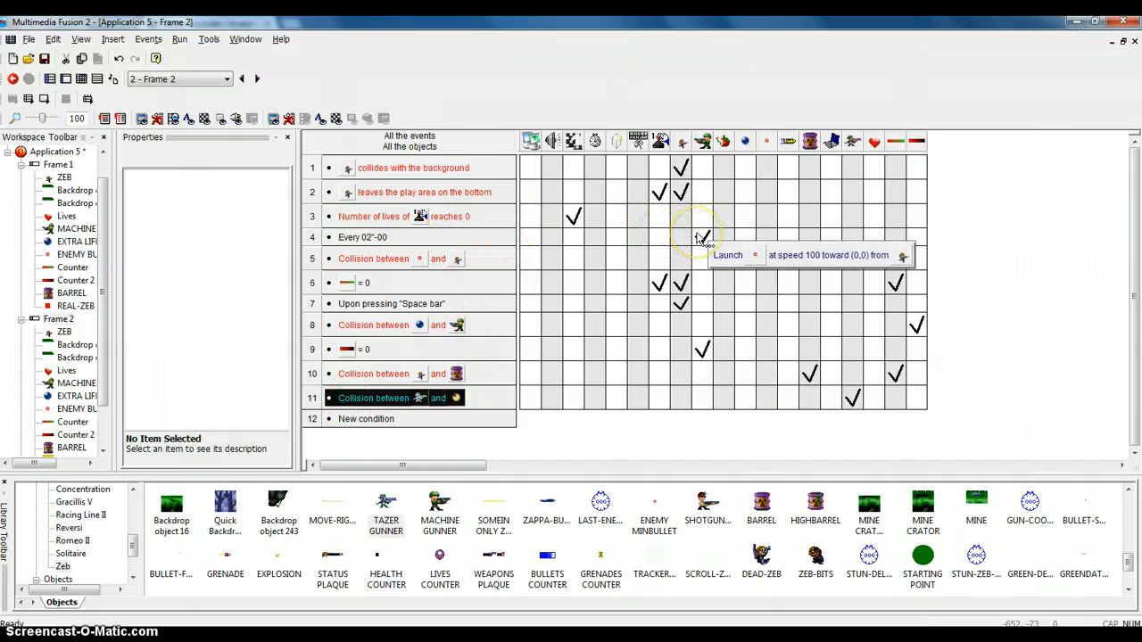
{"action": "left_click", "coordinate": [366, 419]}
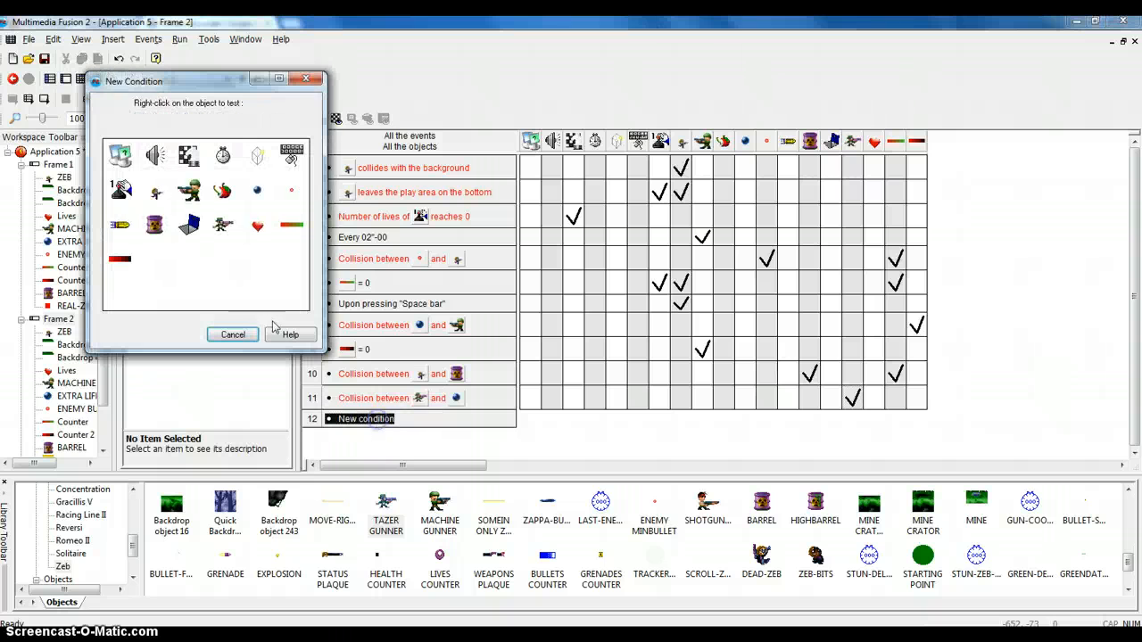
{"action": "right_click", "coordinate": [221, 161]}
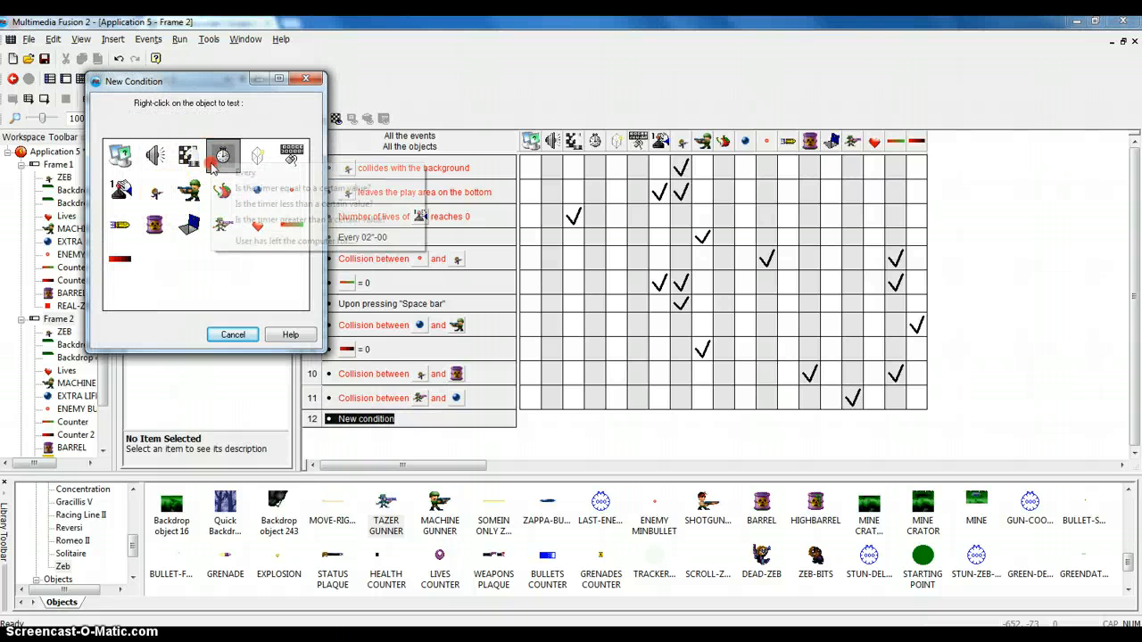
{"action": "left_click", "coordinate": [245, 173]}
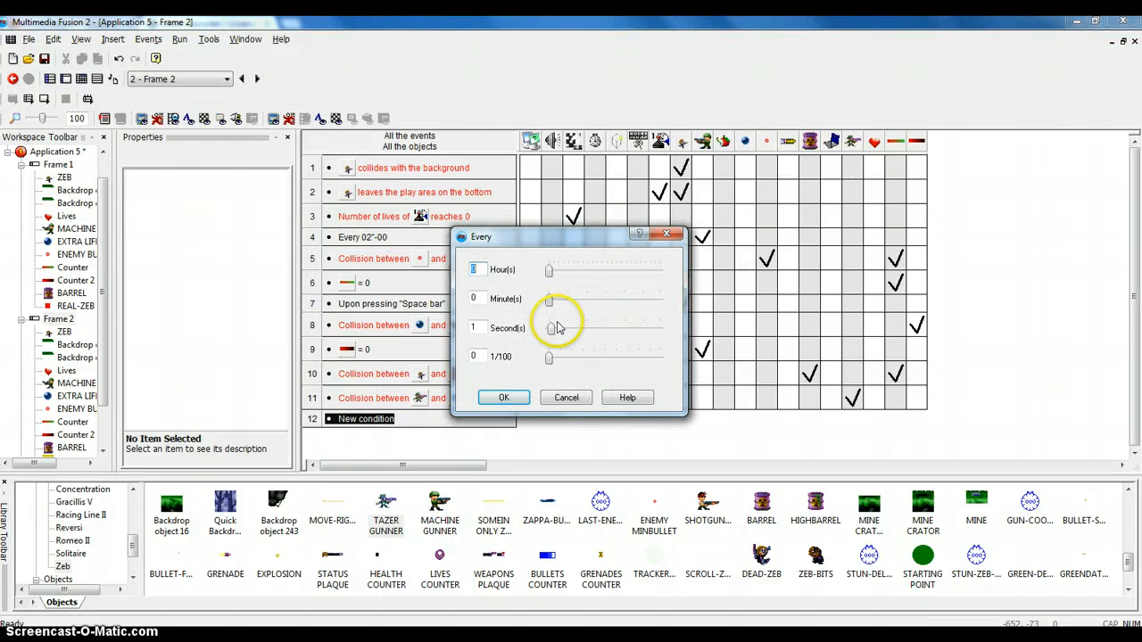
{"action": "left_click", "coordinate": [505, 397]}
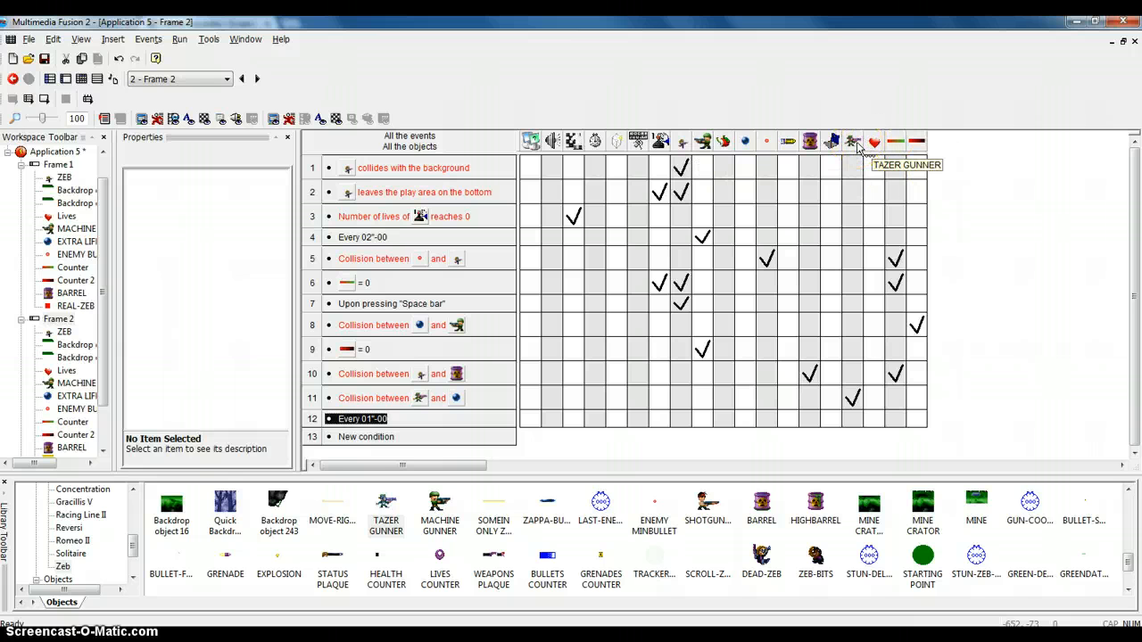
Make the tazer gunner launch the ENEMY BULLET object at speed 100 toward ZEB (0,0) in the one-second event.
{"action": "right_click", "coordinate": [852, 419]}
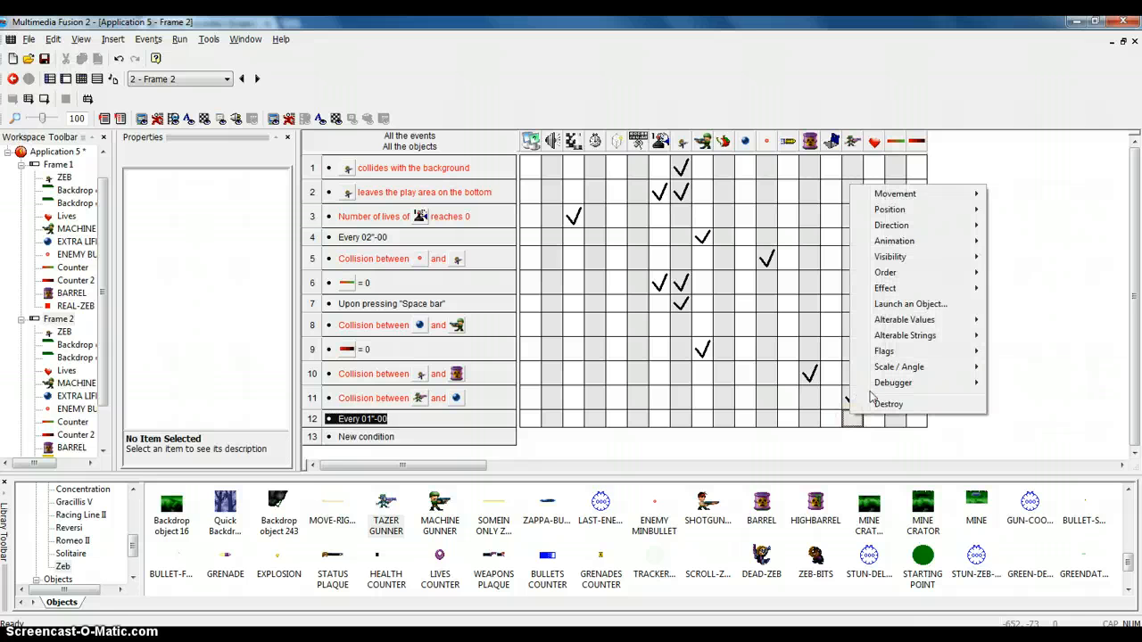
{"action": "left_click", "coordinate": [910, 304]}
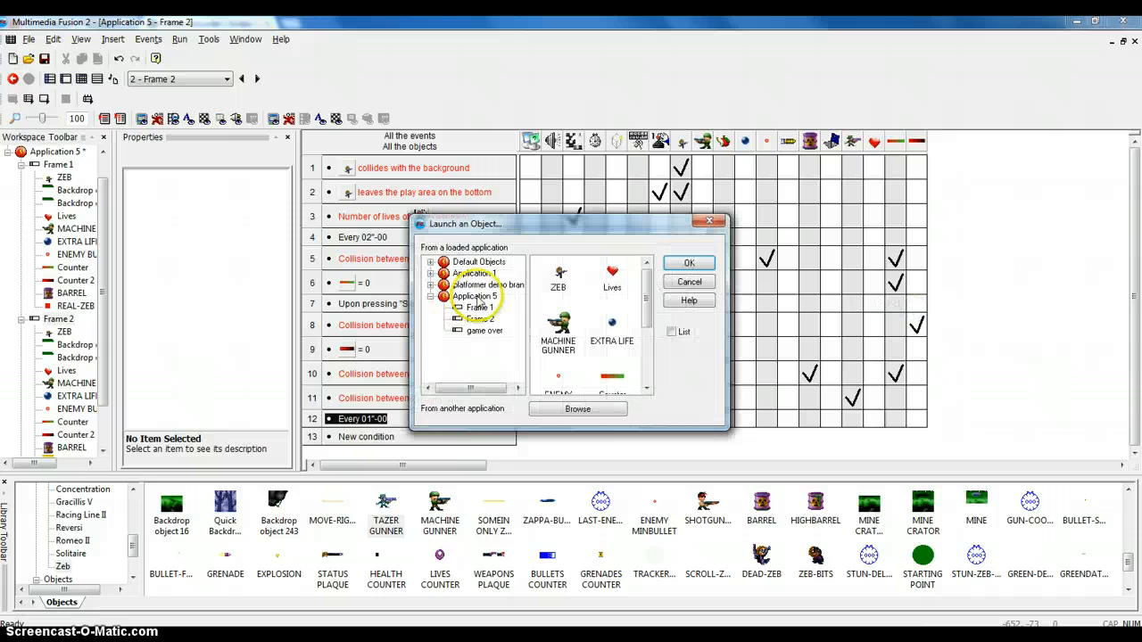
{"action": "left_click", "coordinate": [648, 375]}
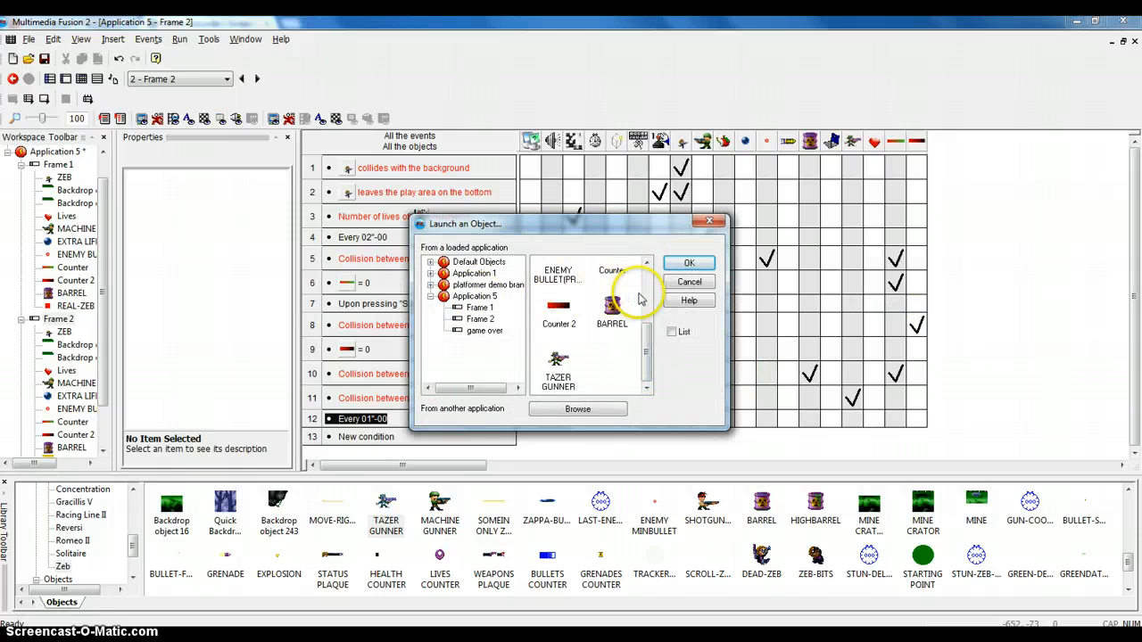
{"action": "left_click", "coordinate": [559, 278]}
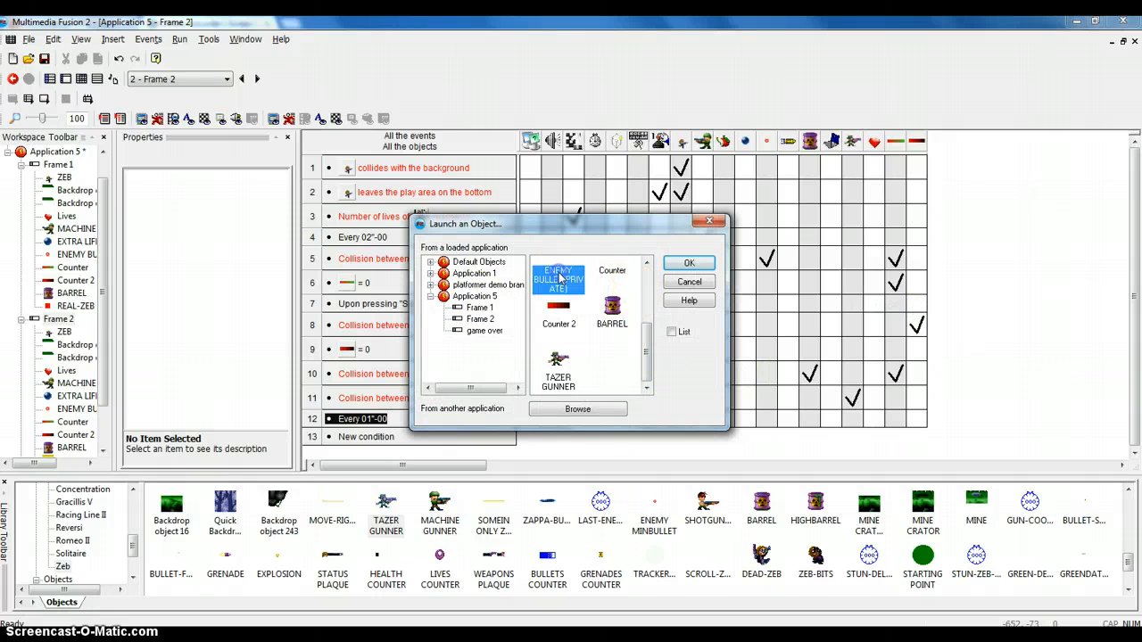
{"action": "left_click", "coordinate": [689, 263]}
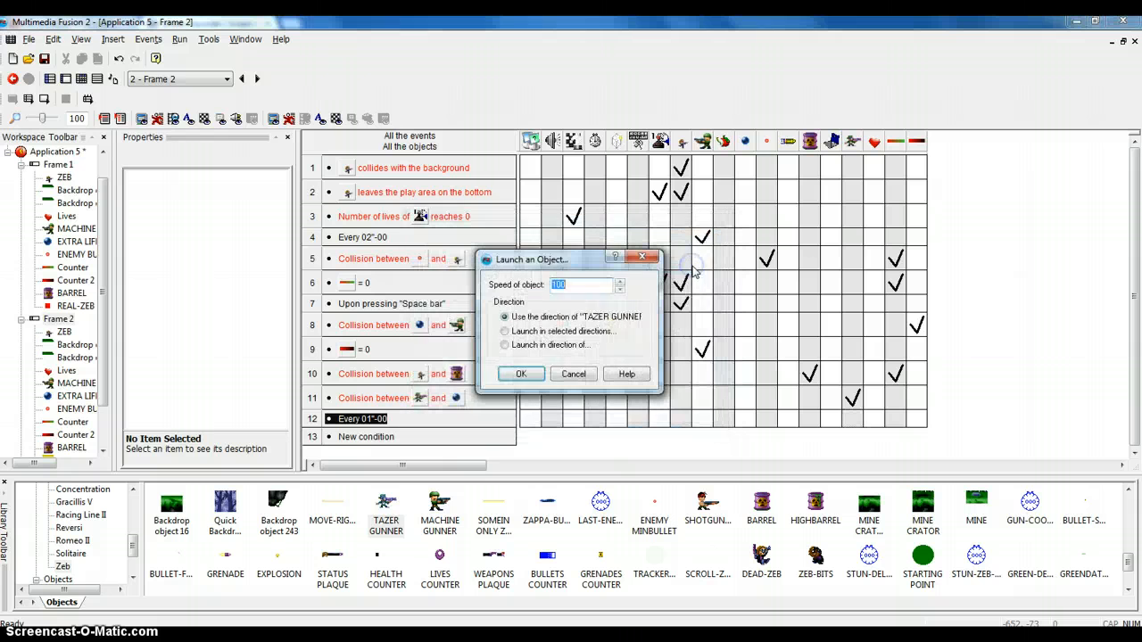
{"action": "left_click", "coordinate": [532, 350]}
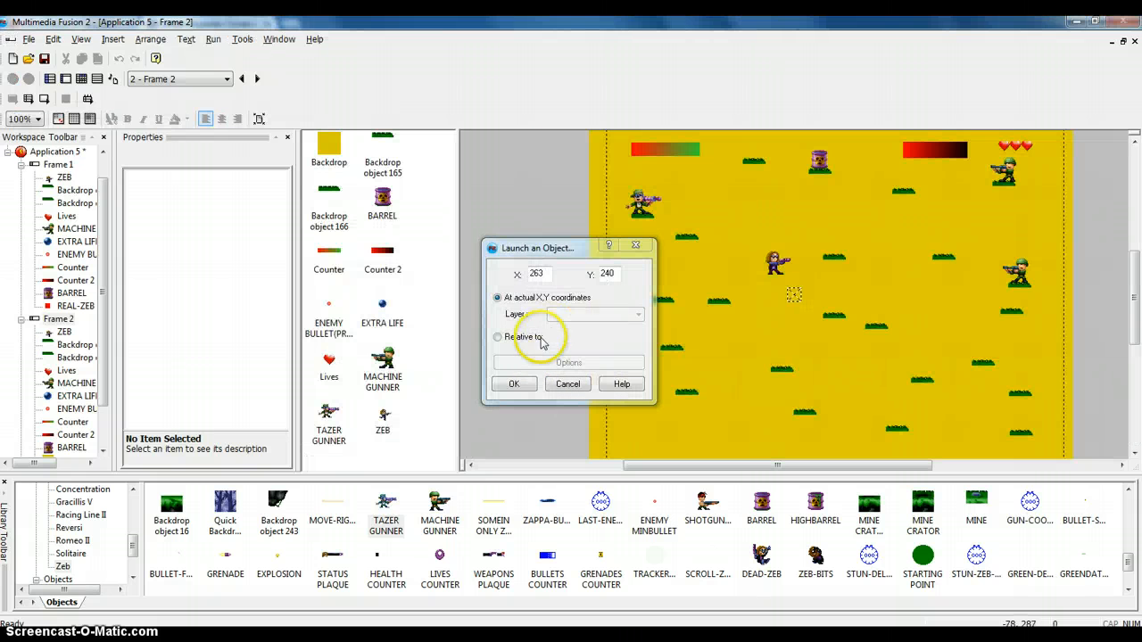
{"action": "left_click", "coordinate": [519, 334]}
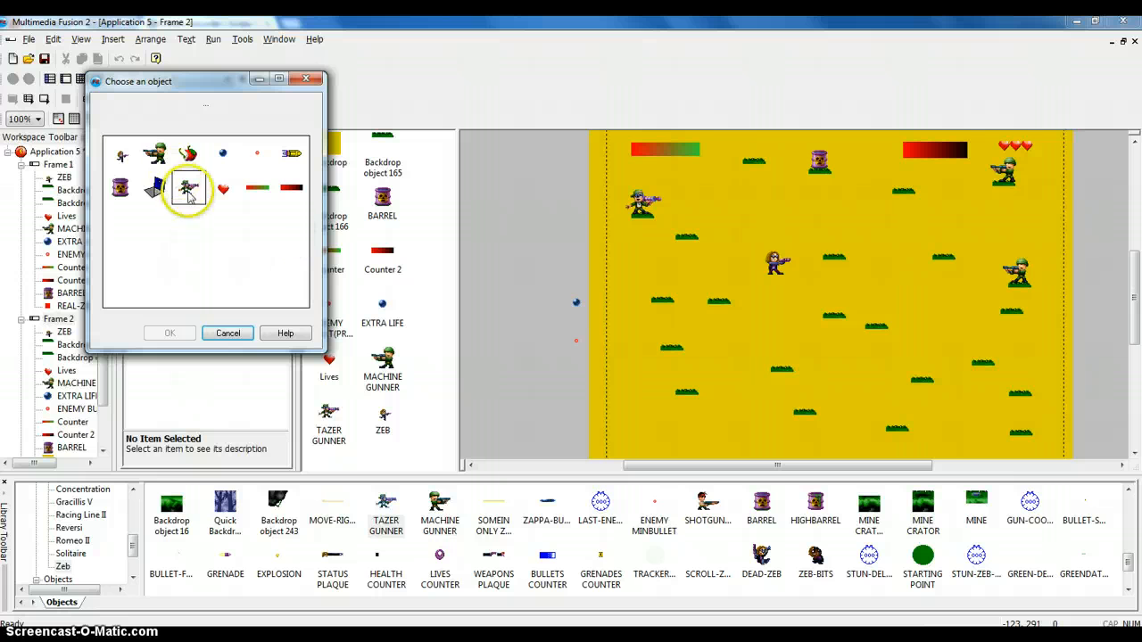
{"action": "left_click", "coordinate": [120, 165]}
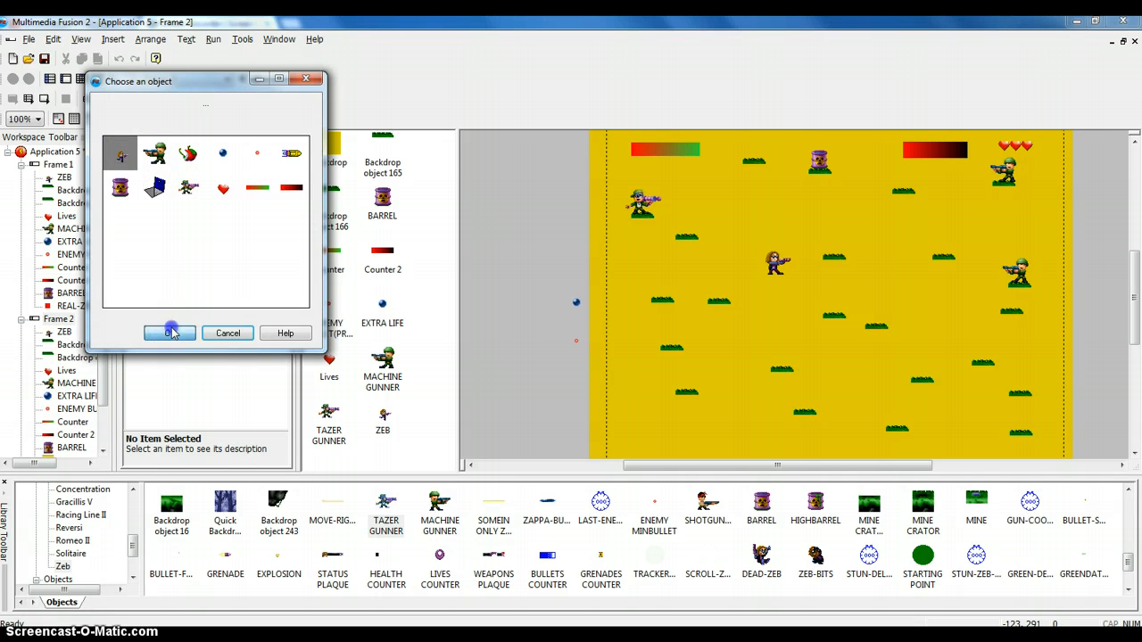
{"action": "left_click", "coordinate": [168, 331]}
{"action": "left_click", "coordinate": [513, 383]}
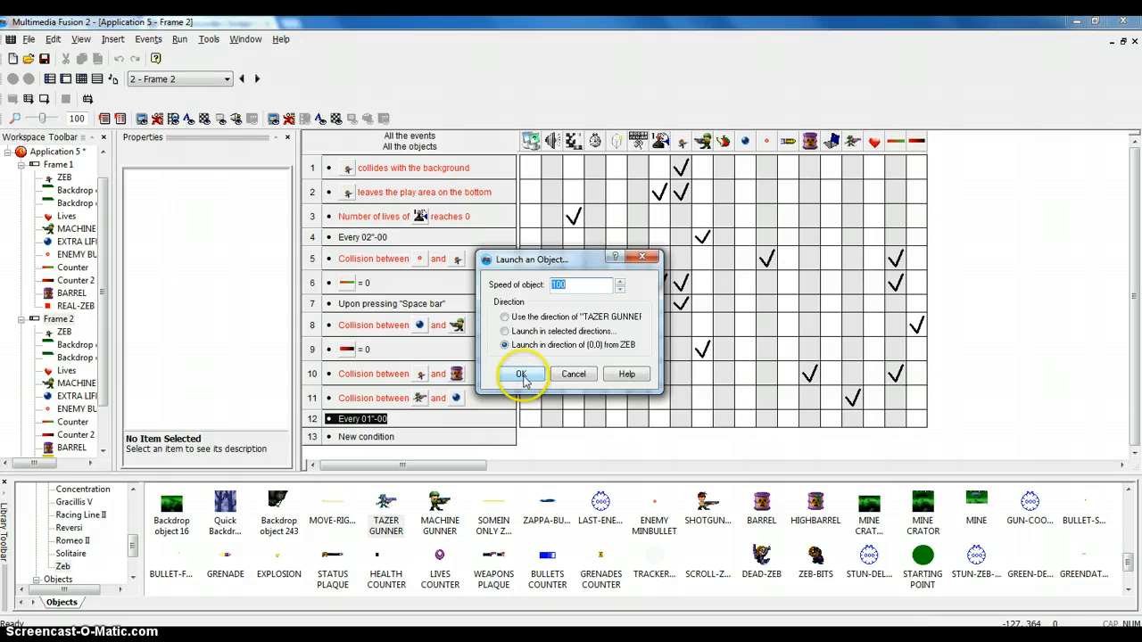
{"action": "left_click", "coordinate": [521, 375]}
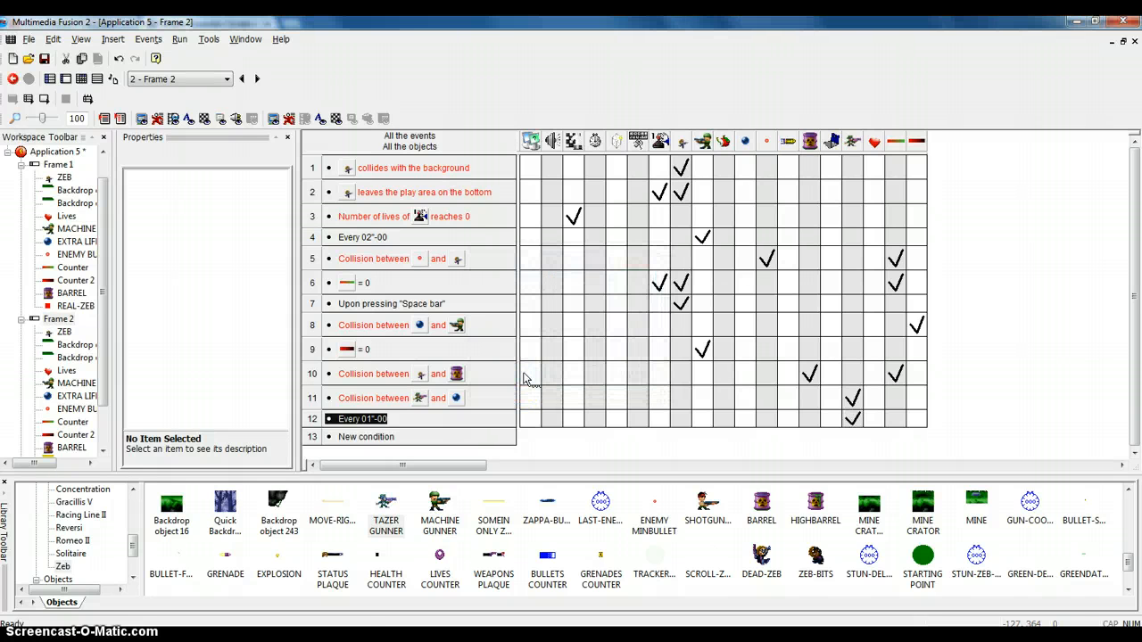
Run Frame 2 and playtest the level, moving ZEB across the platforms and shooting at the enemies.
{"action": "key", "text": "F7"}
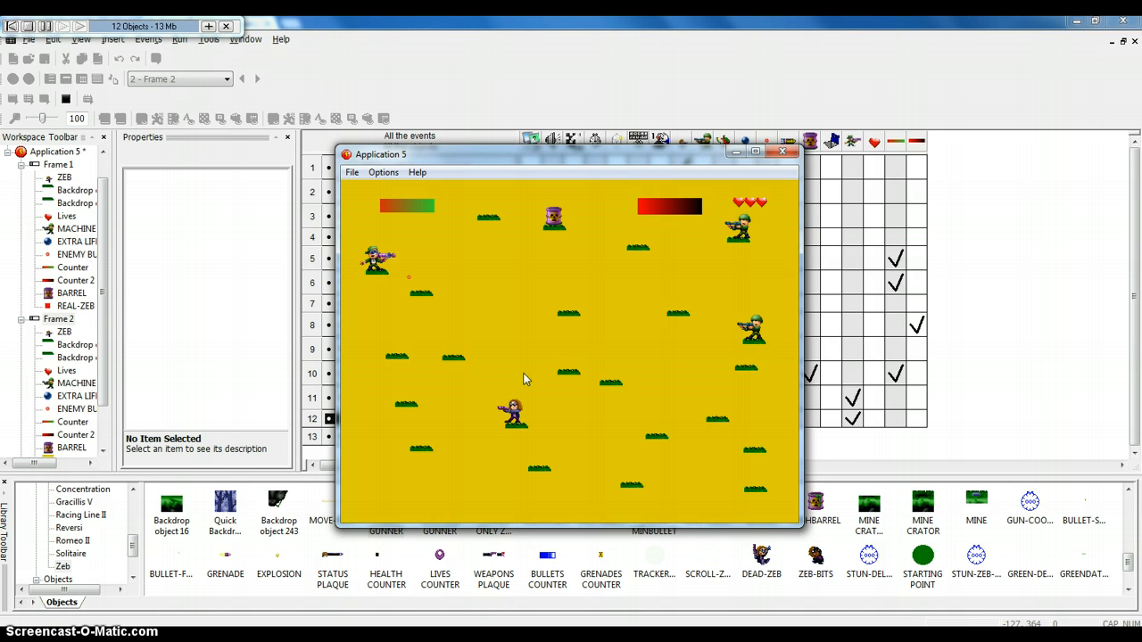
{"action": "key", "text": "Right"}
{"action": "key", "text": "Down"}
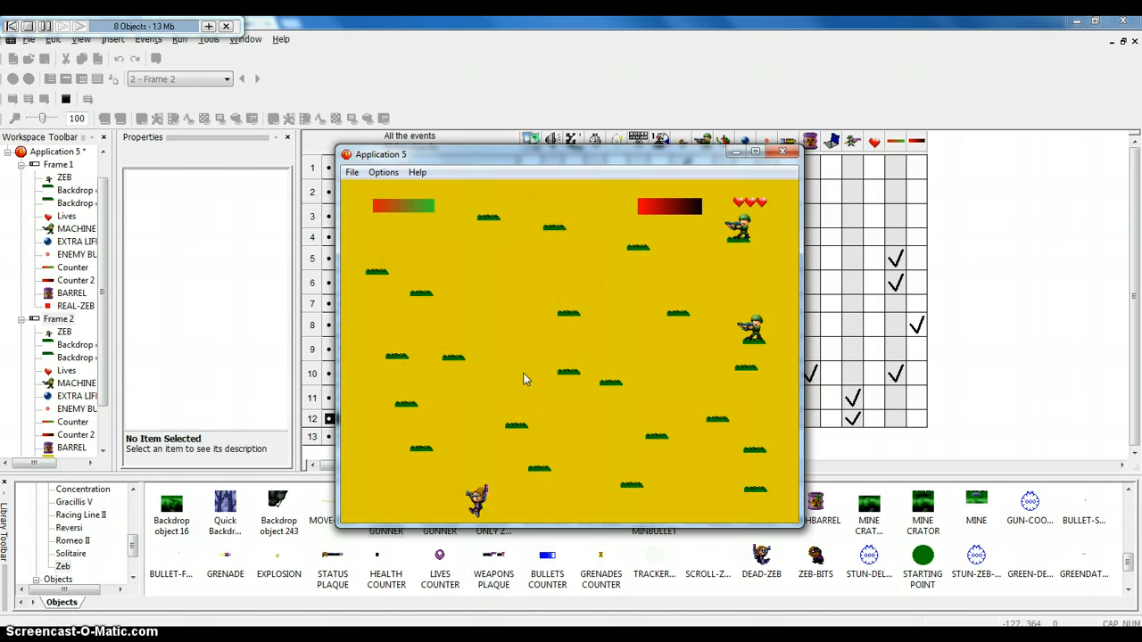
{"action": "key", "text": "Up"}
{"action": "key", "text": "Right"}
{"action": "key", "text": "Right"}
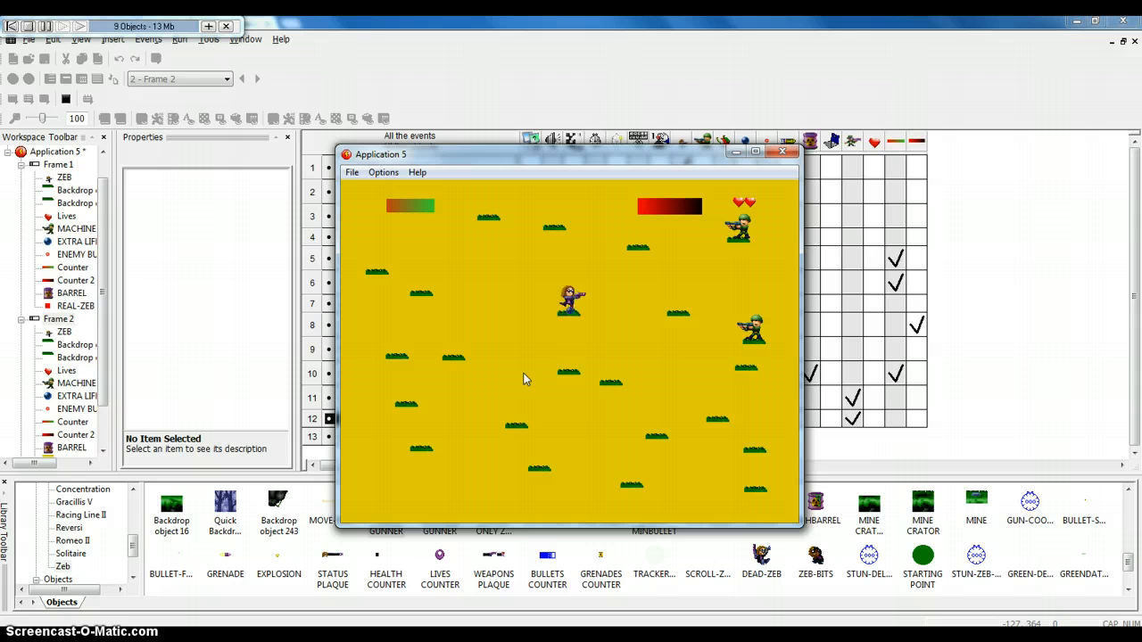
{"action": "key", "text": "Up"}
{"action": "key", "text": "Right"}
{"action": "key", "text": "Down"}
{"action": "key", "text": "Right"}
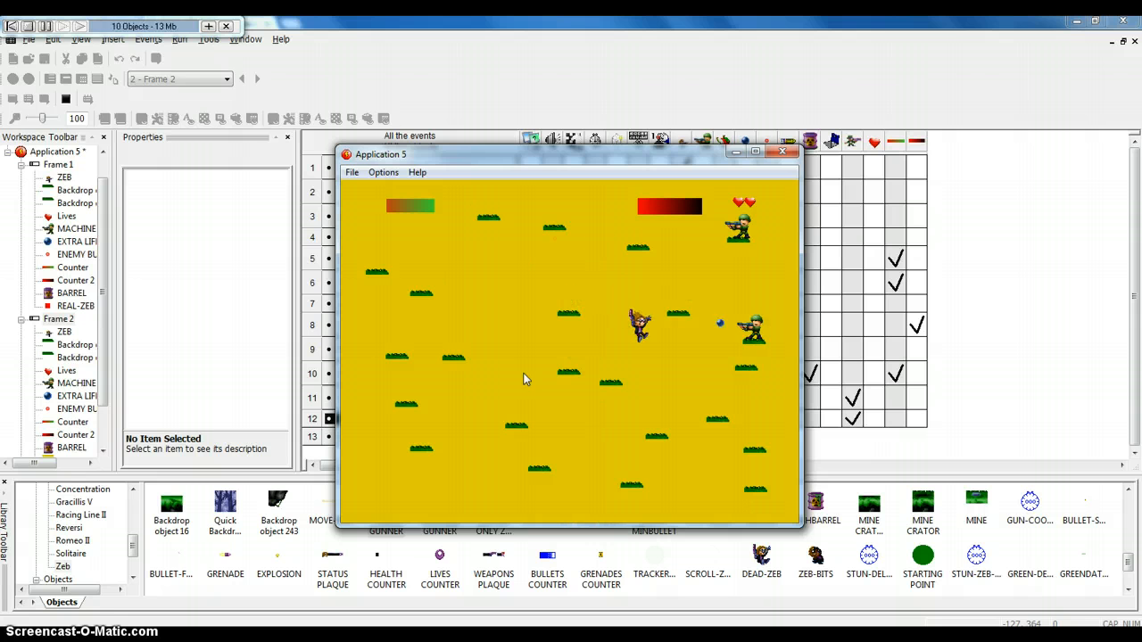
{"action": "key", "text": "Right"}
{"action": "key", "text": "Down"}
Playtest the game from Frame 1 through to the second level and close the game window.
{"action": "left_click", "coordinate": [419, 419]}
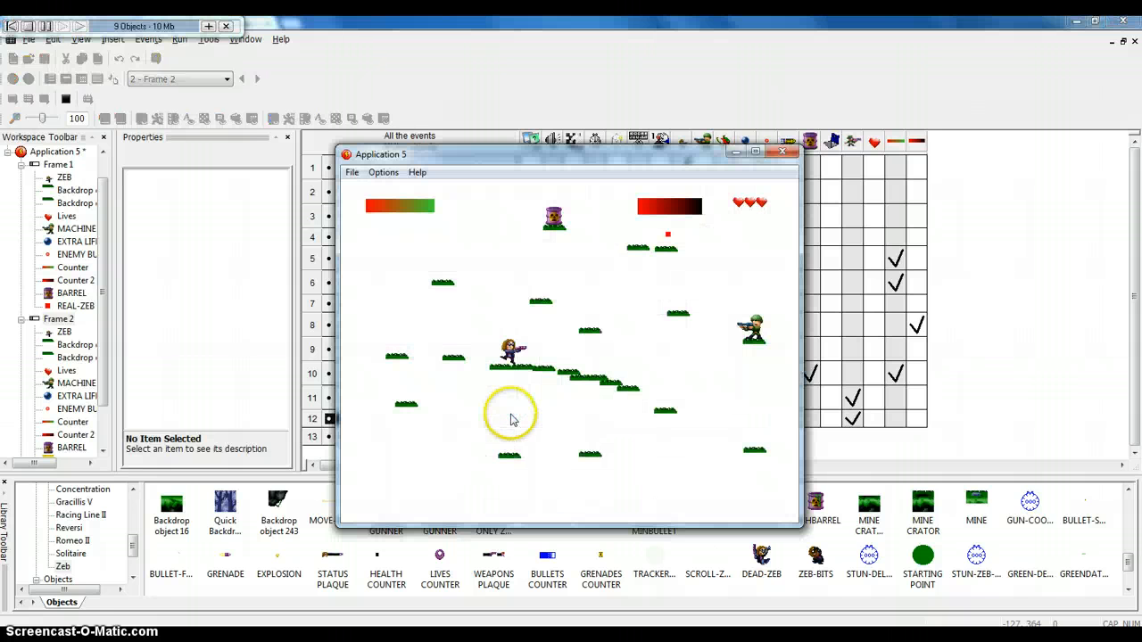
{"action": "key", "text": "Right"}
{"action": "key", "text": "shift"}
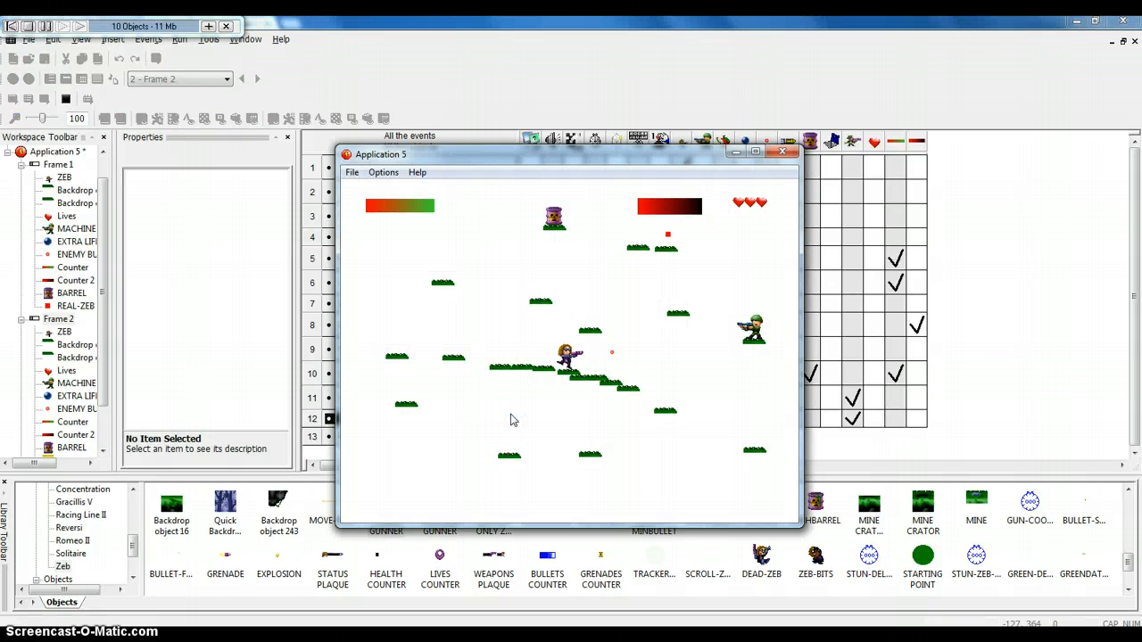
{"action": "left_click", "coordinate": [782, 151]}
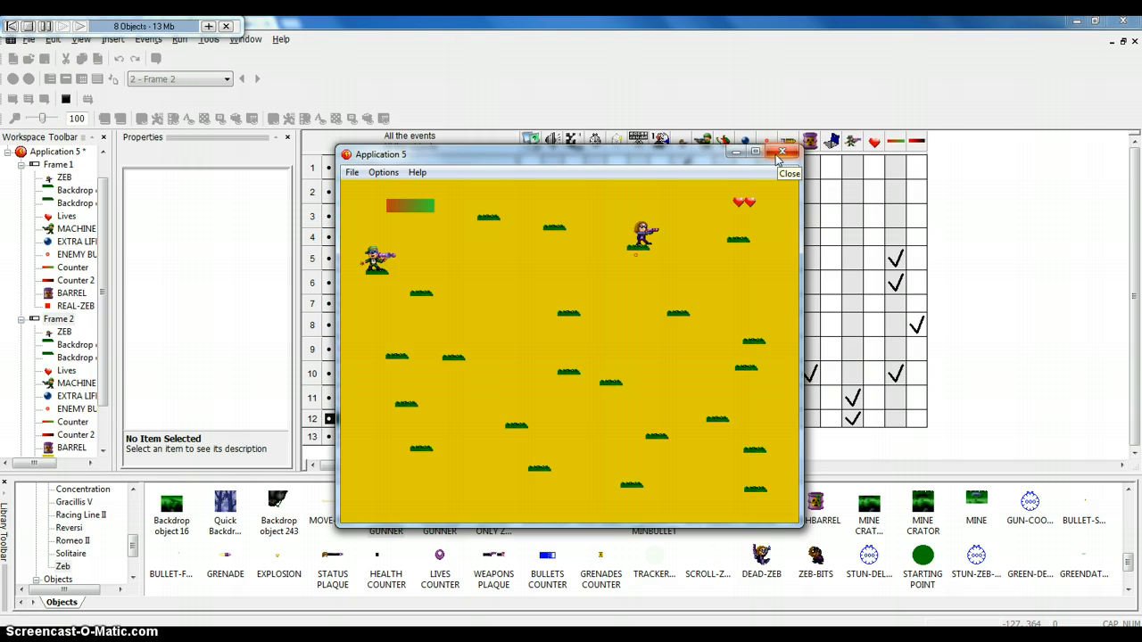
{"action": "left_click", "coordinate": [780, 155]}
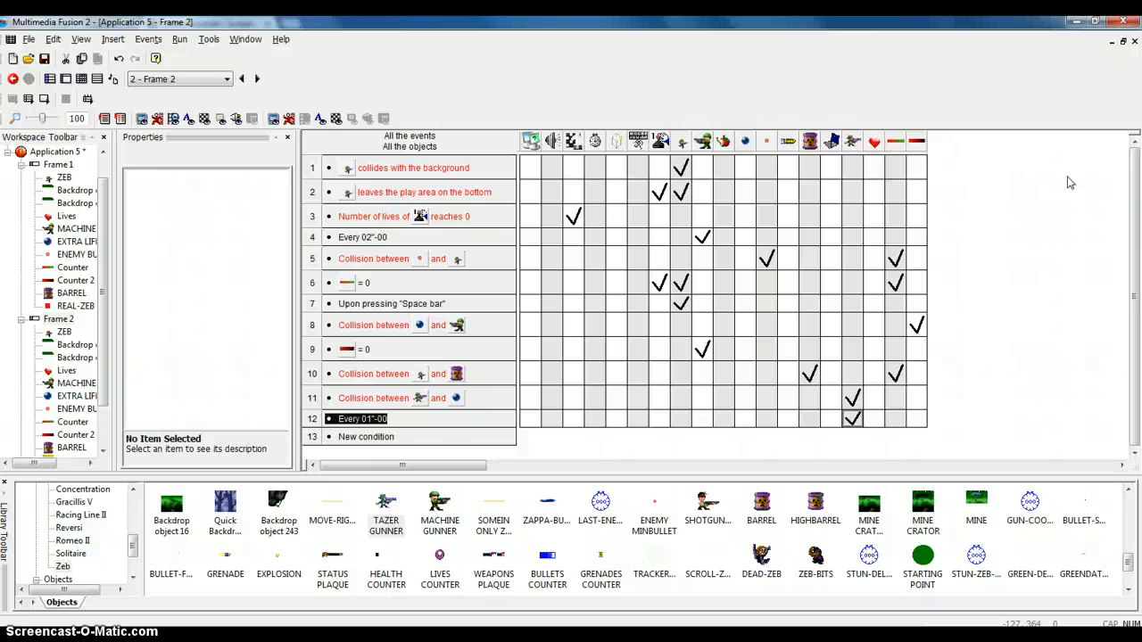
Run Frame 2 again, test ZEB against the tazer gunner's and machine gunners' fire, and close the game window.
{"action": "key", "text": "F7"}
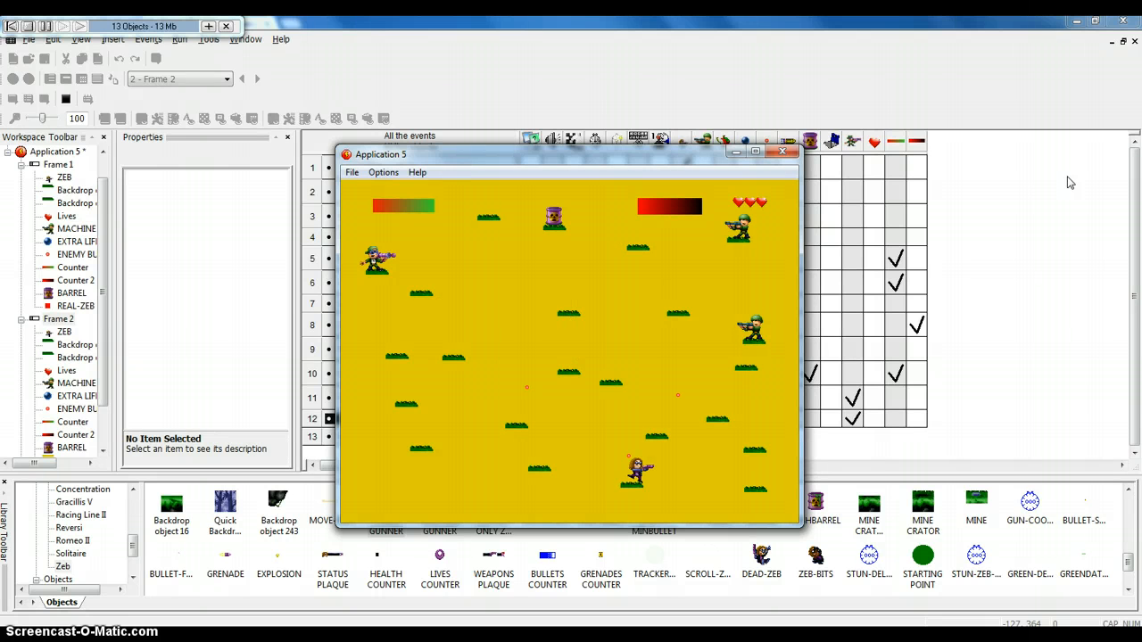
{"action": "key", "text": "Left"}
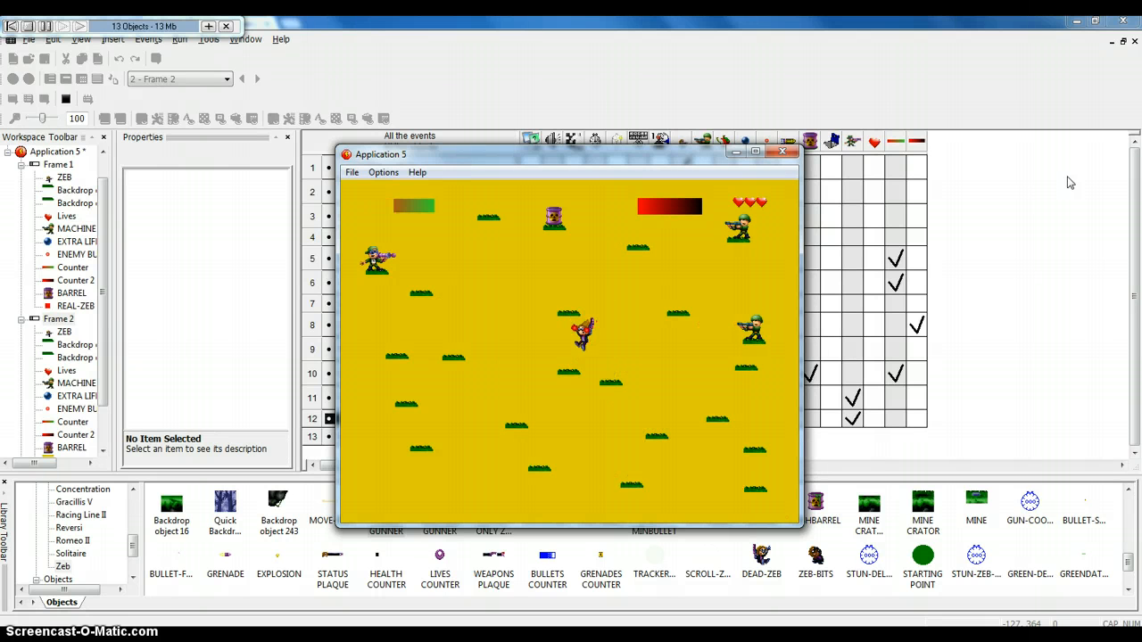
{"action": "key", "text": "Down"}
{"action": "key", "text": "Left"}
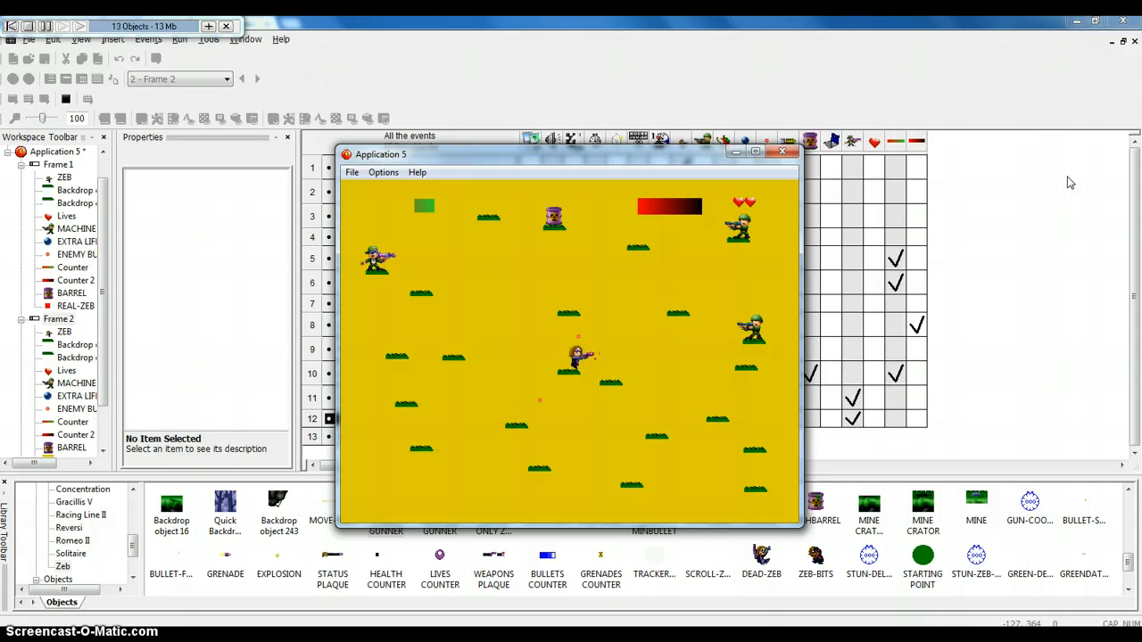
{"action": "key", "text": "Down"}
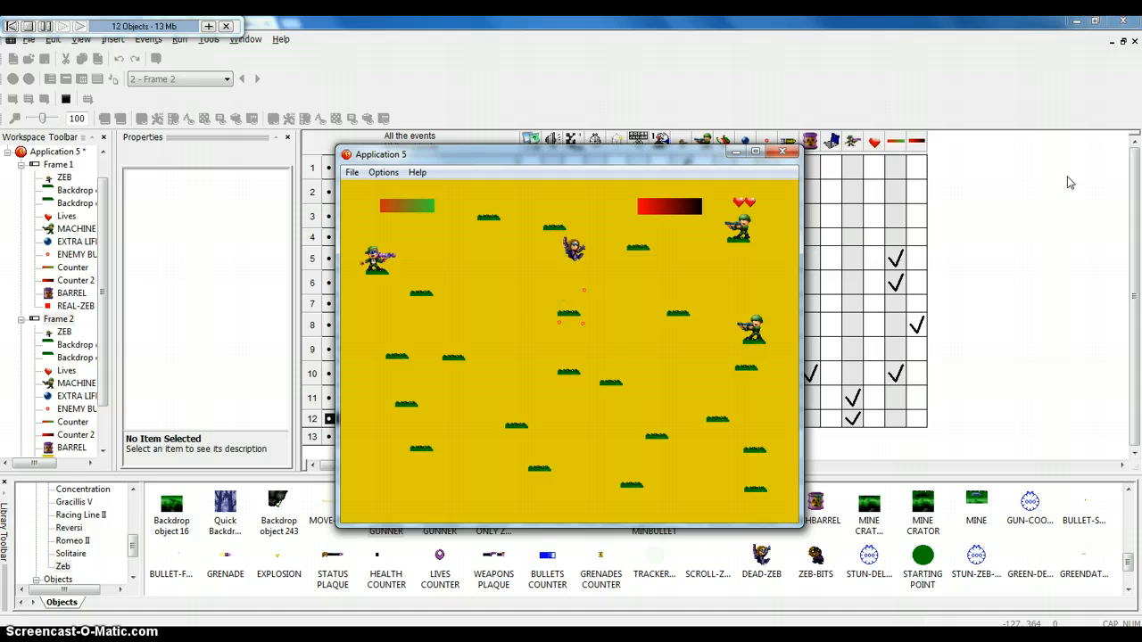
{"action": "key", "text": "Right"}
{"action": "key", "text": "Down"}
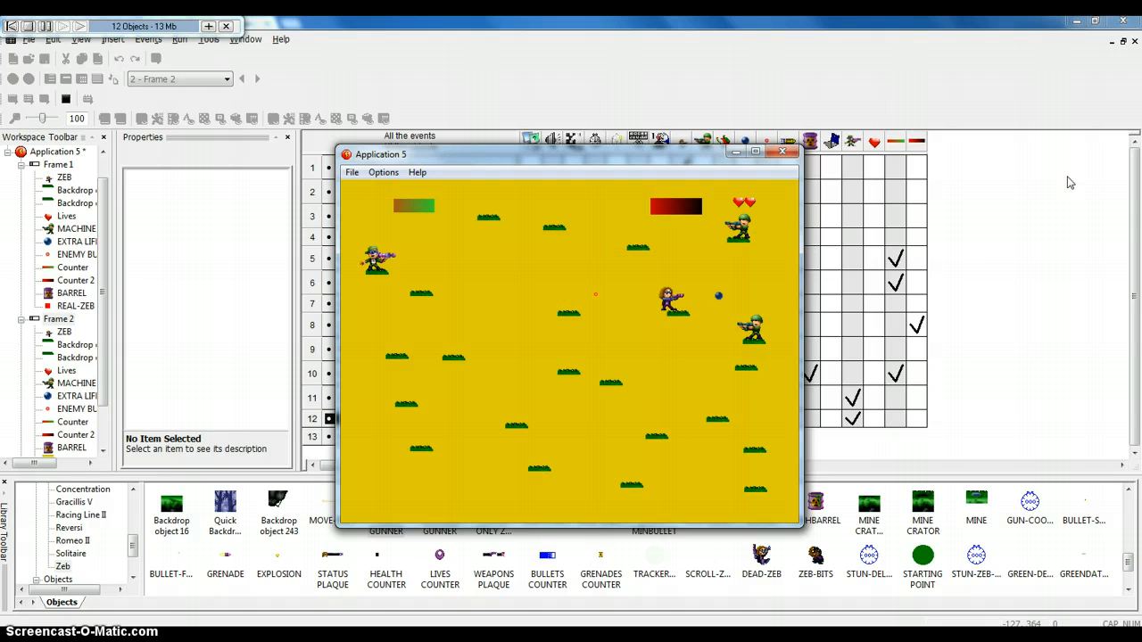
{"action": "key", "text": "Right"}
{"action": "key", "text": "Down"}
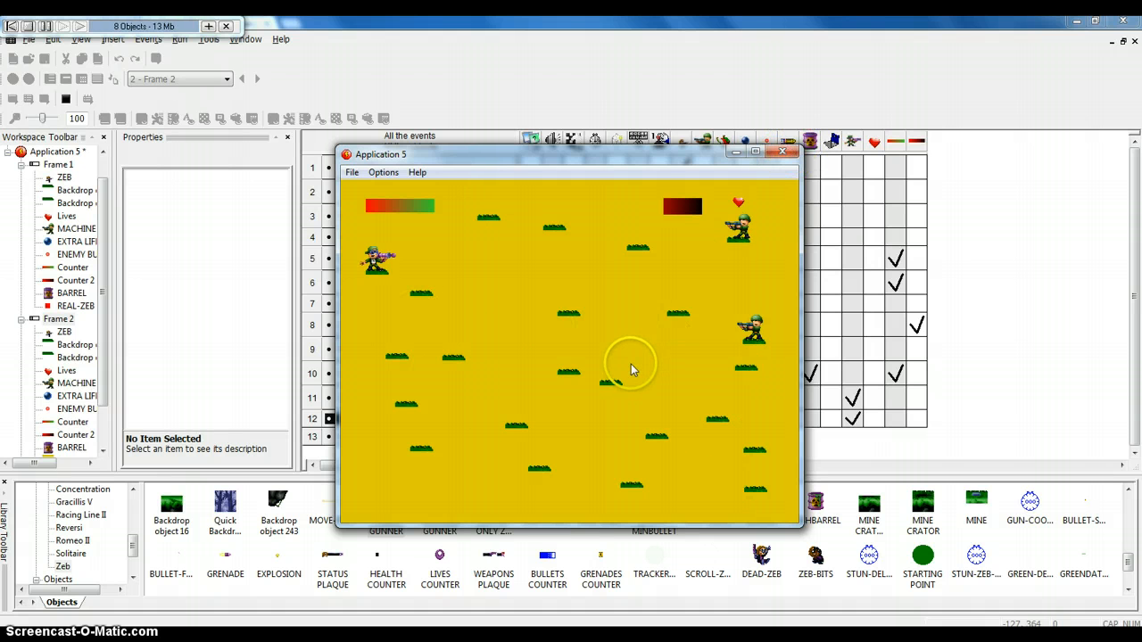
{"action": "left_click", "coordinate": [795, 153]}
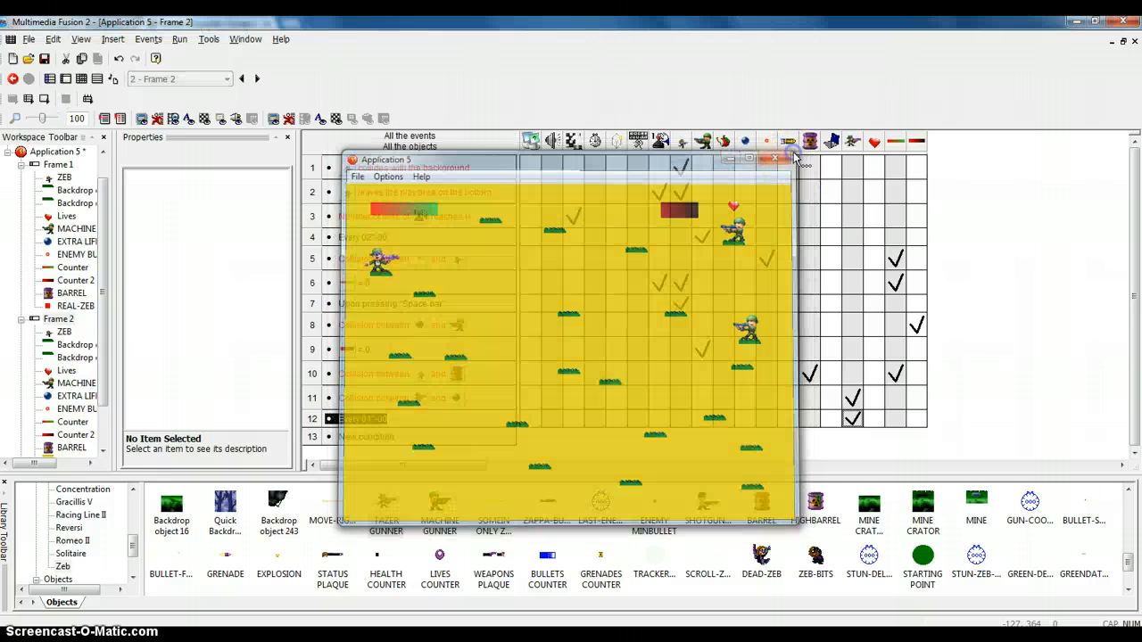